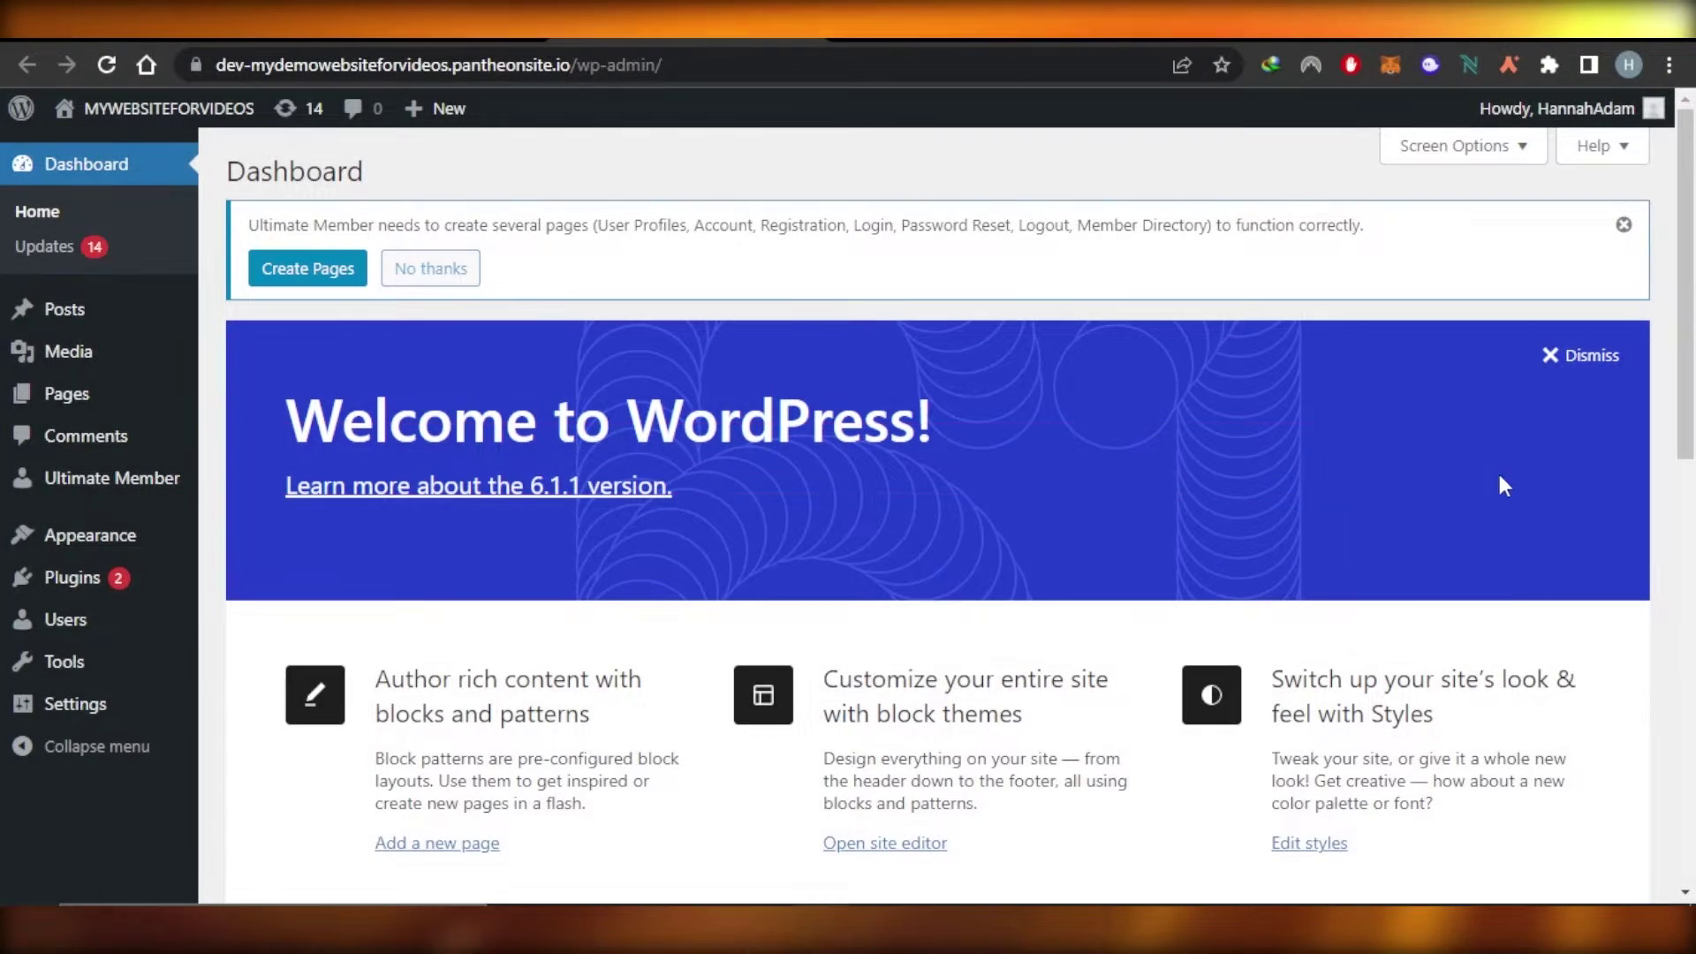
Step: Dismiss the Ultimate Member page-creation notice on the WordPress Dashboard
click(1623, 227)
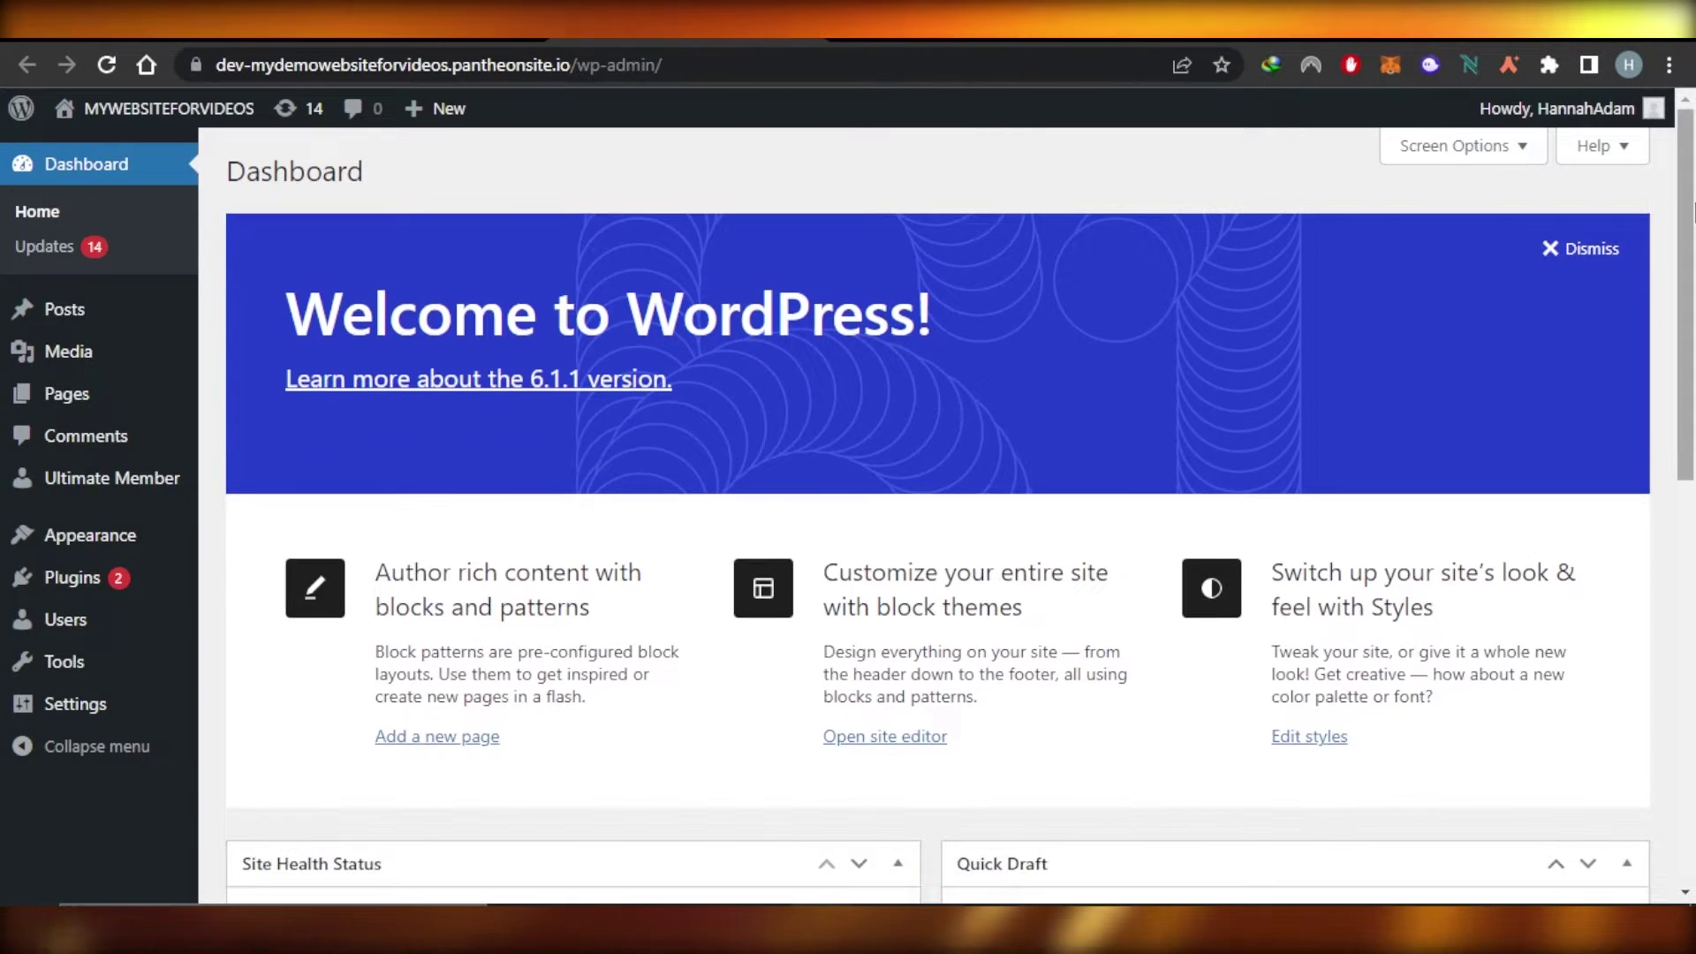
scroll(1686, 150, down, 5)
scroll(1687, 150, up, 5)
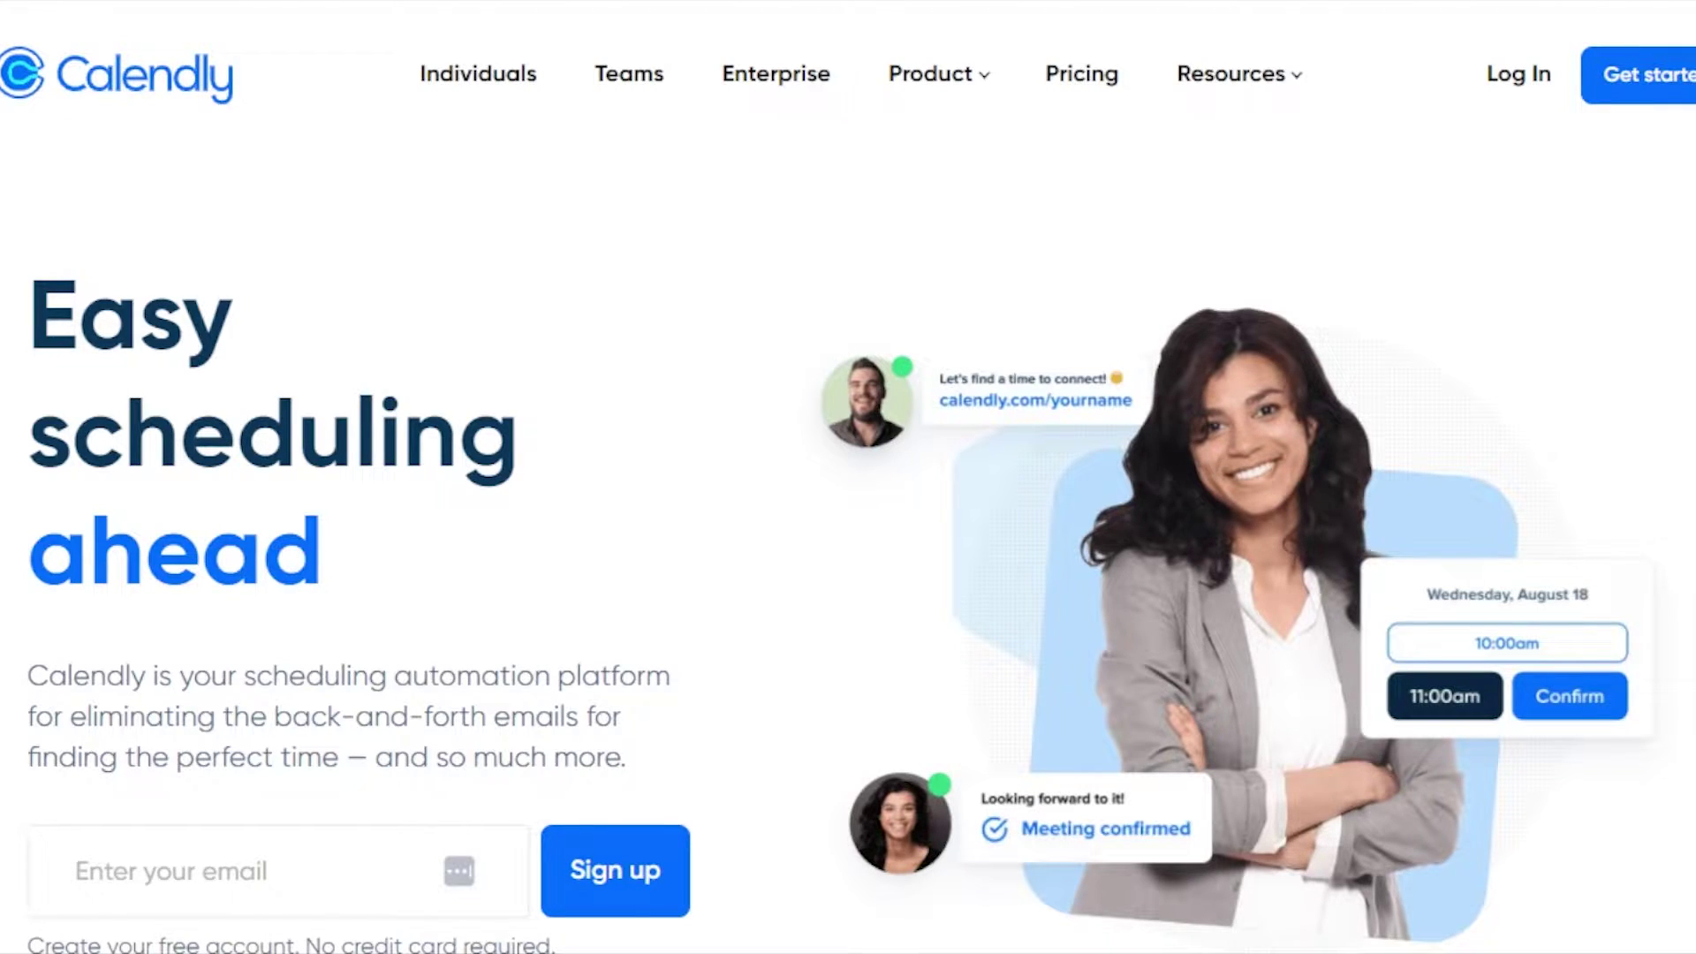
scroll(848, 548, down, 20)
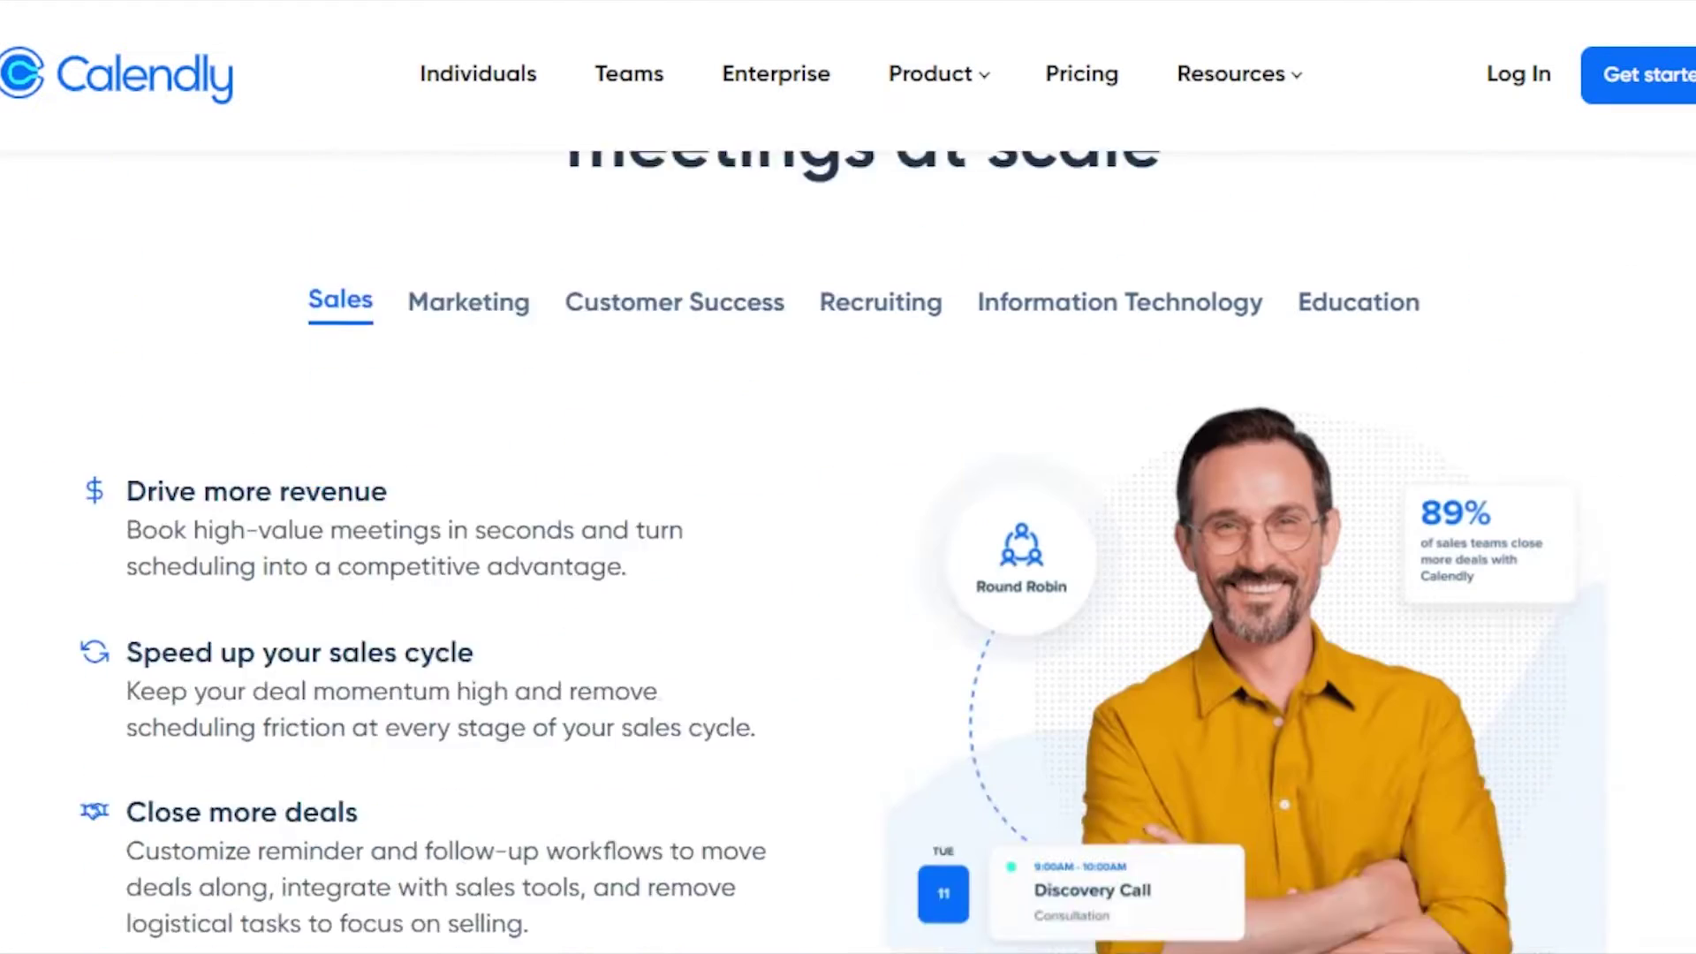
scroll(847, 548, down, 20)
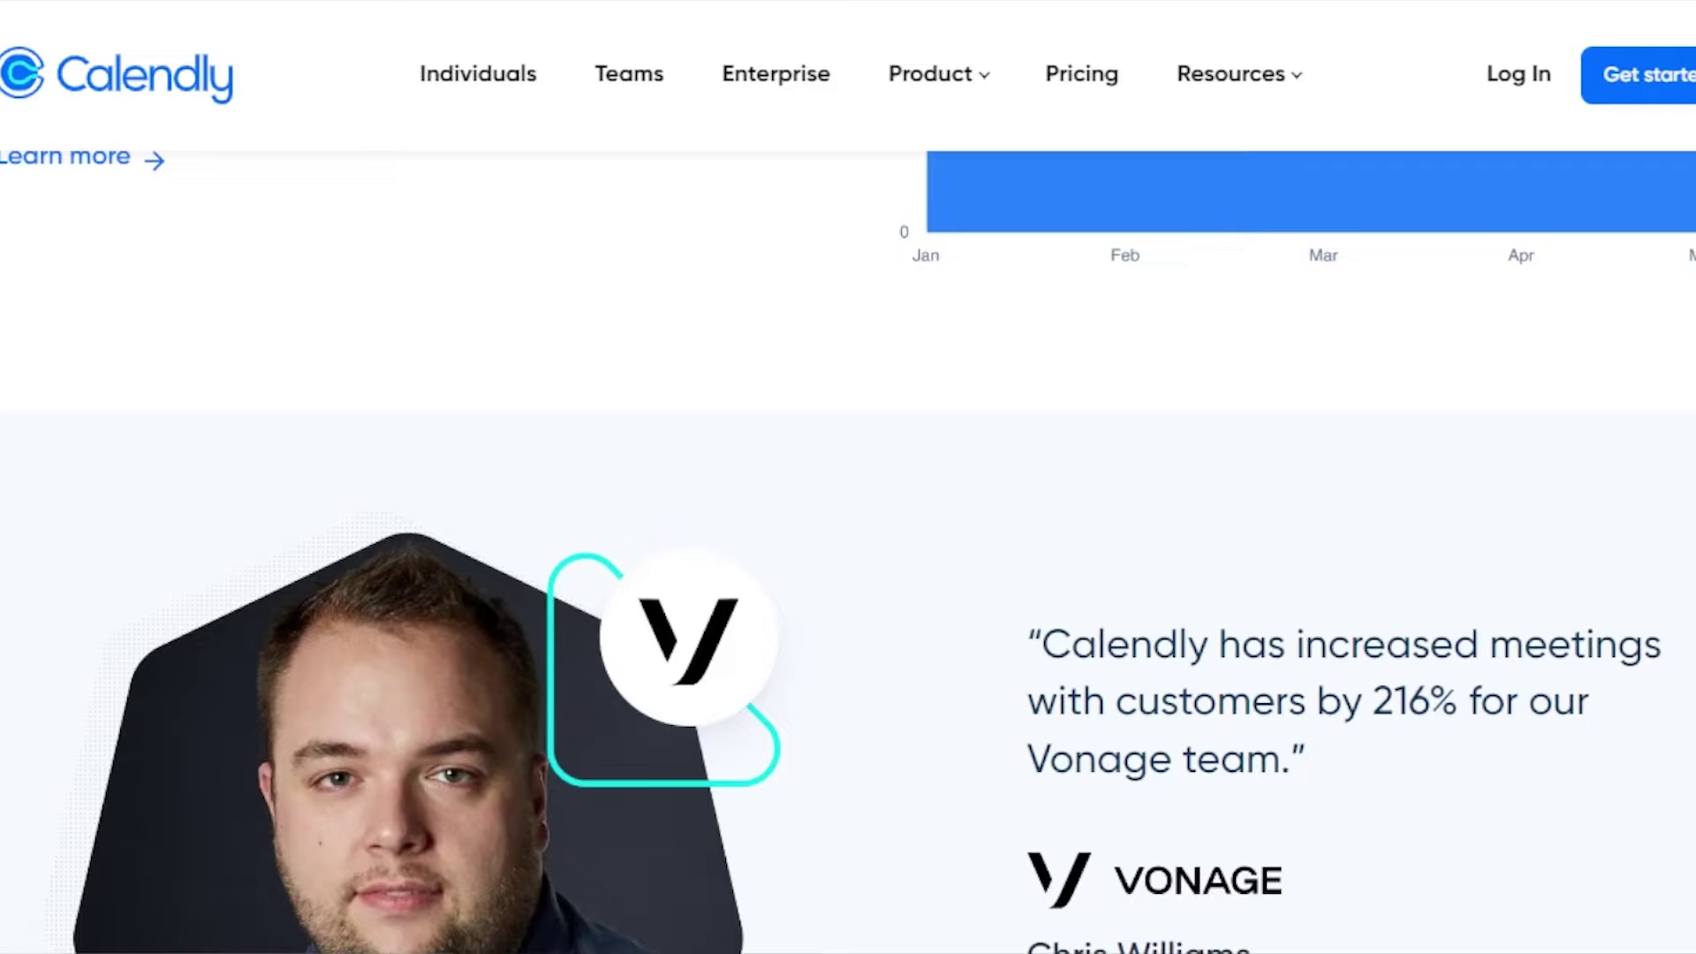
scroll(848, 548, down, 8)
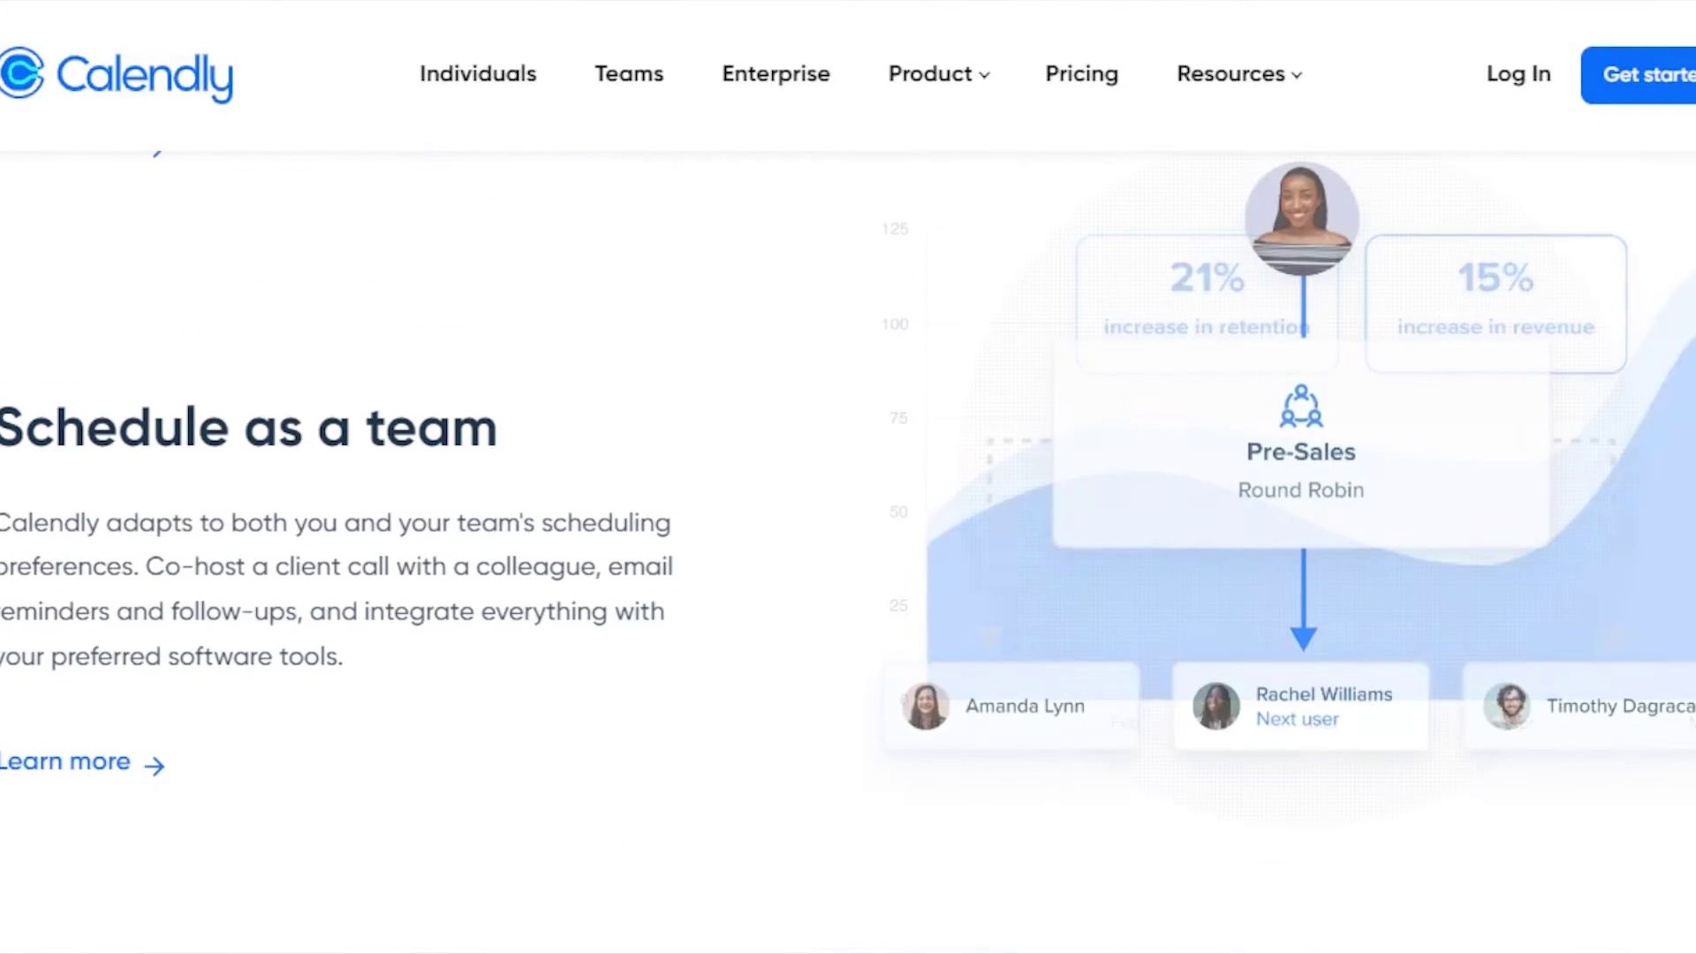
scroll(847, 547, up, 15)
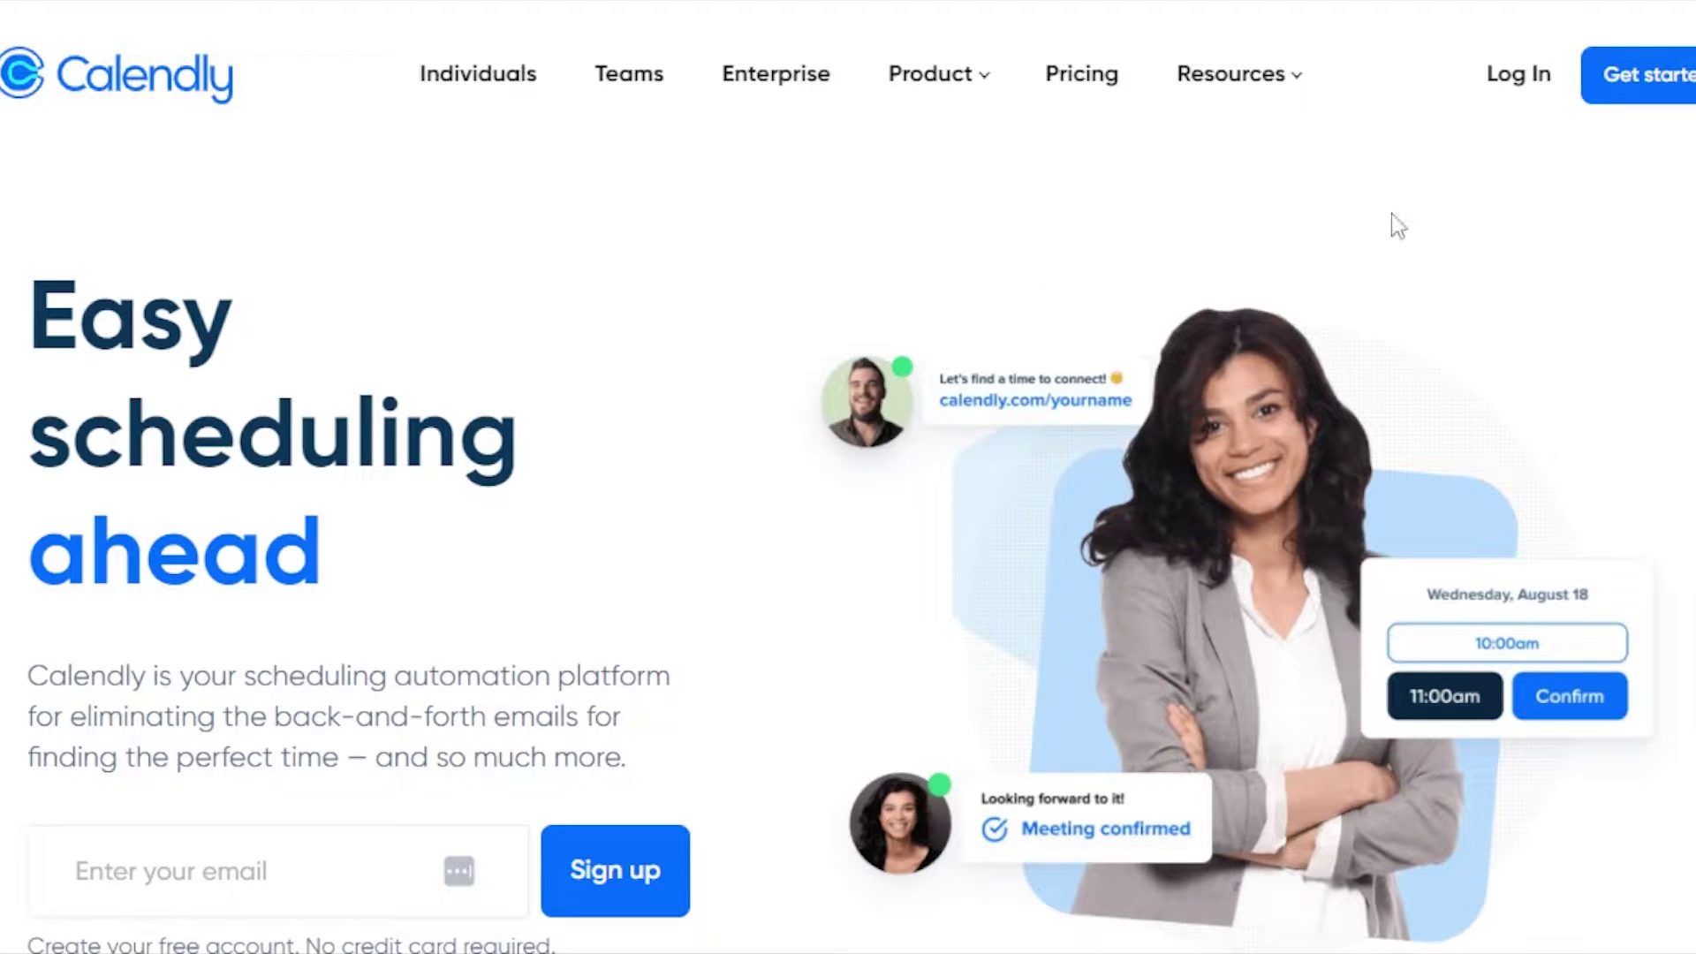
Step: Go to My Calendly, which lists the test, Work Meeting and Test Meeting event types
click(1630, 79)
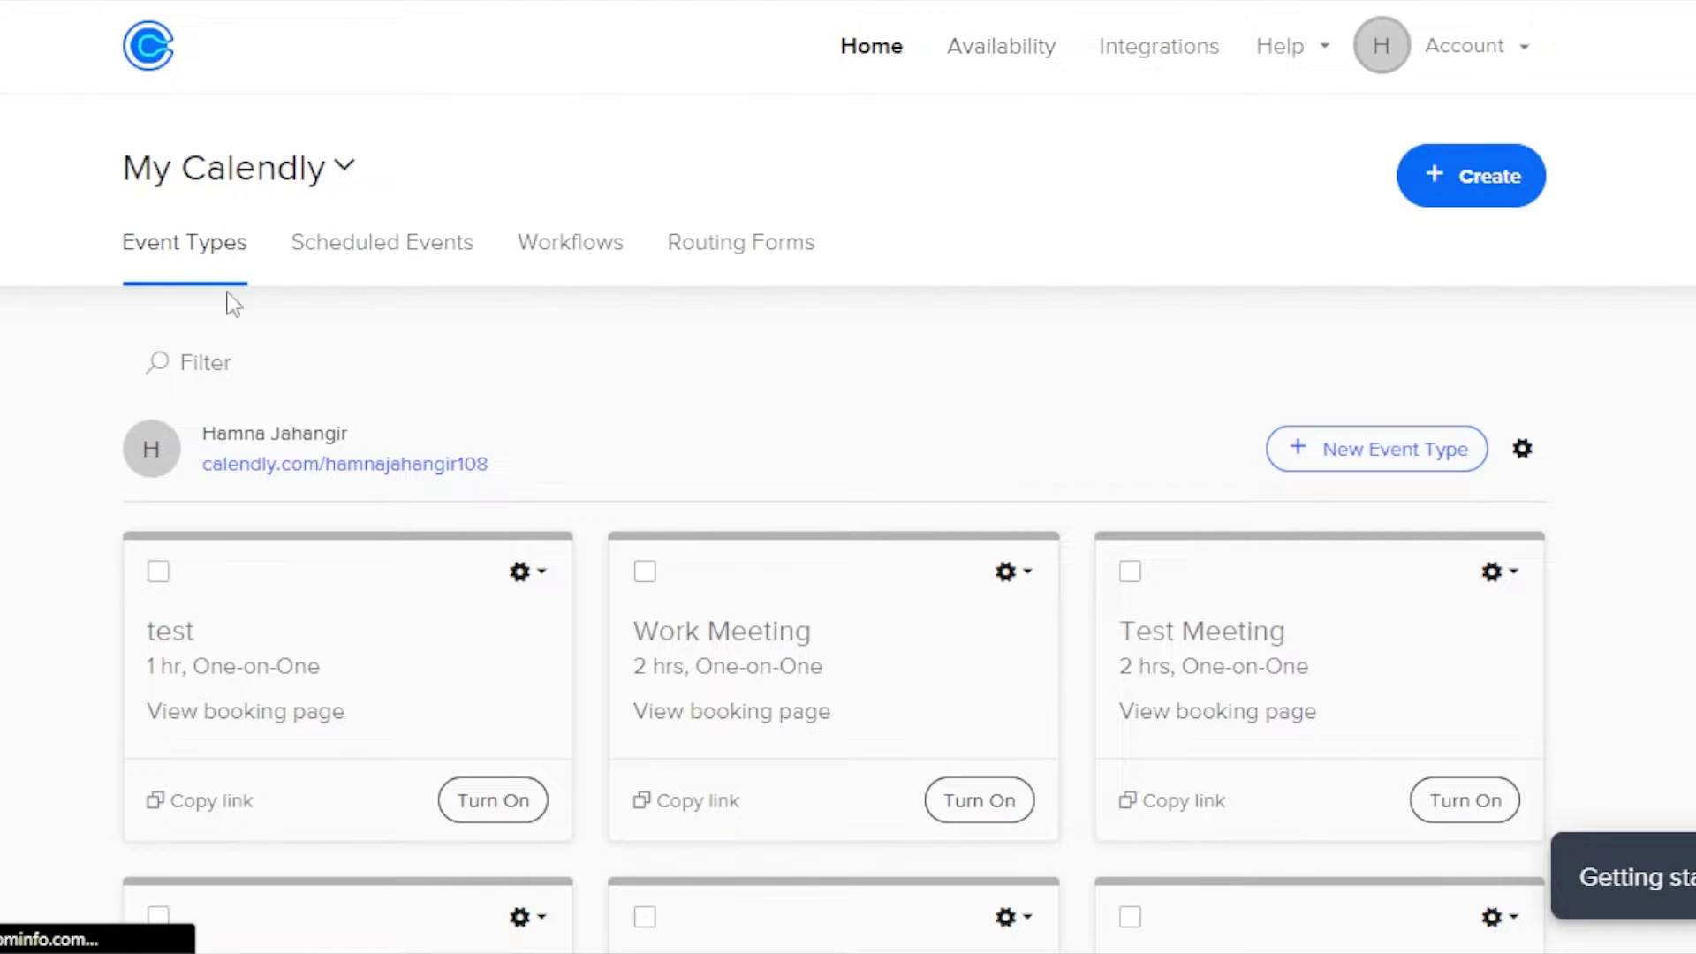
scroll(833, 618, down, 8)
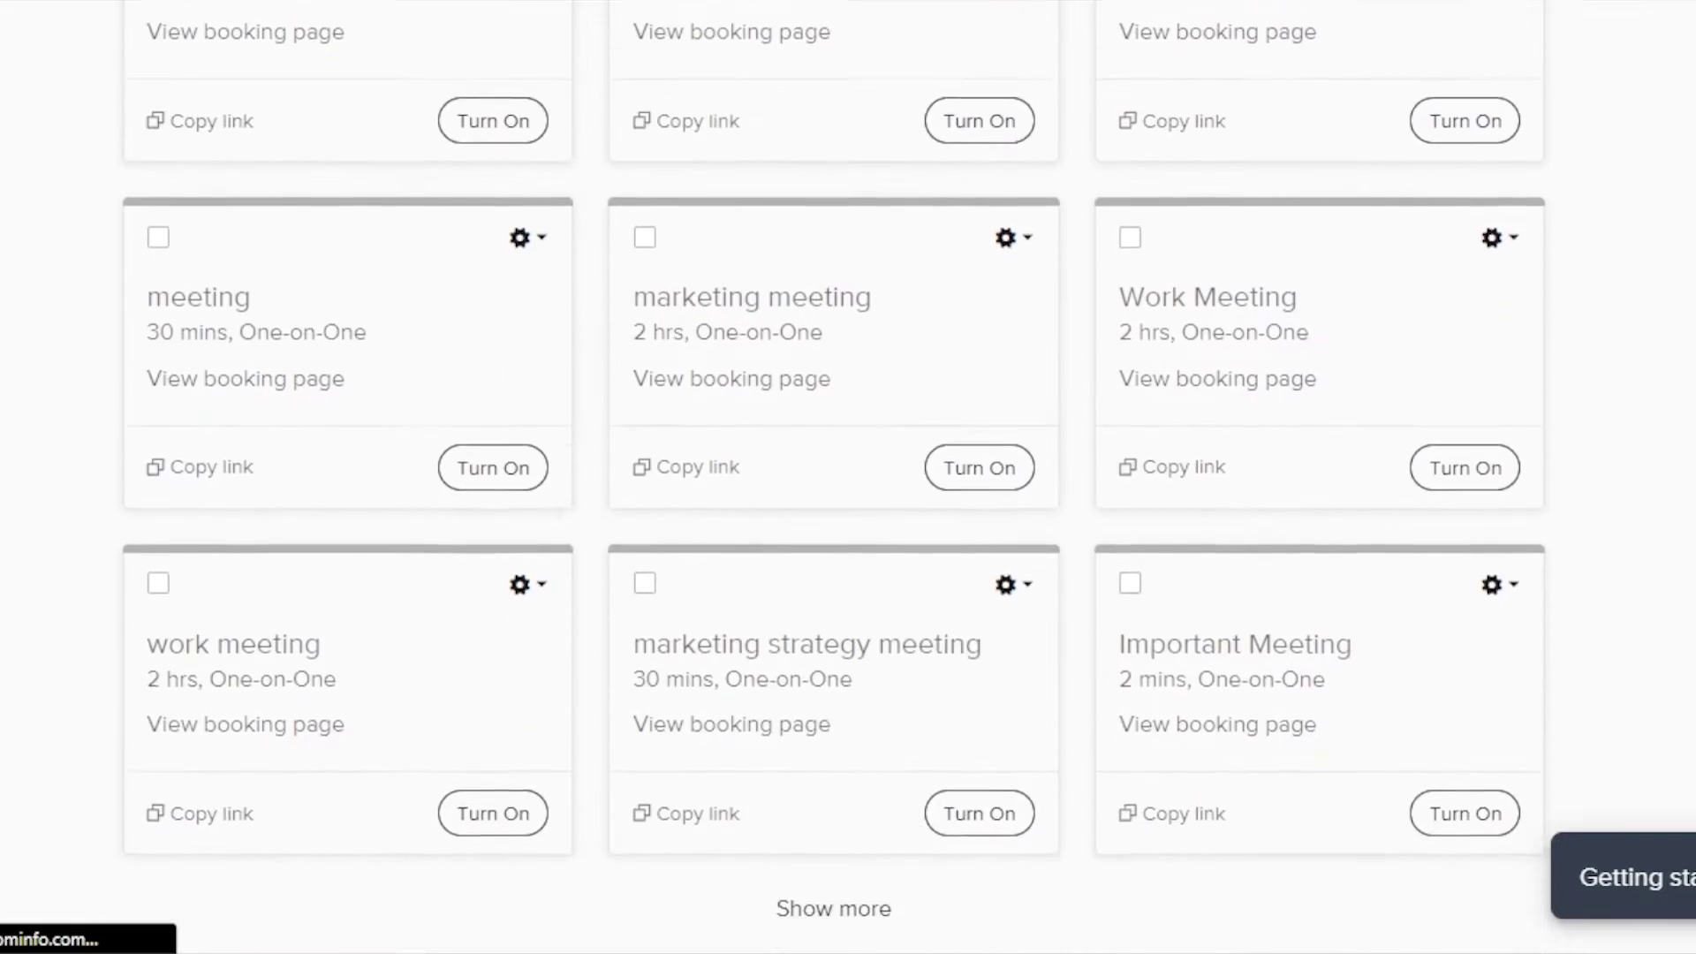
scroll(834, 618, up, 8)
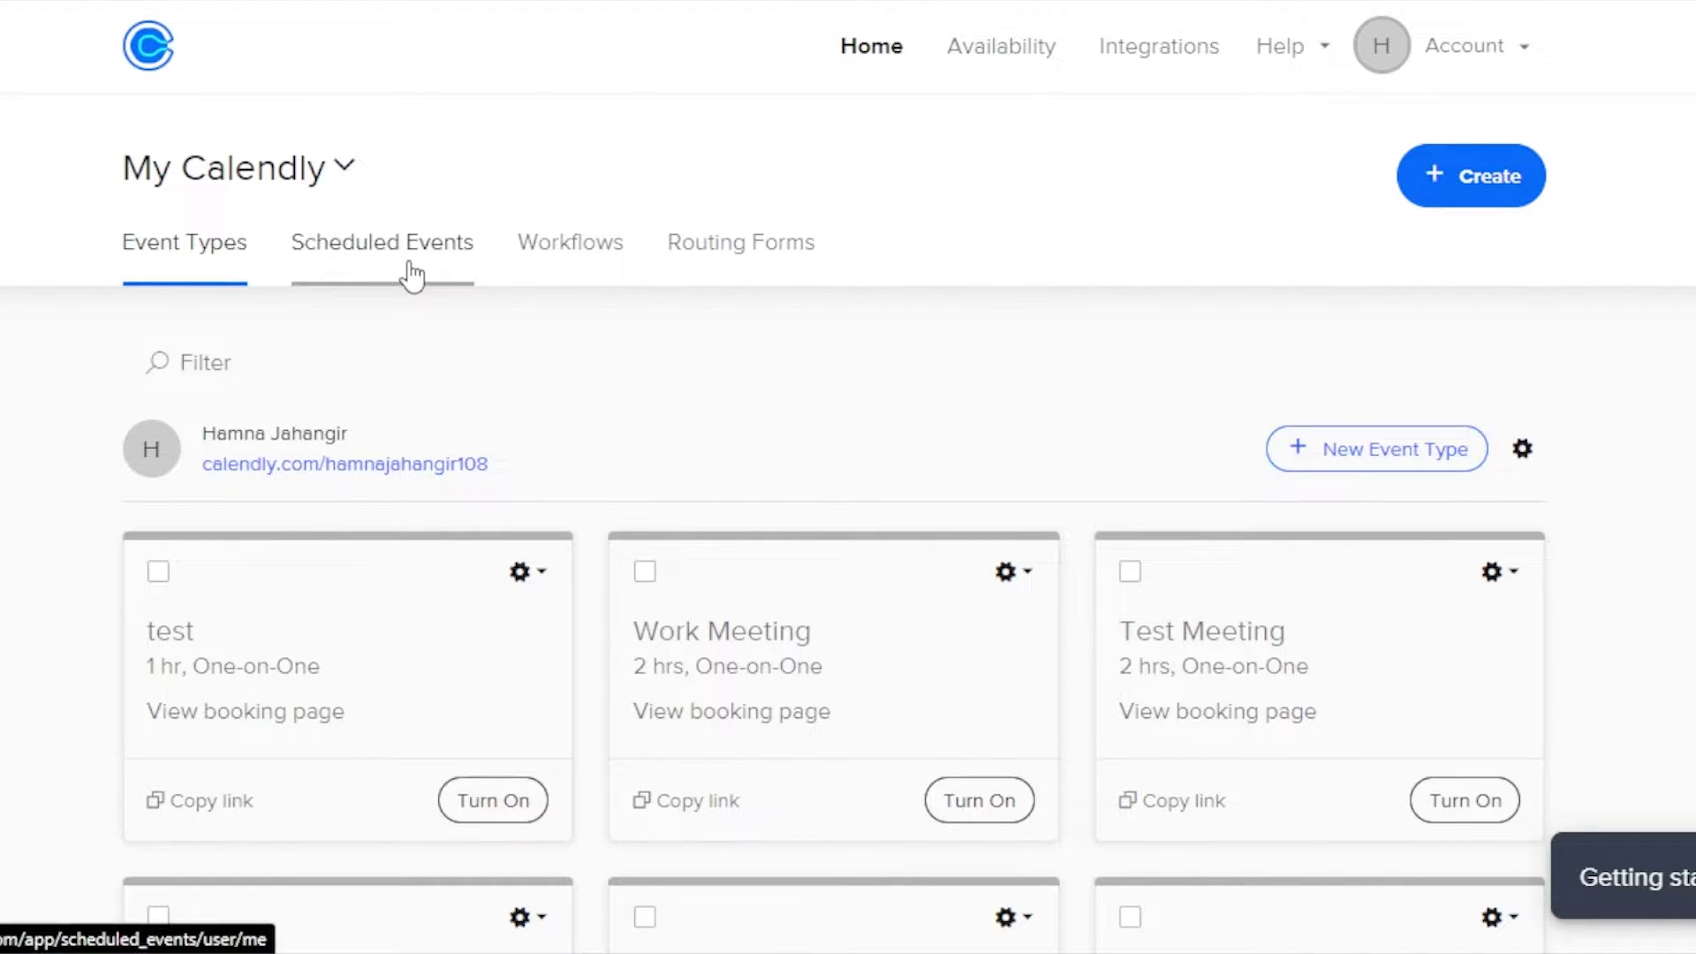
scroll(834, 477, down, 8)
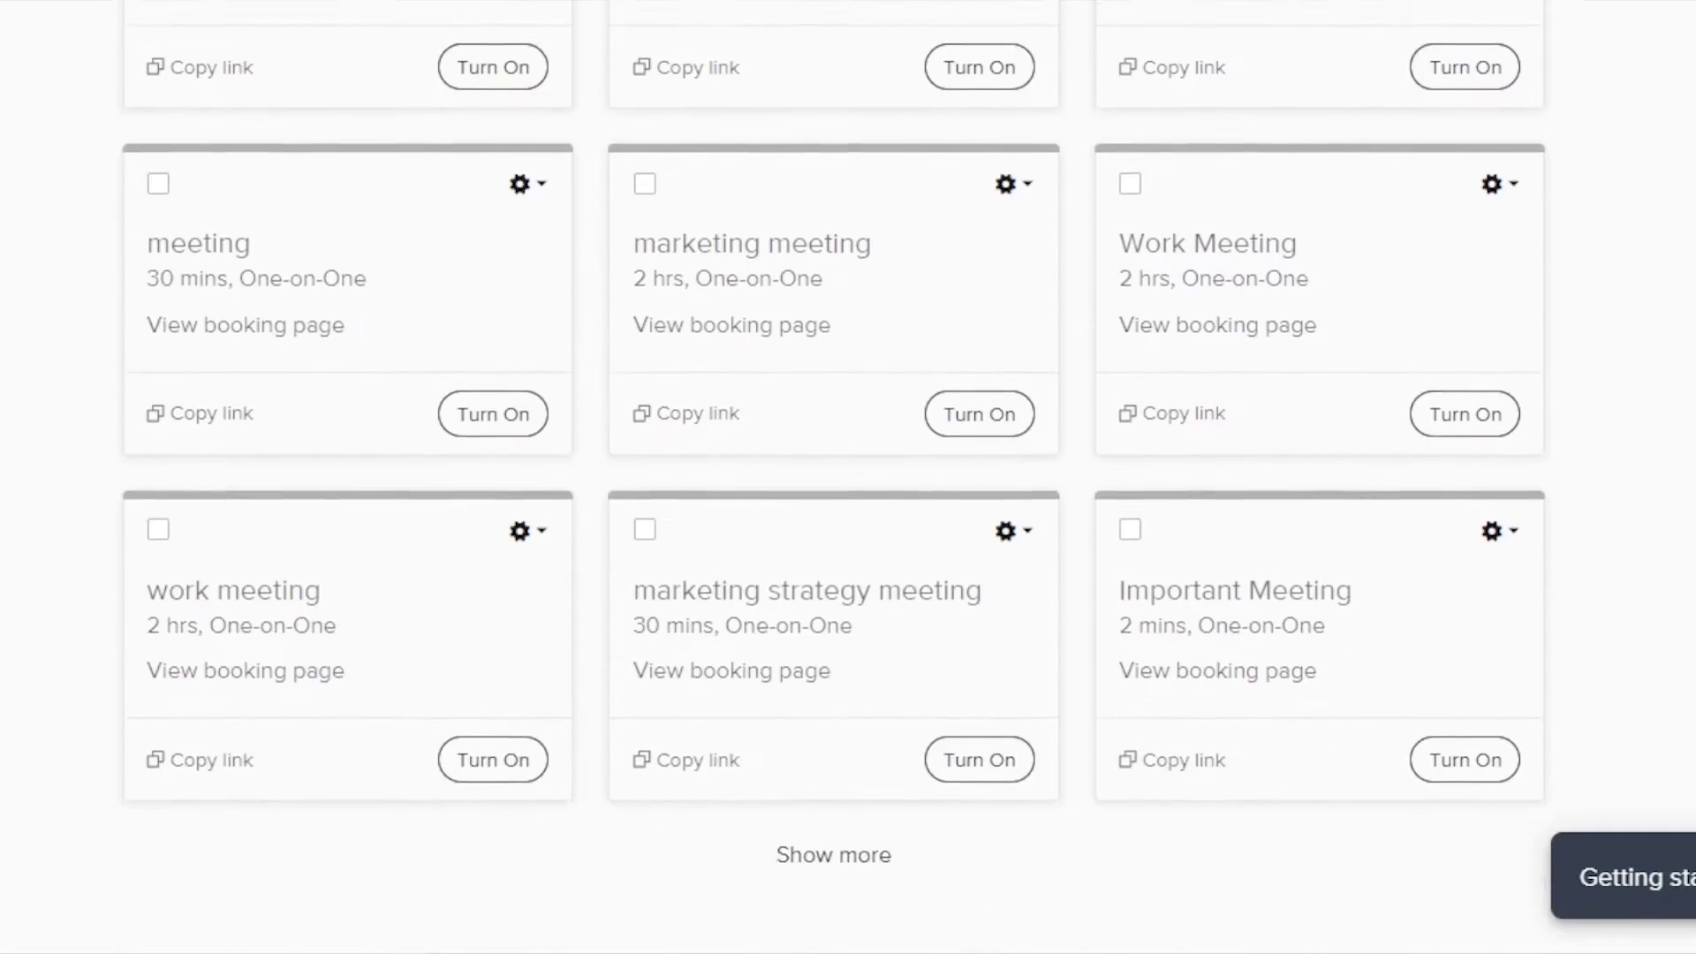
scroll(833, 477, up, 8)
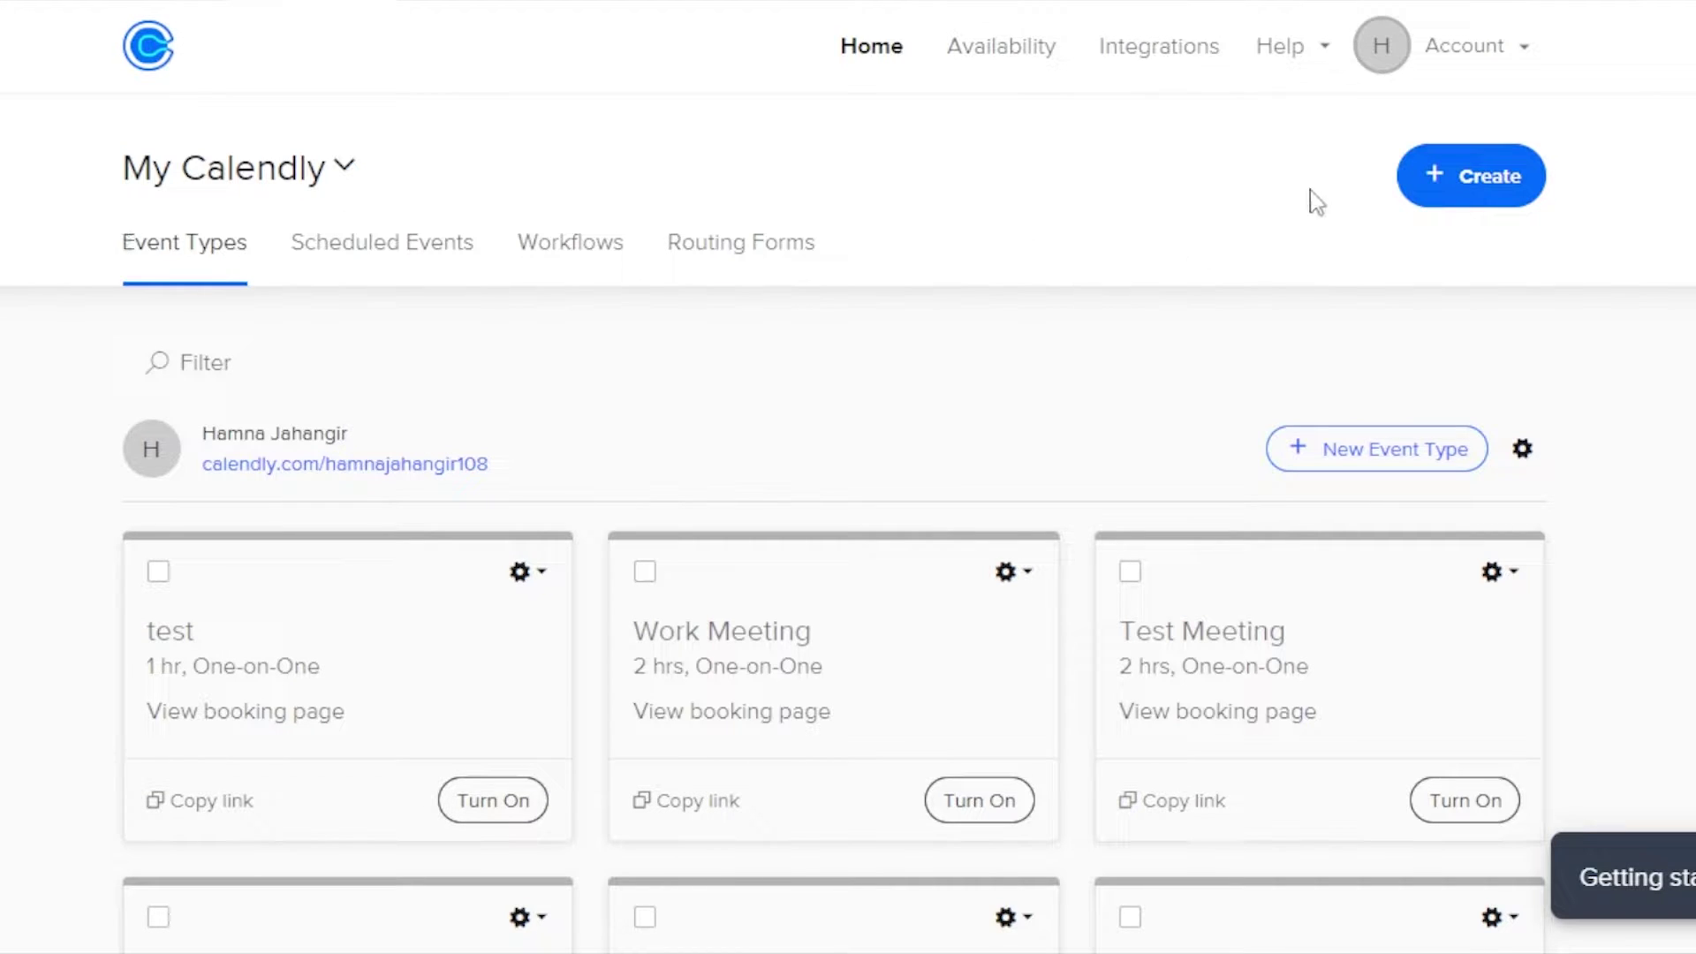
Step: From the account's Share Your Link options, request the Add to Your Website embed code
click(1502, 60)
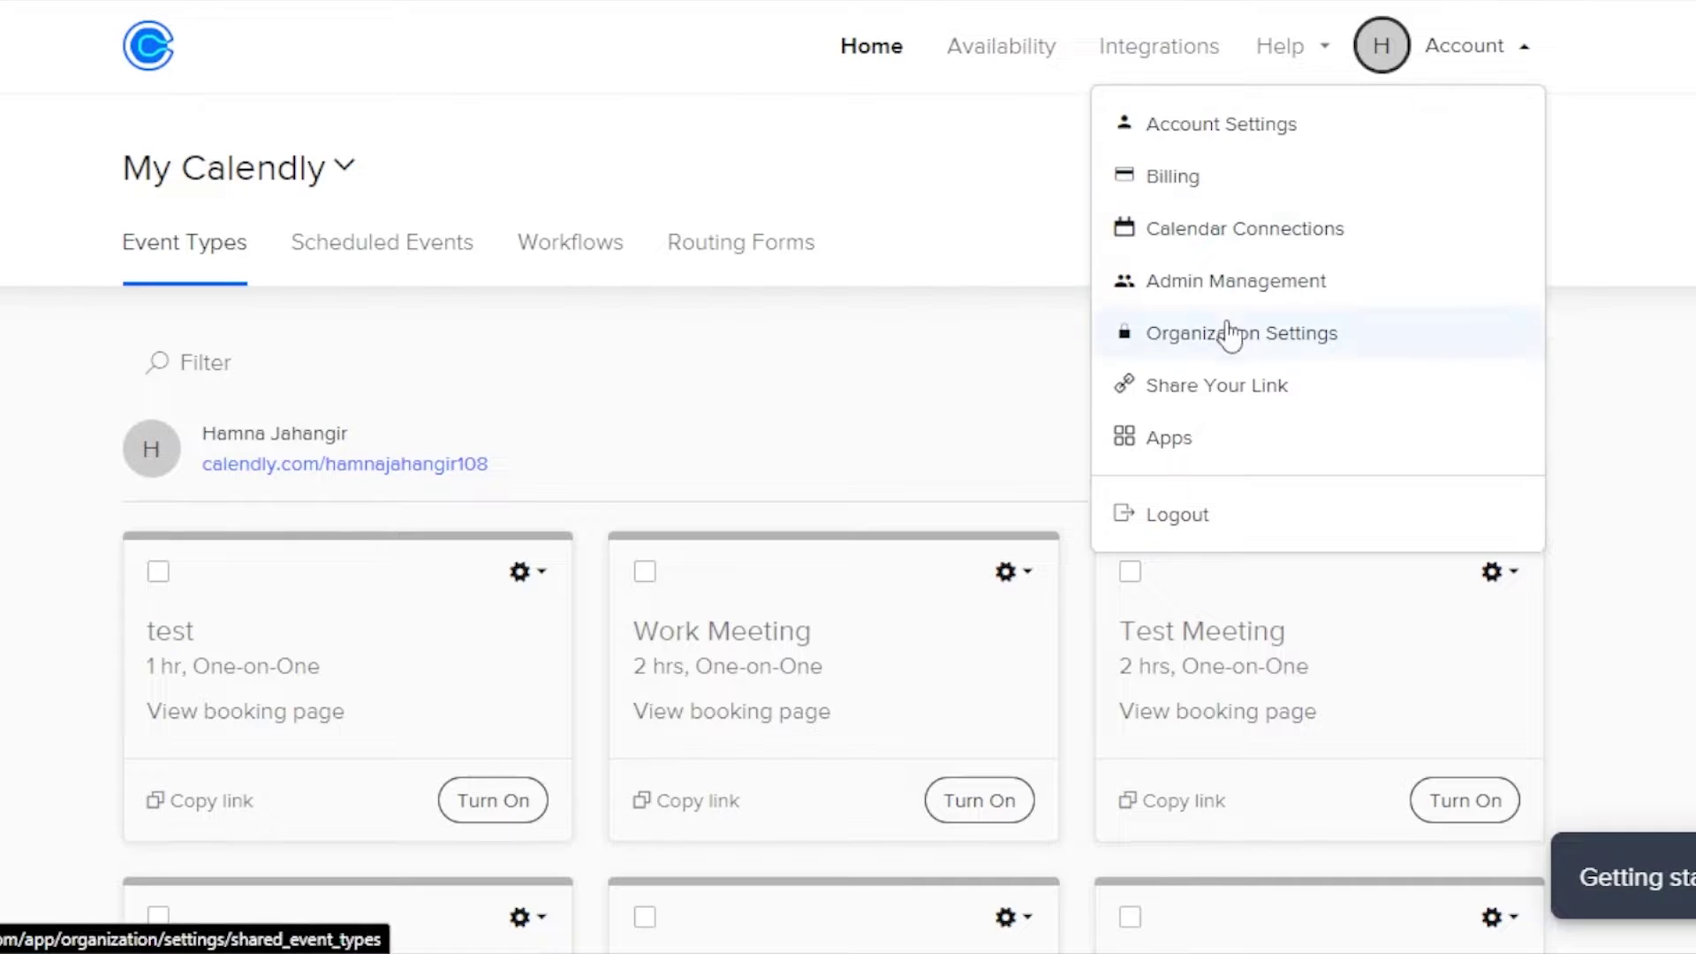
click(1227, 396)
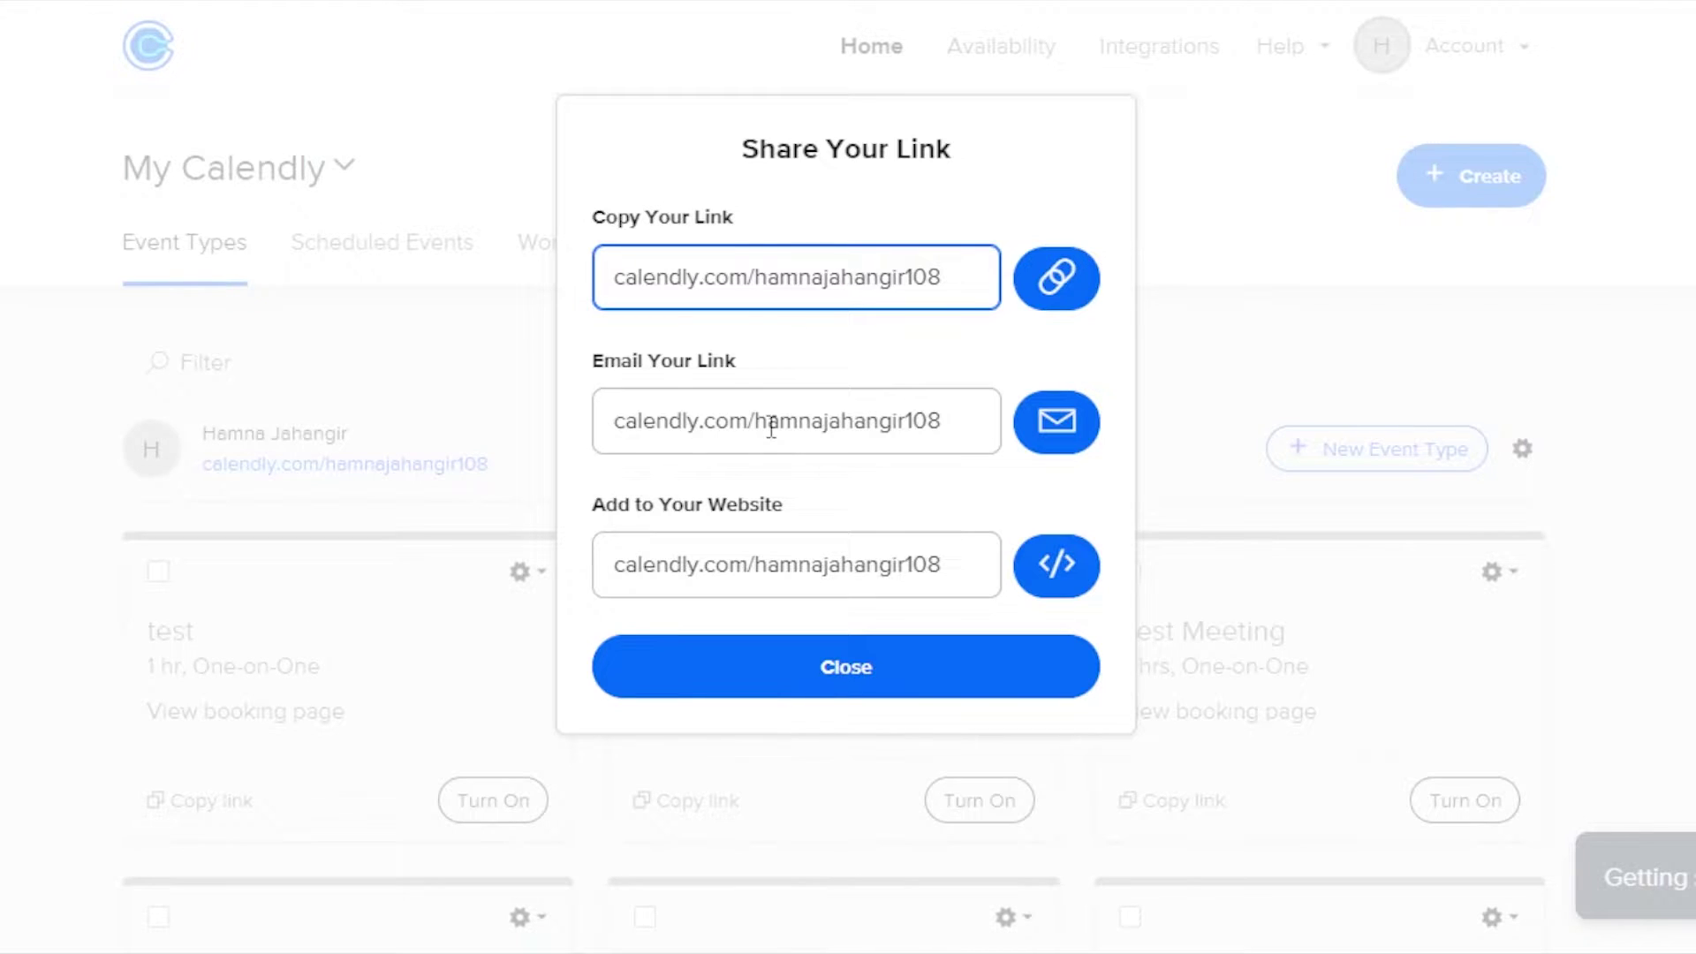
click(1078, 576)
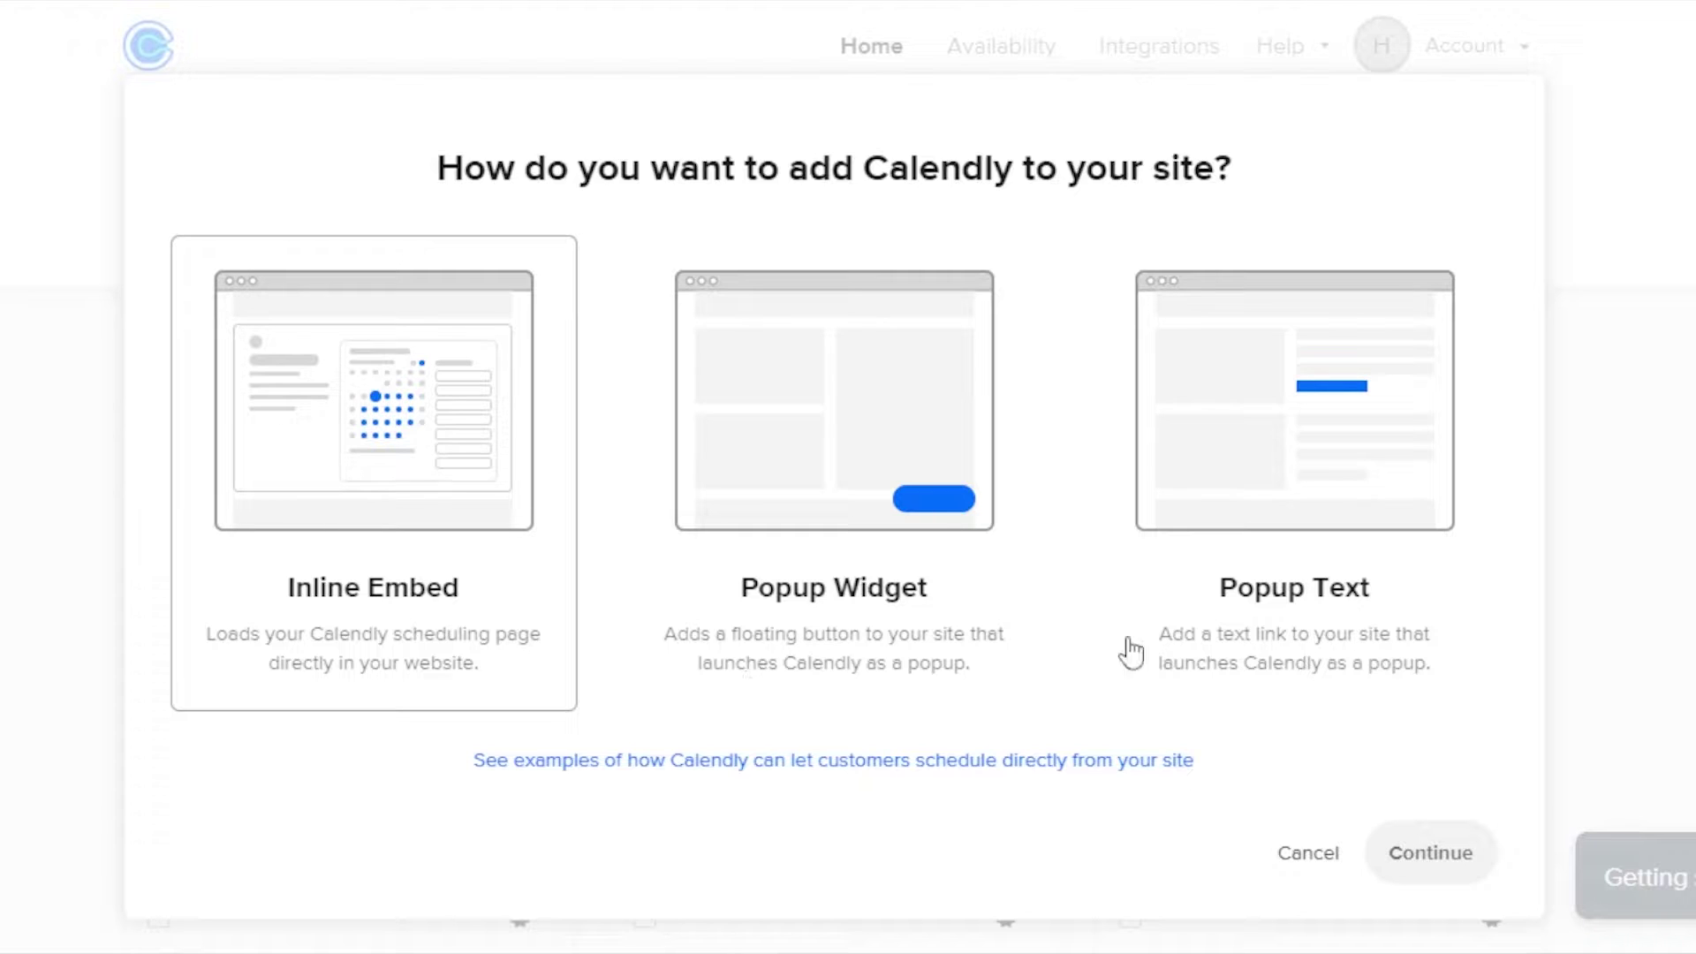
Step: Choose Inline Embed and copy the generated inline embed code
click(395, 587)
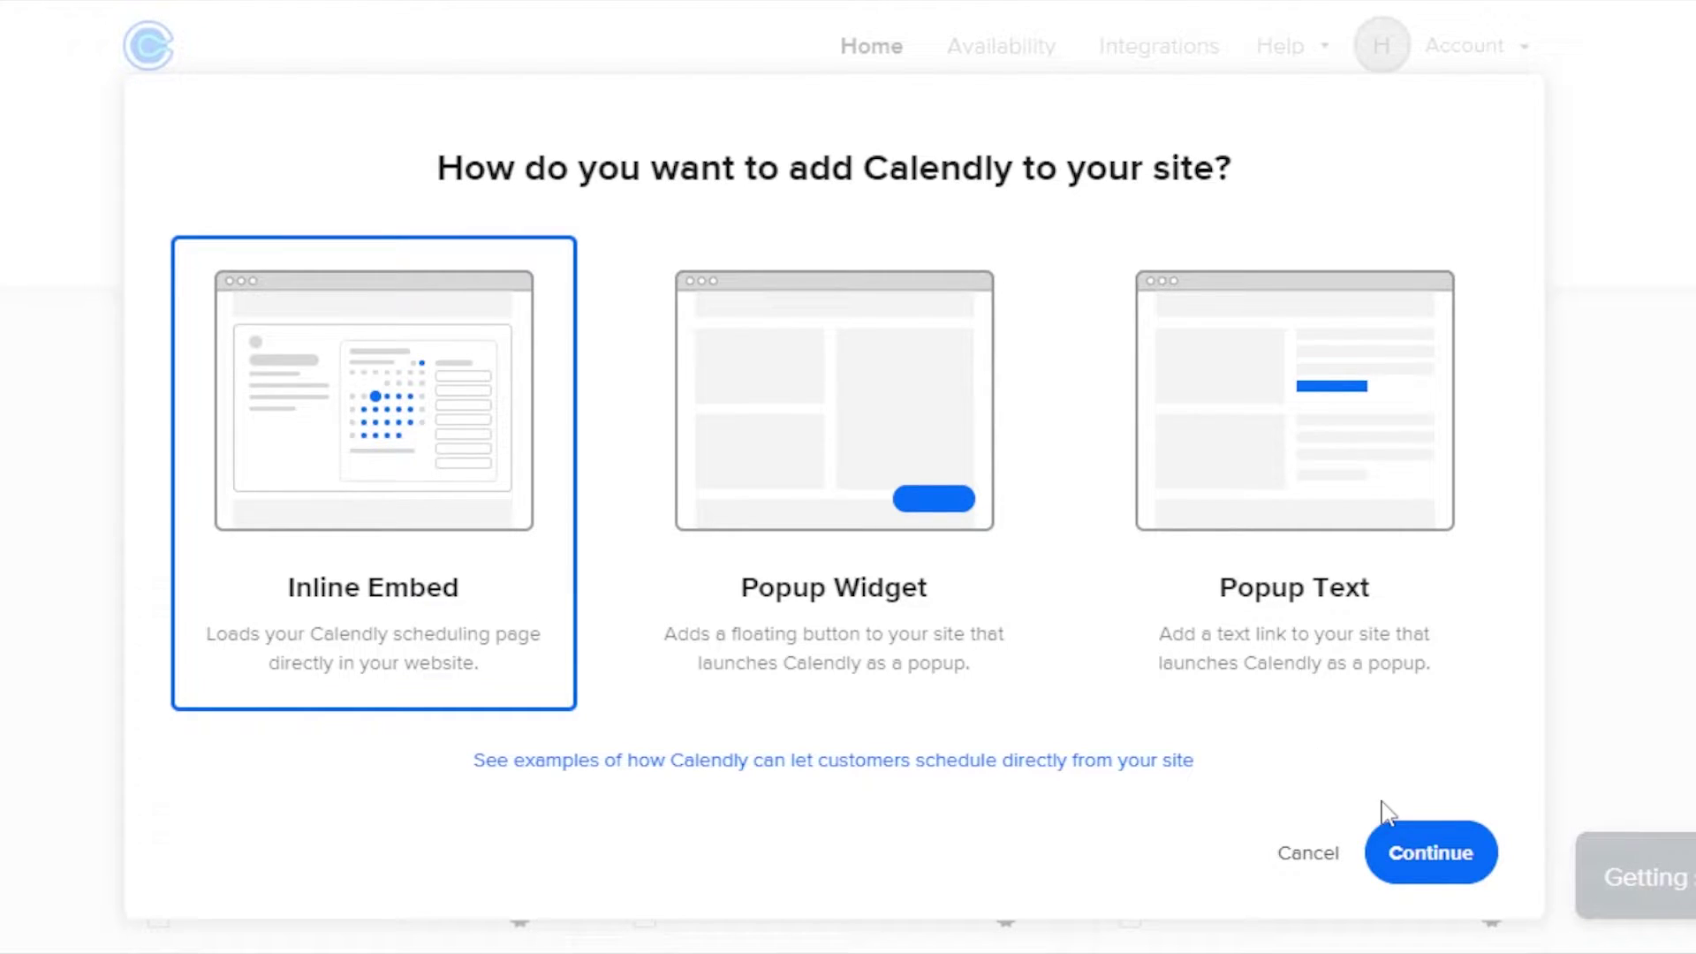
click(1424, 861)
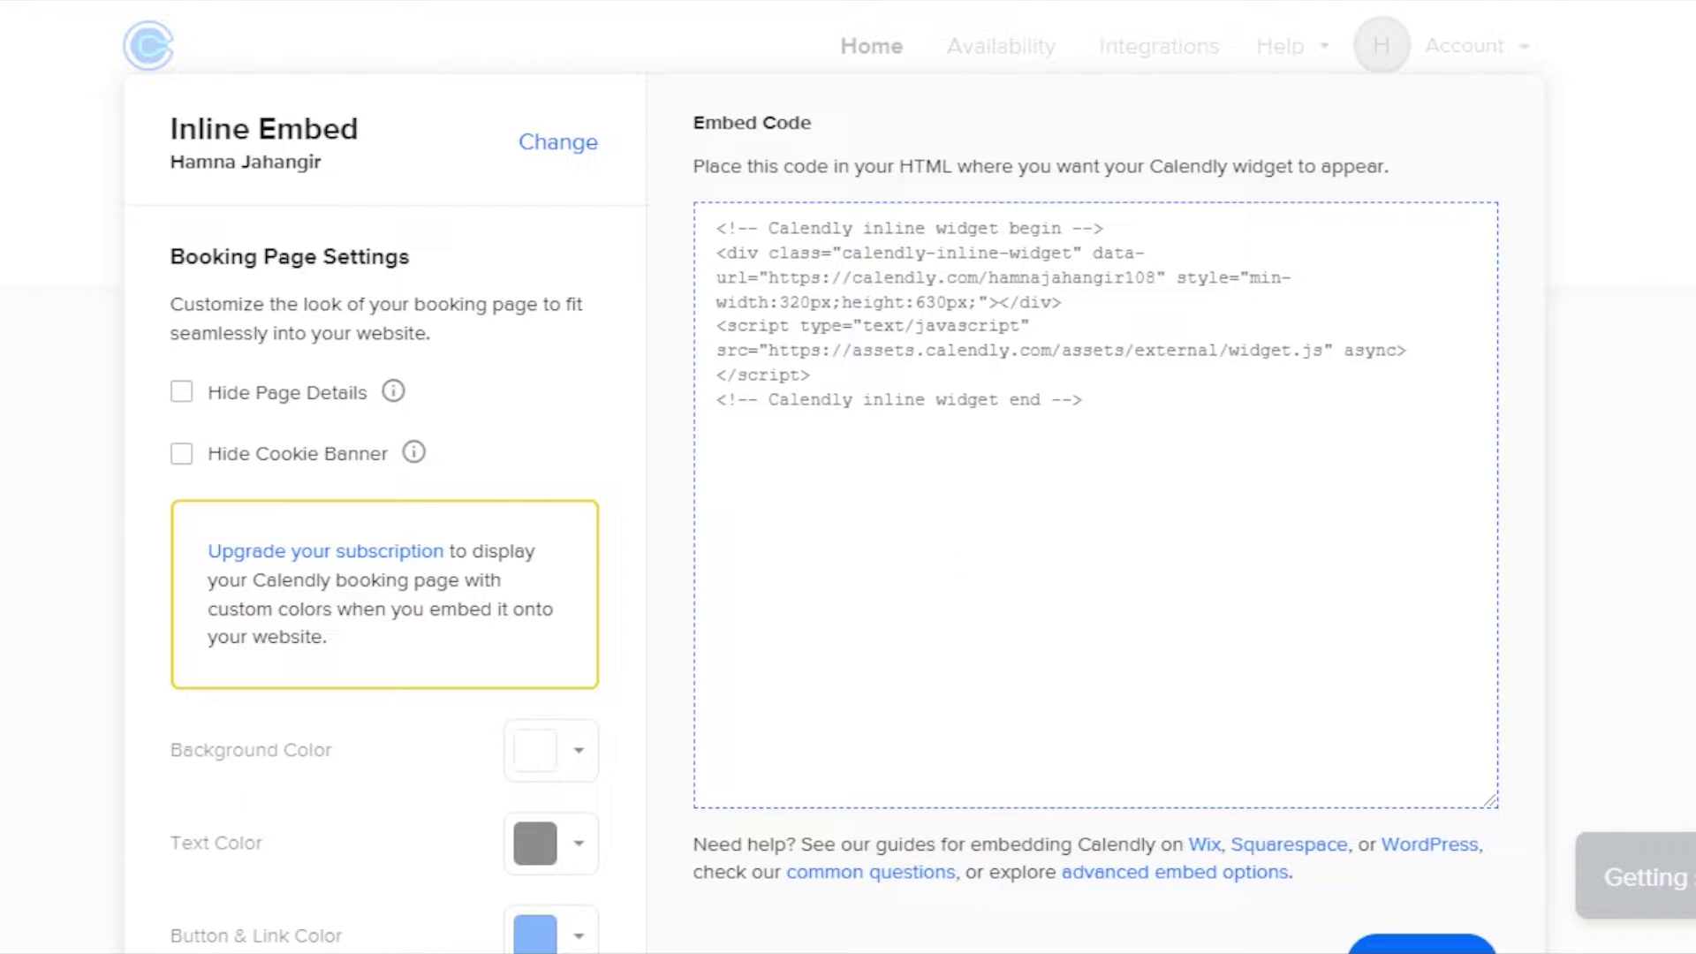
scroll(835, 458, down, 2)
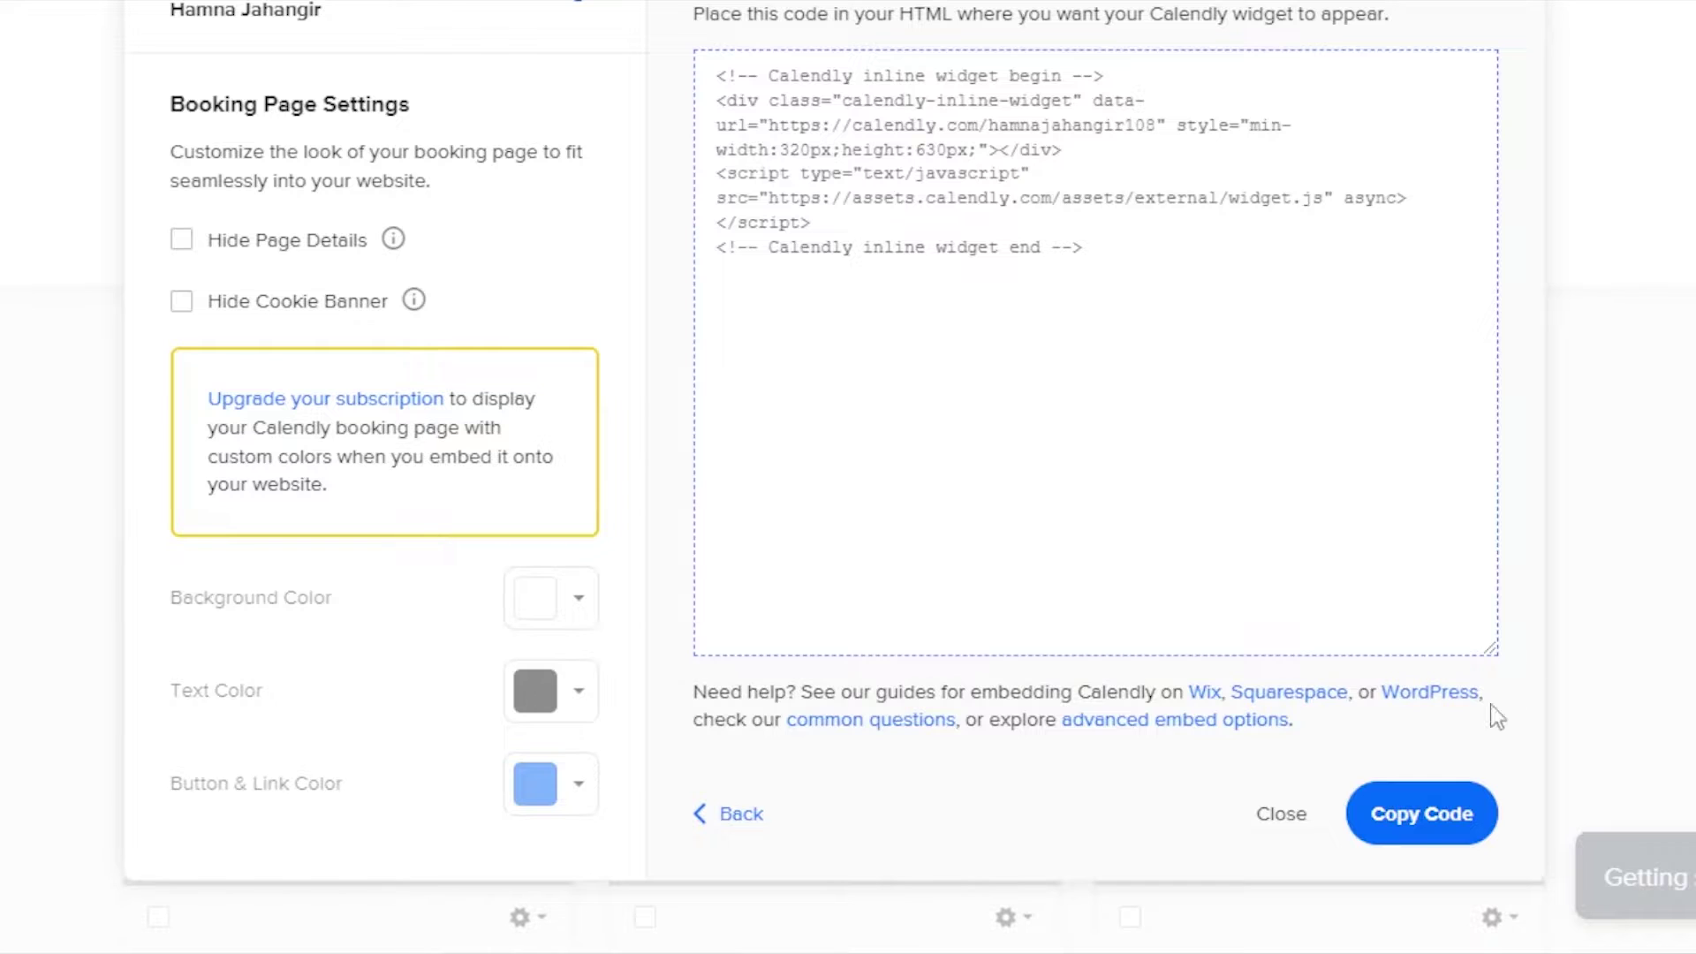
click(1423, 813)
scroll(1425, 846, up, 2)
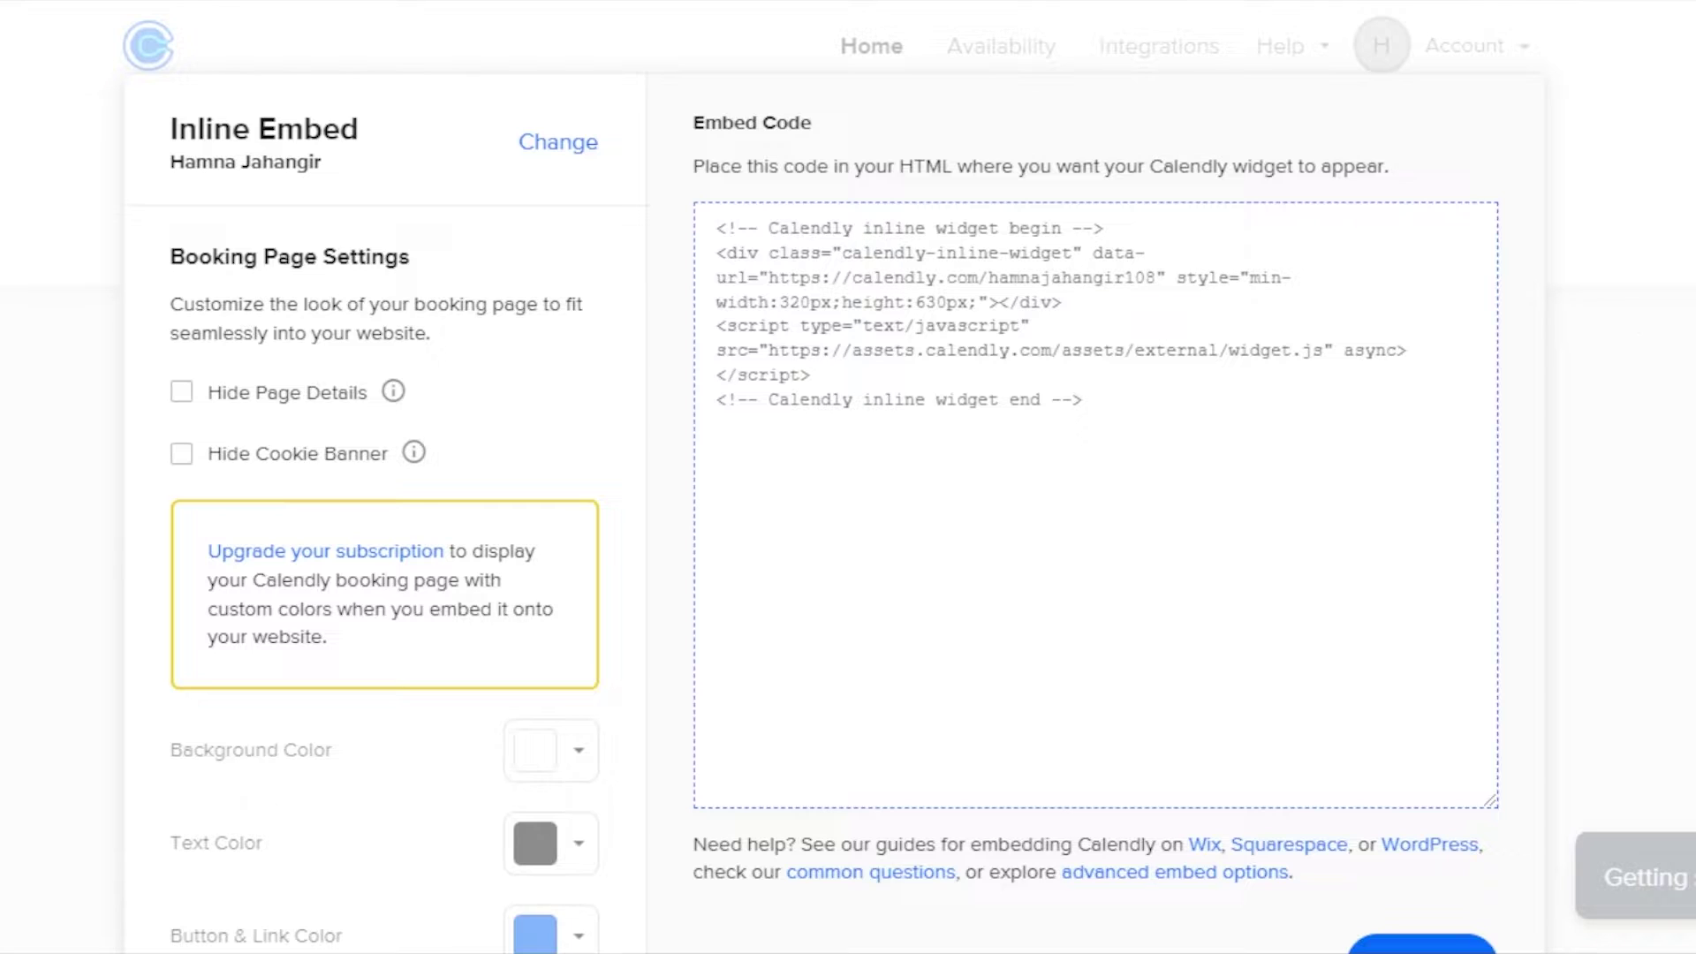
scroll(834, 477, down, 2)
click(1422, 817)
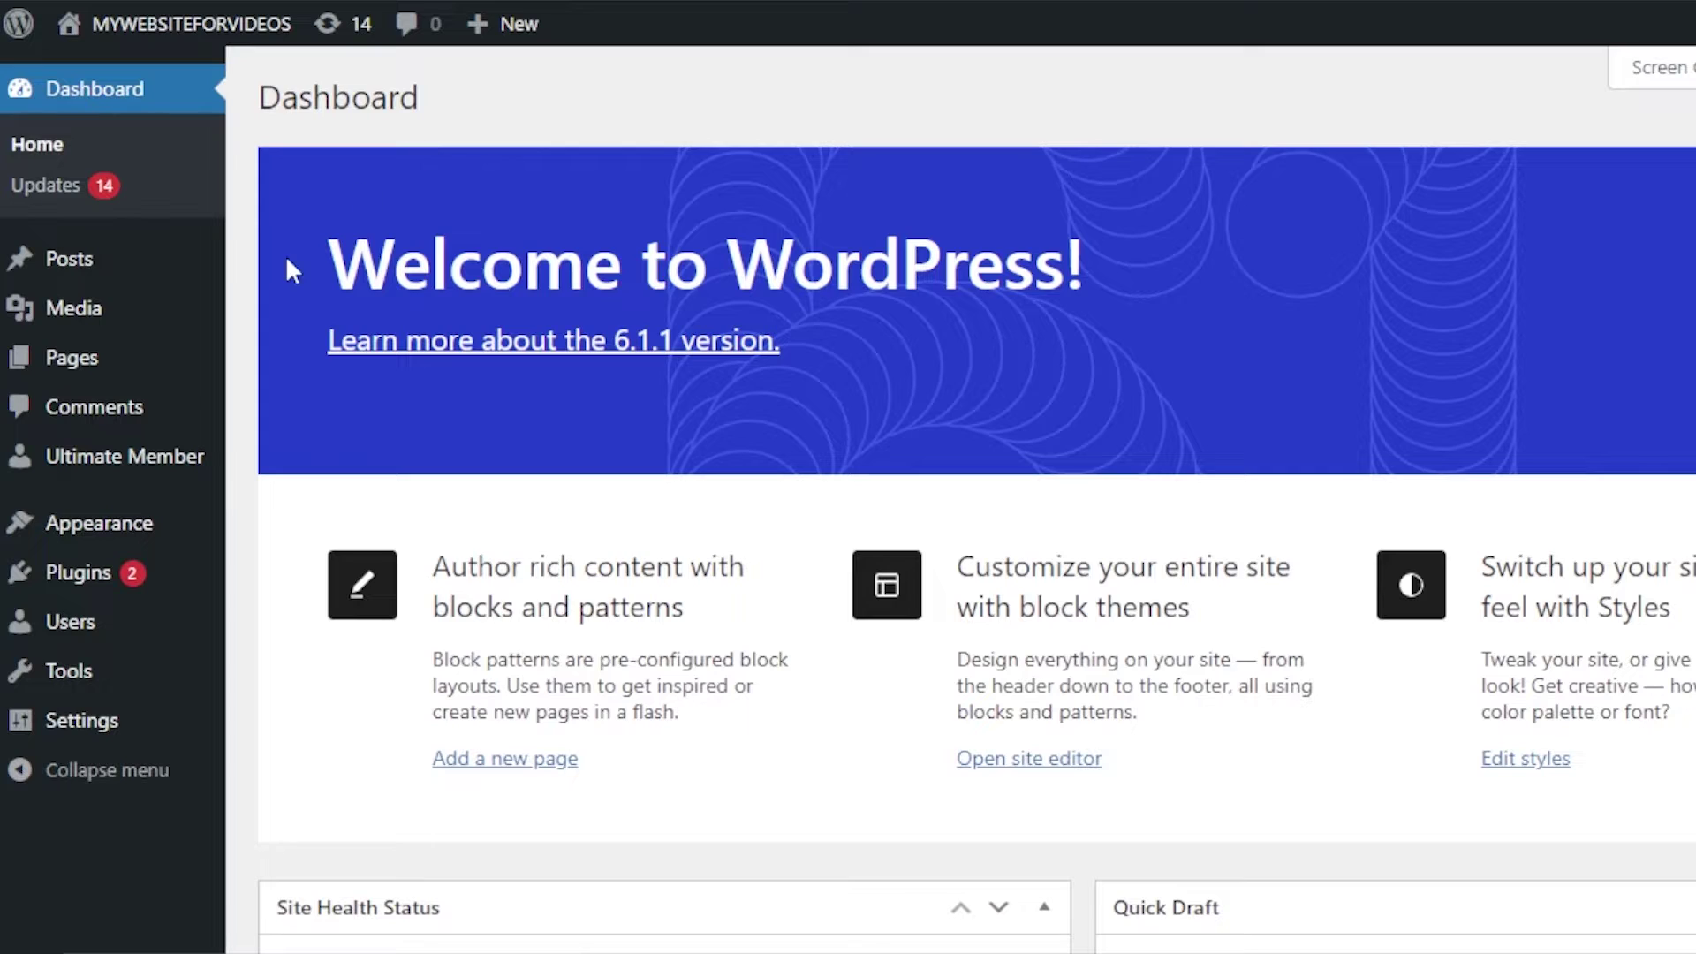
Step: Create a new WordPress page and close the block editor welcome guide
mouse_move(101, 364)
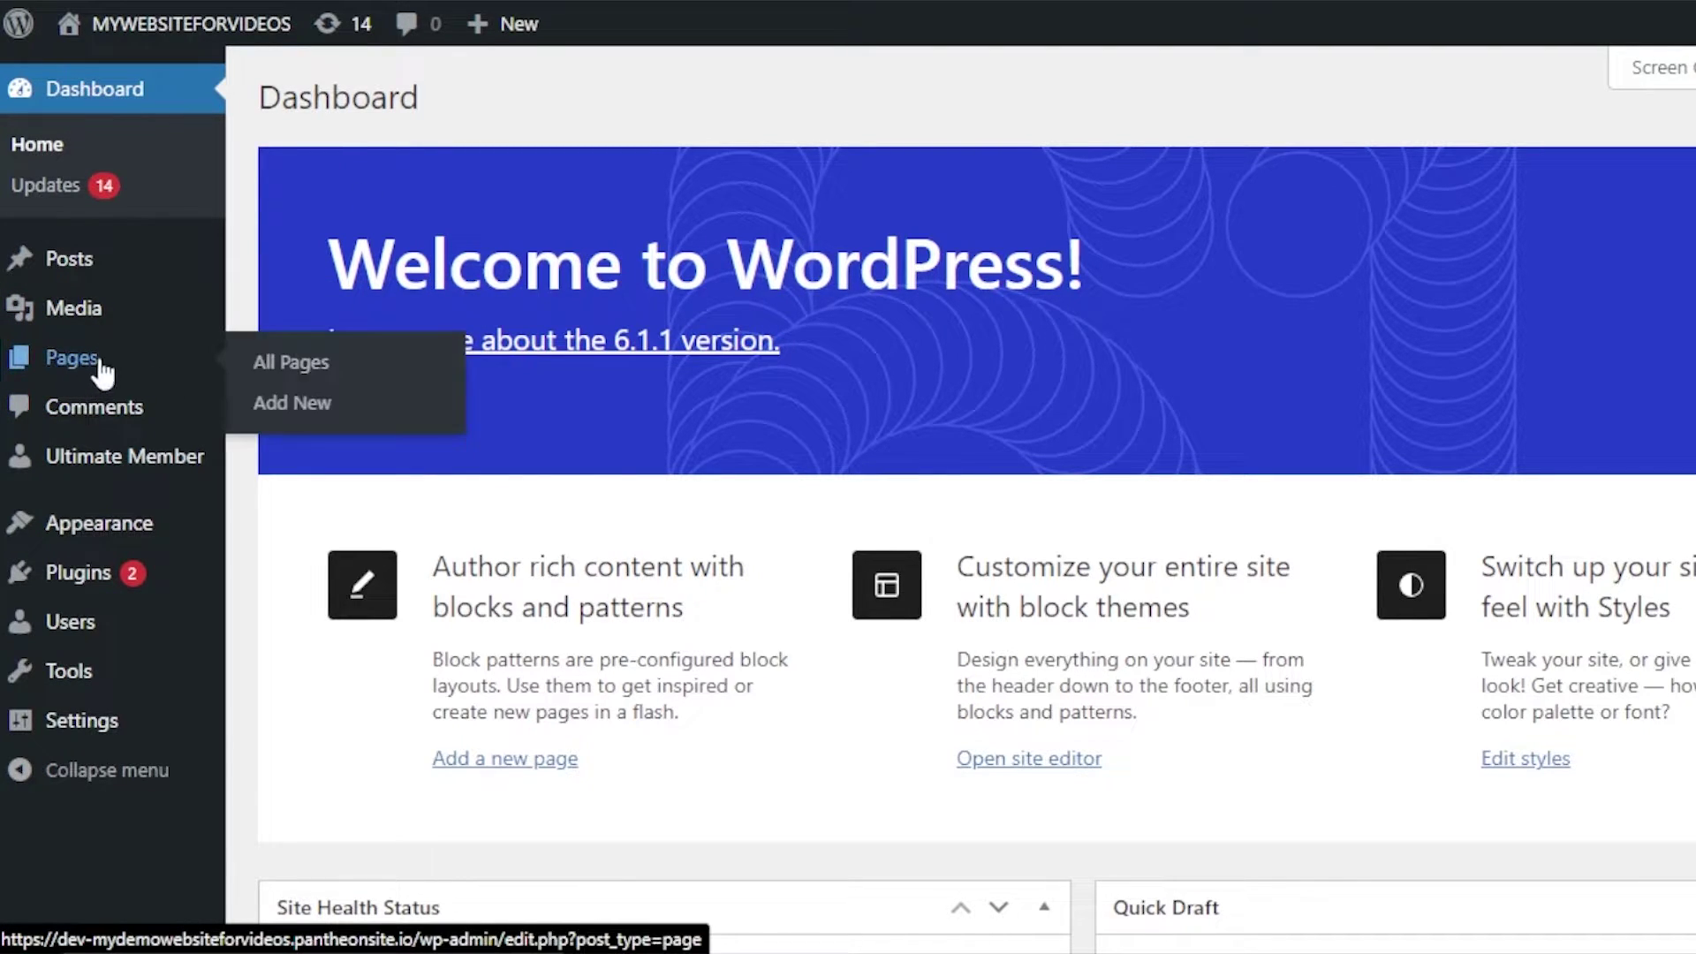
click(302, 408)
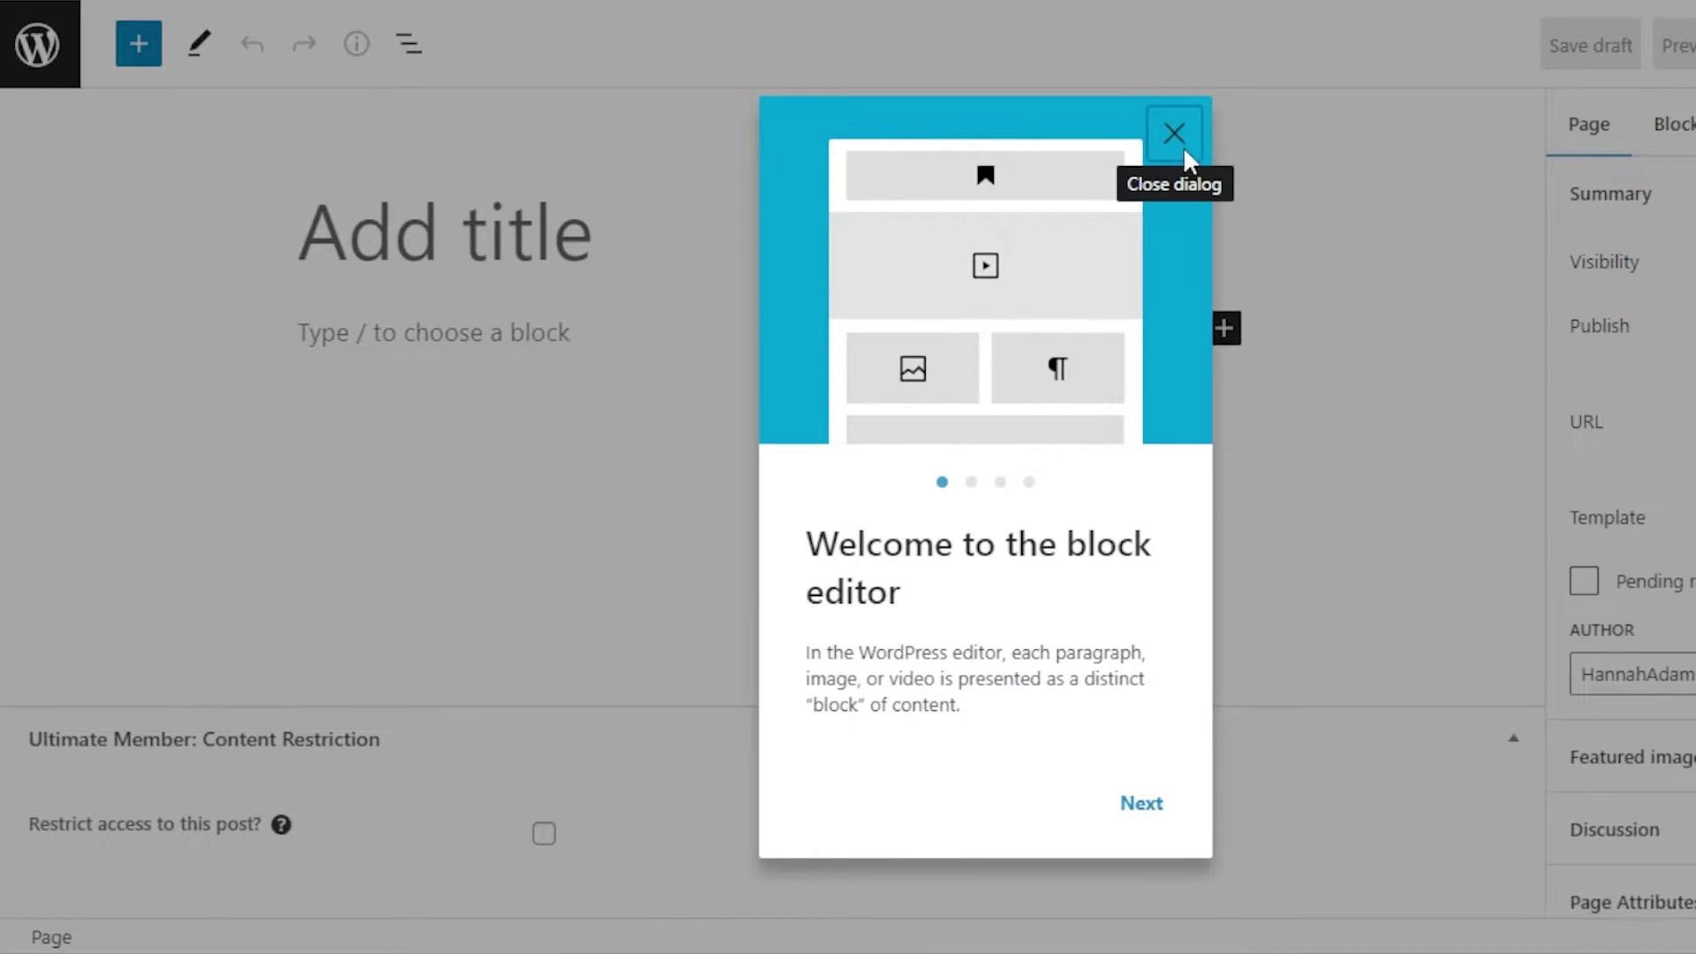
click(1175, 137)
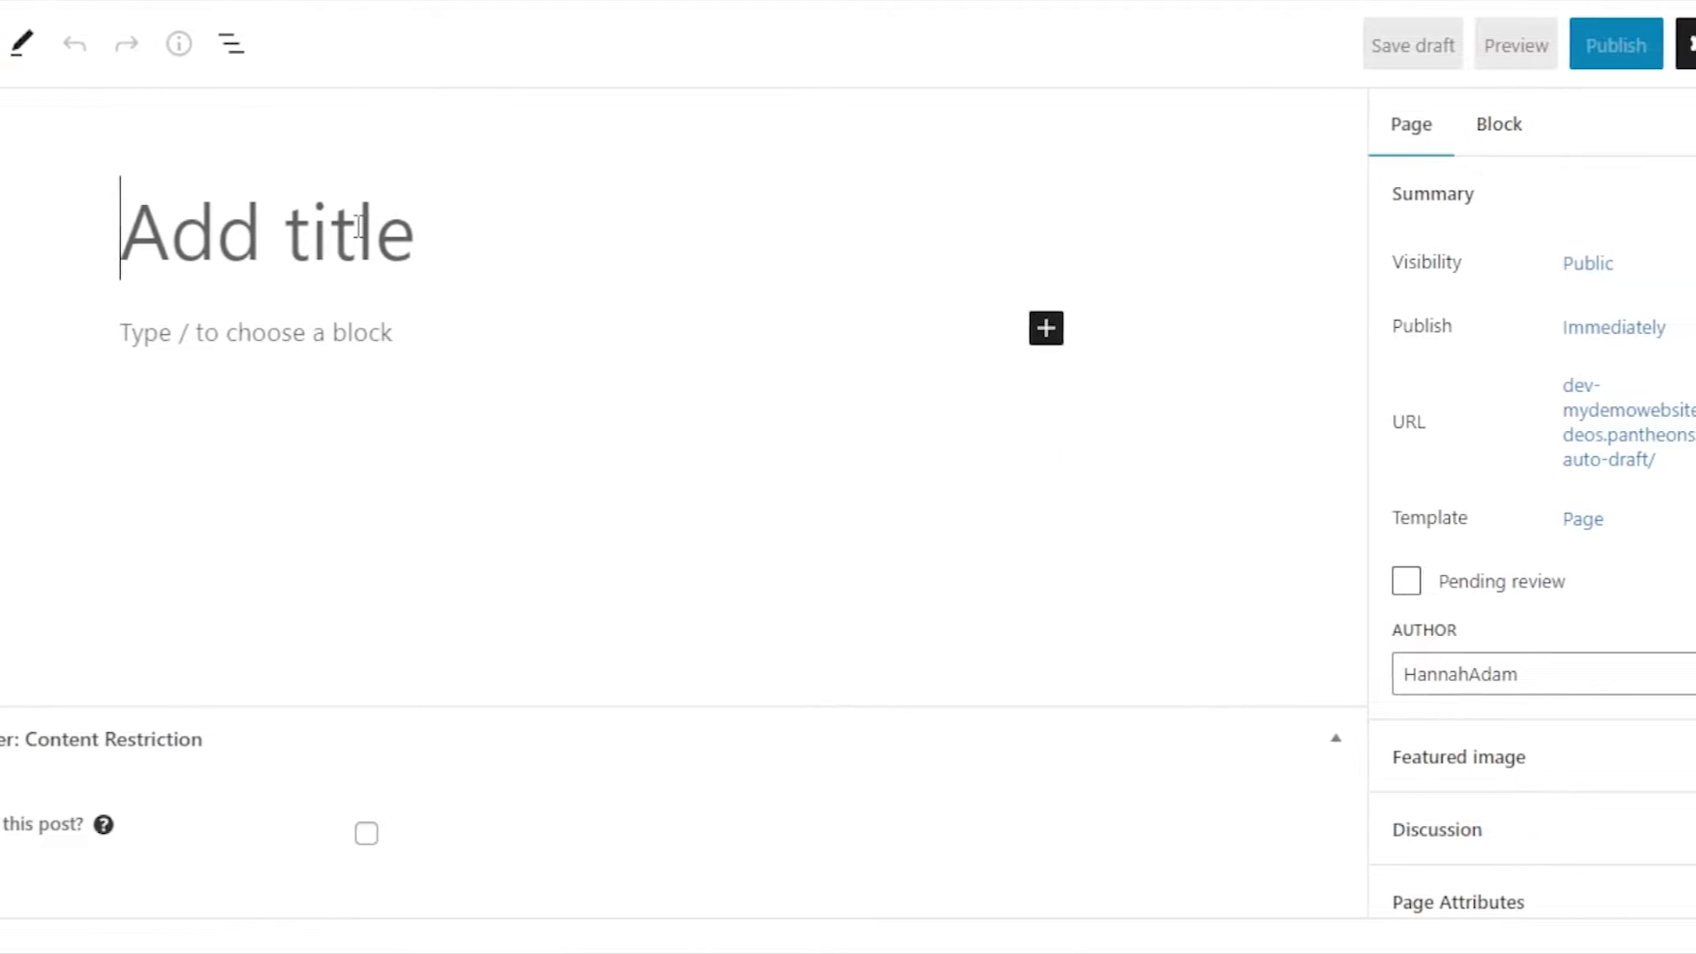
Step: Title the page 'Appointments' and drag a Code block in beneath the title
click(301, 226)
text(Appointments)
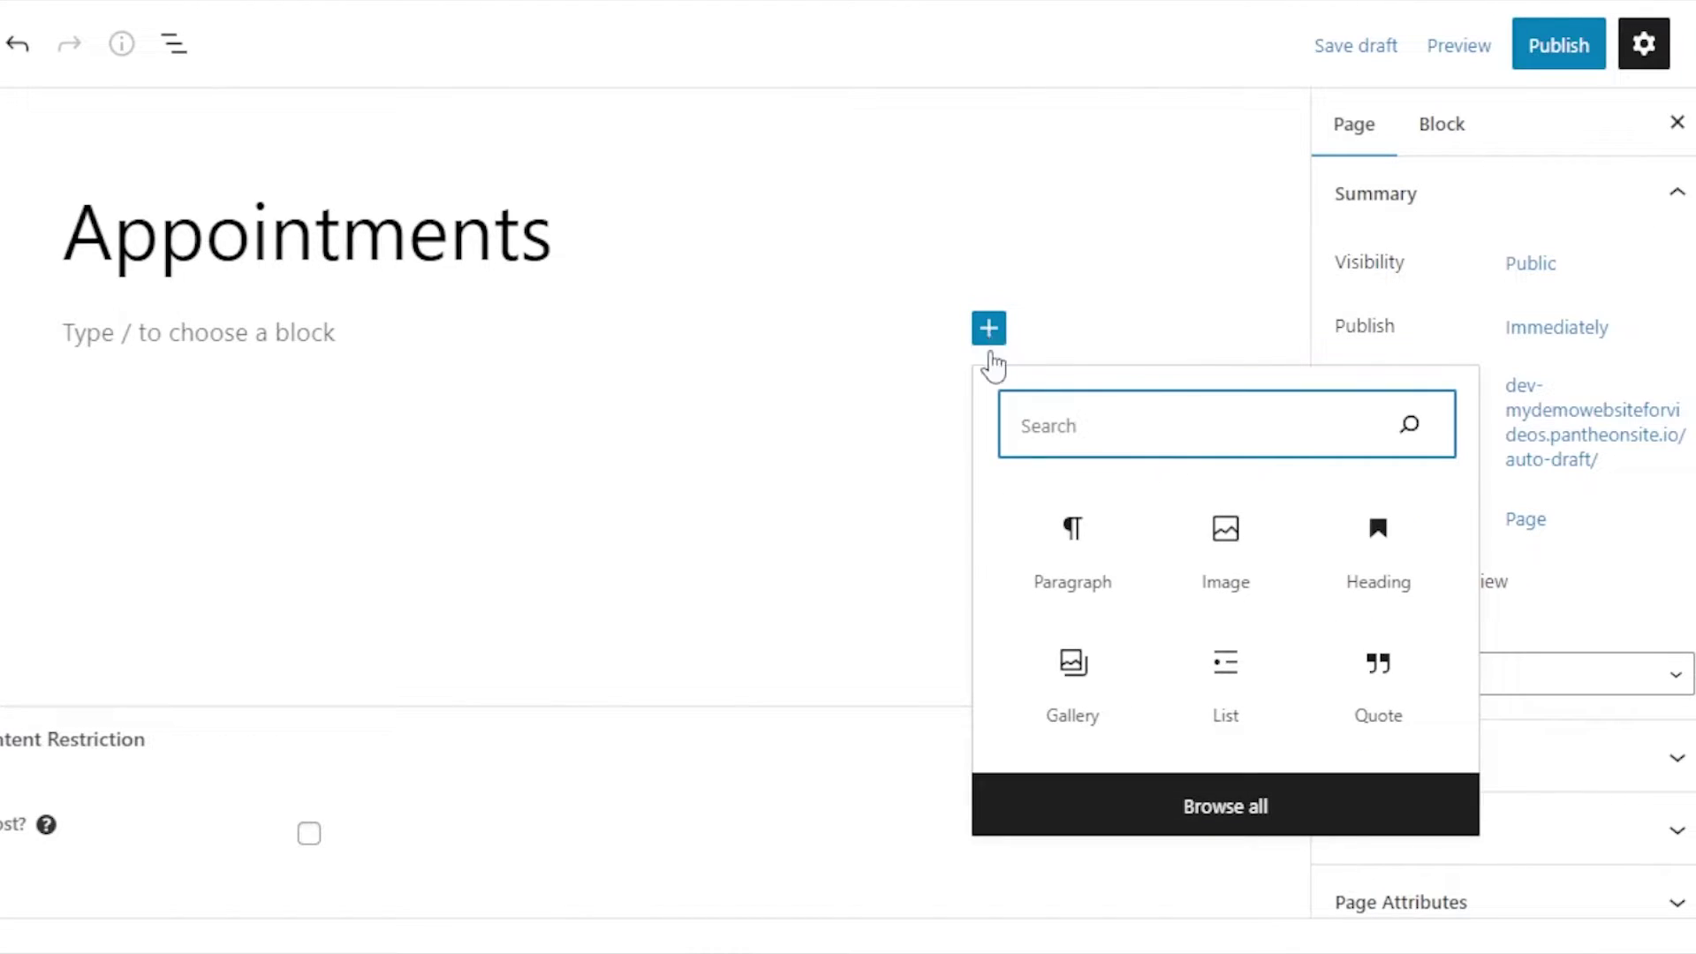
click(1222, 823)
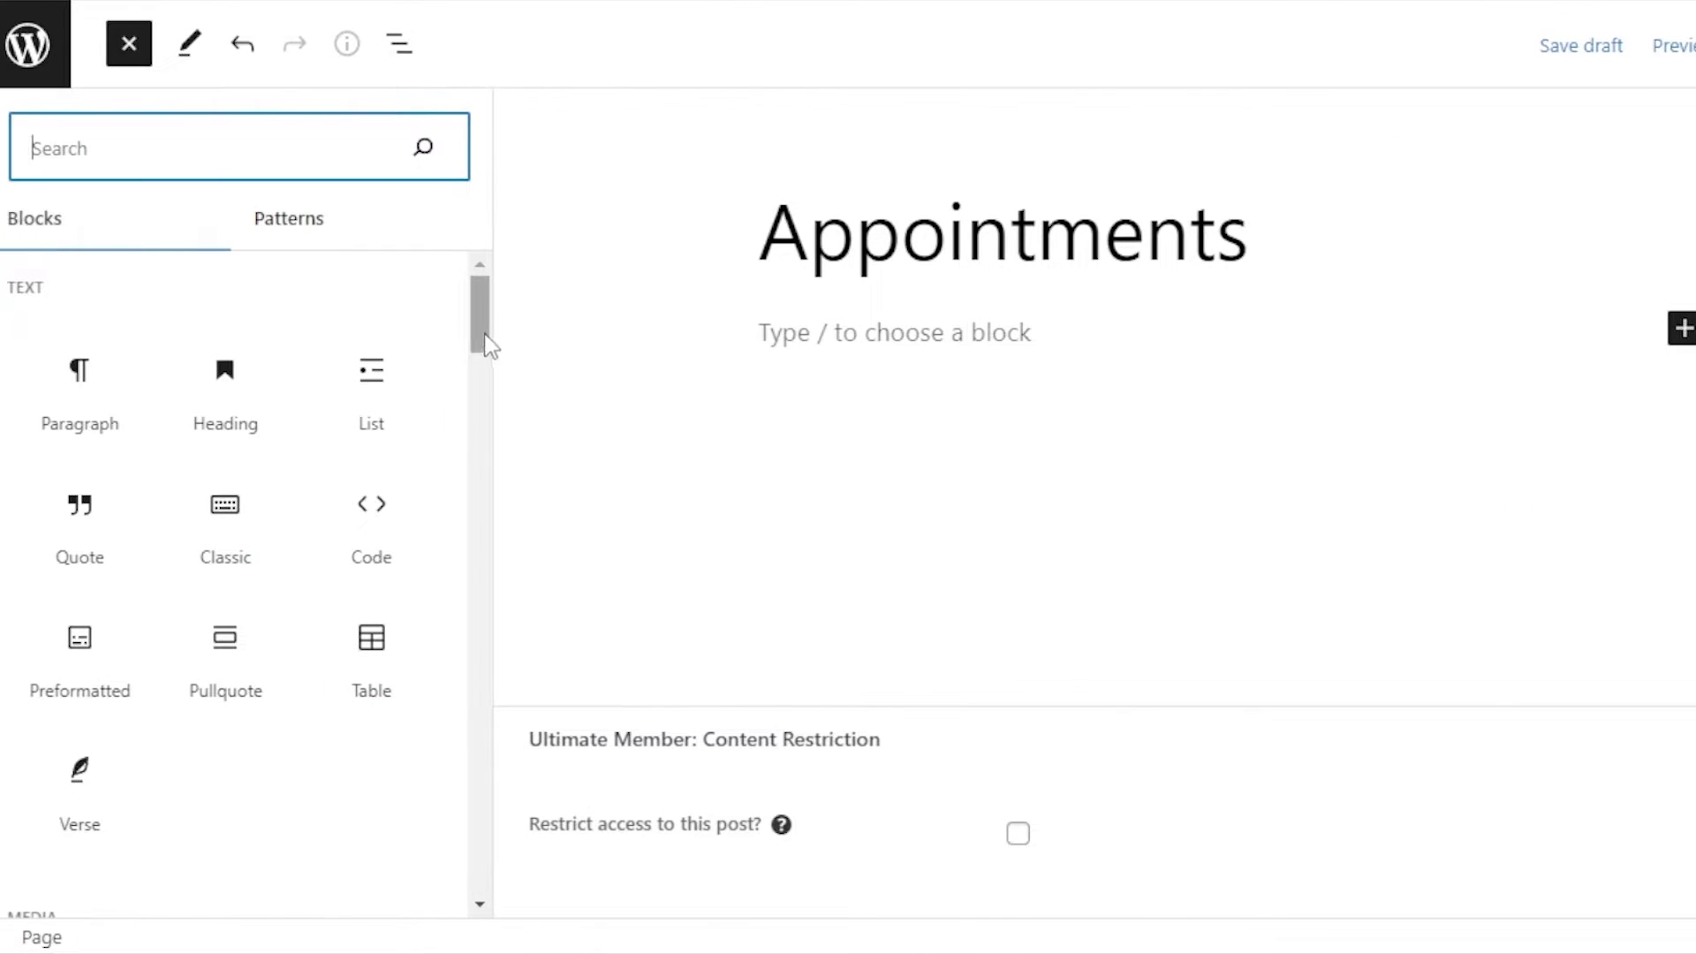
drag(460, 334, 460, 339)
mouse_move(360, 476)
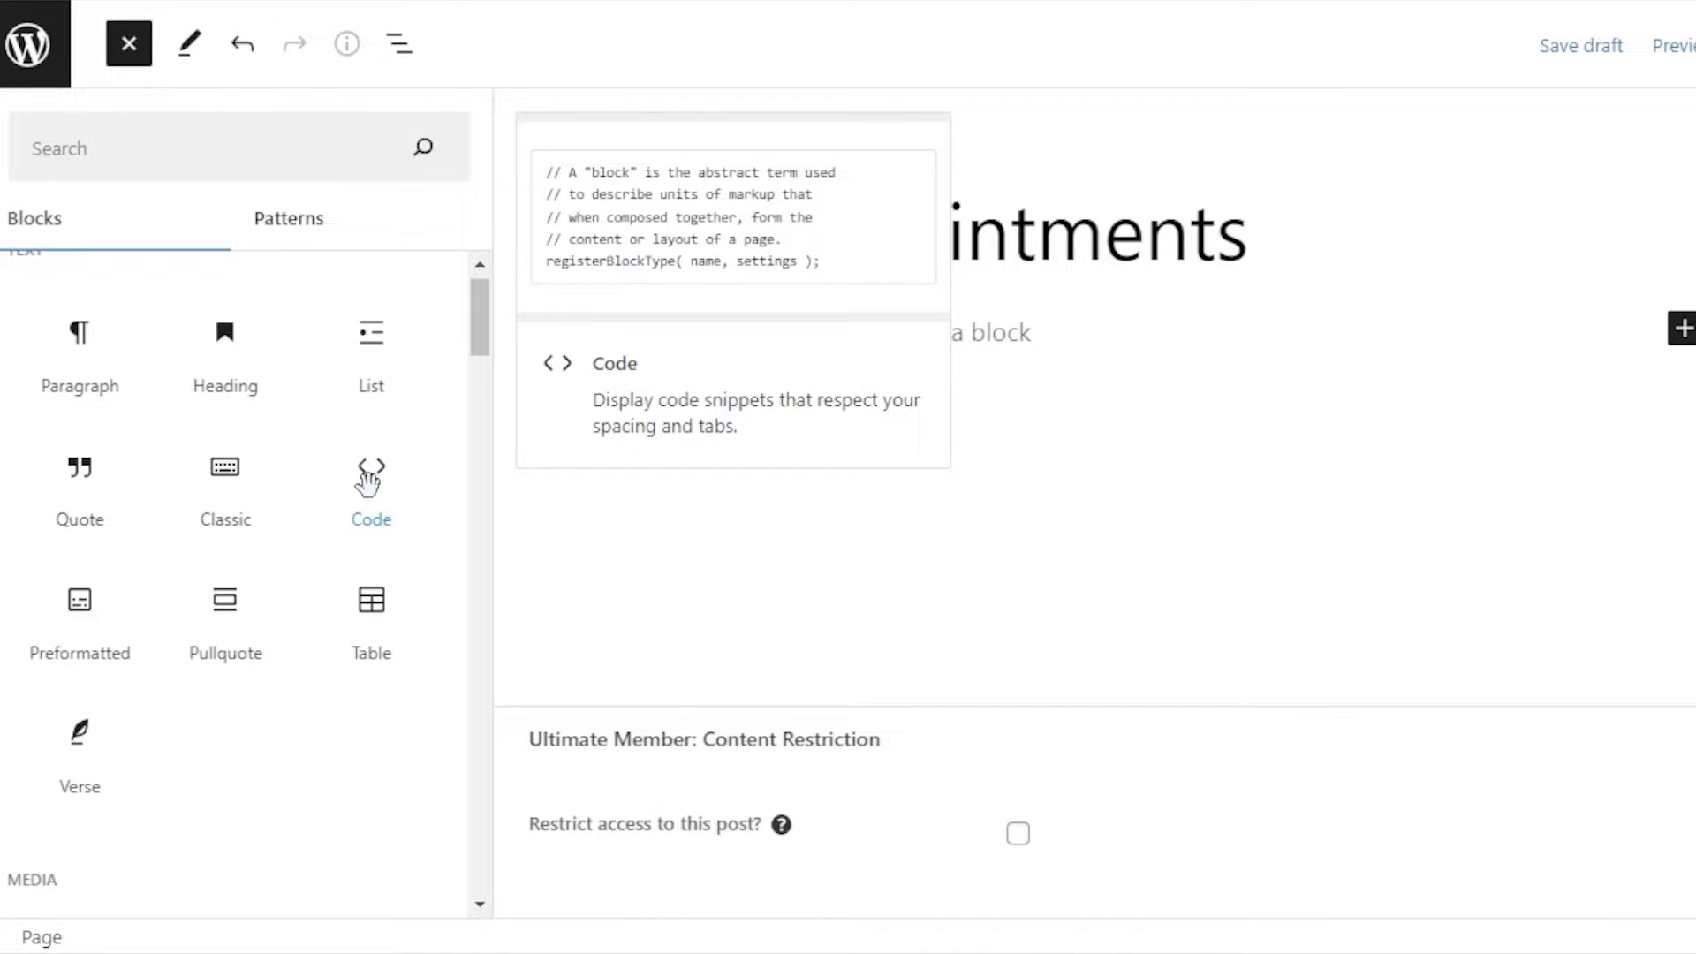
drag(367, 482, 839, 345)
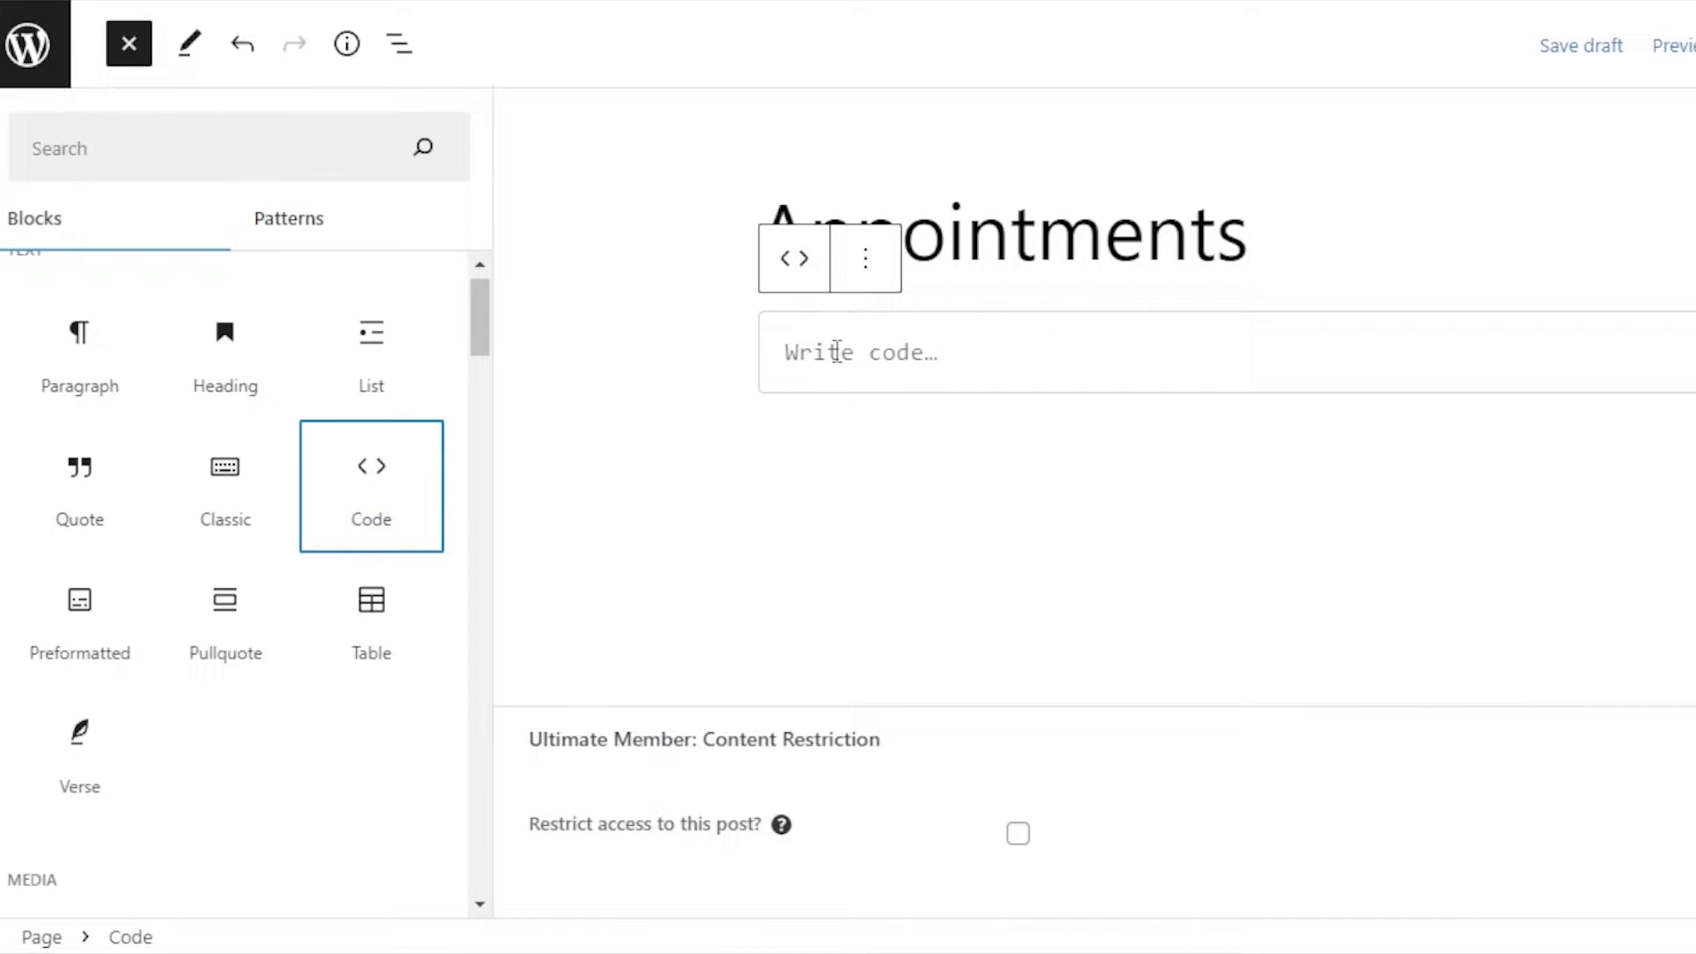
Step: Paste the copied Calendly inline embed code into the Code block
click(834, 351)
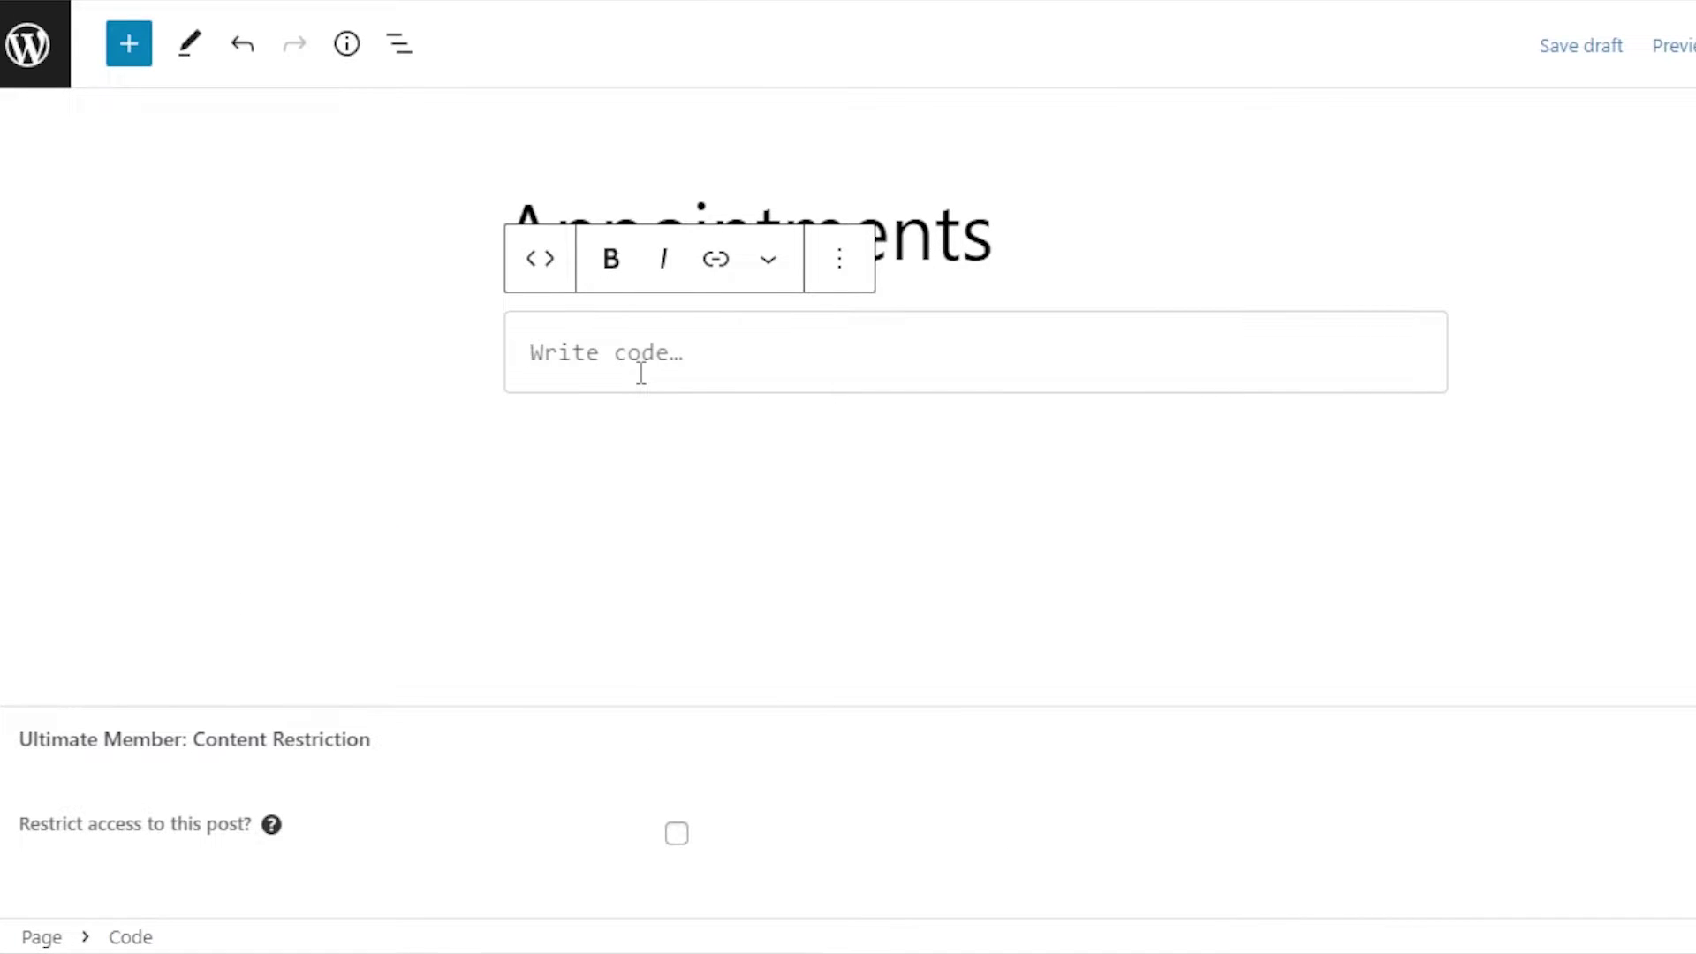
right_click(598, 354)
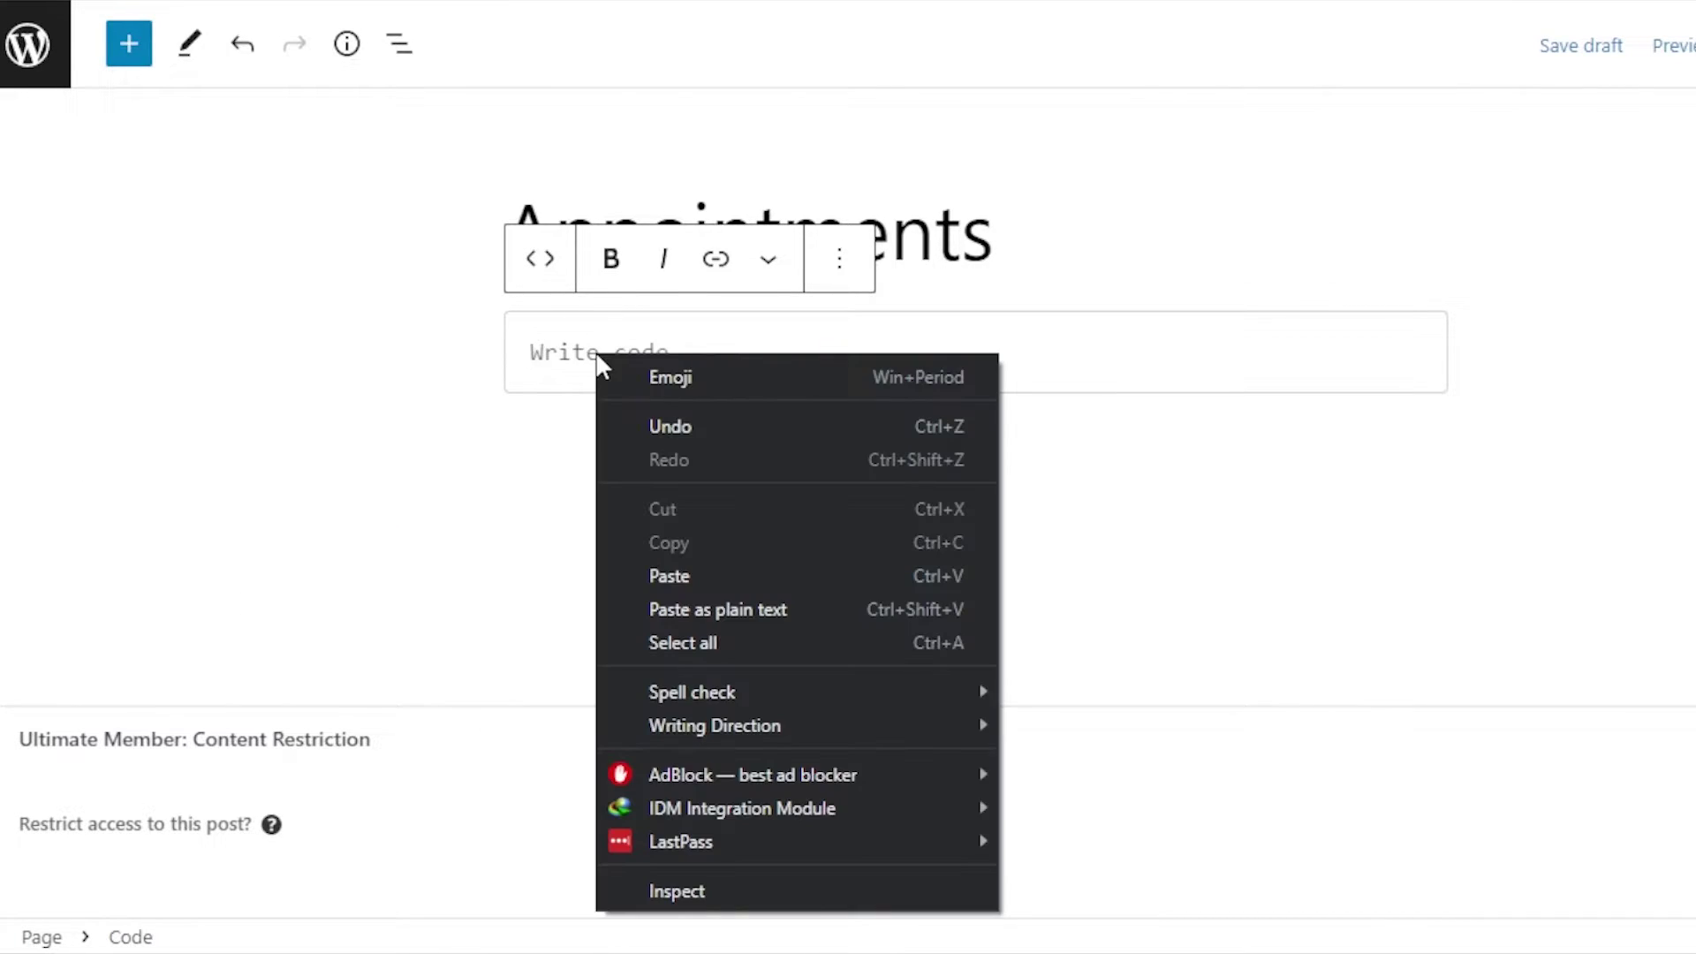
click(692, 576)
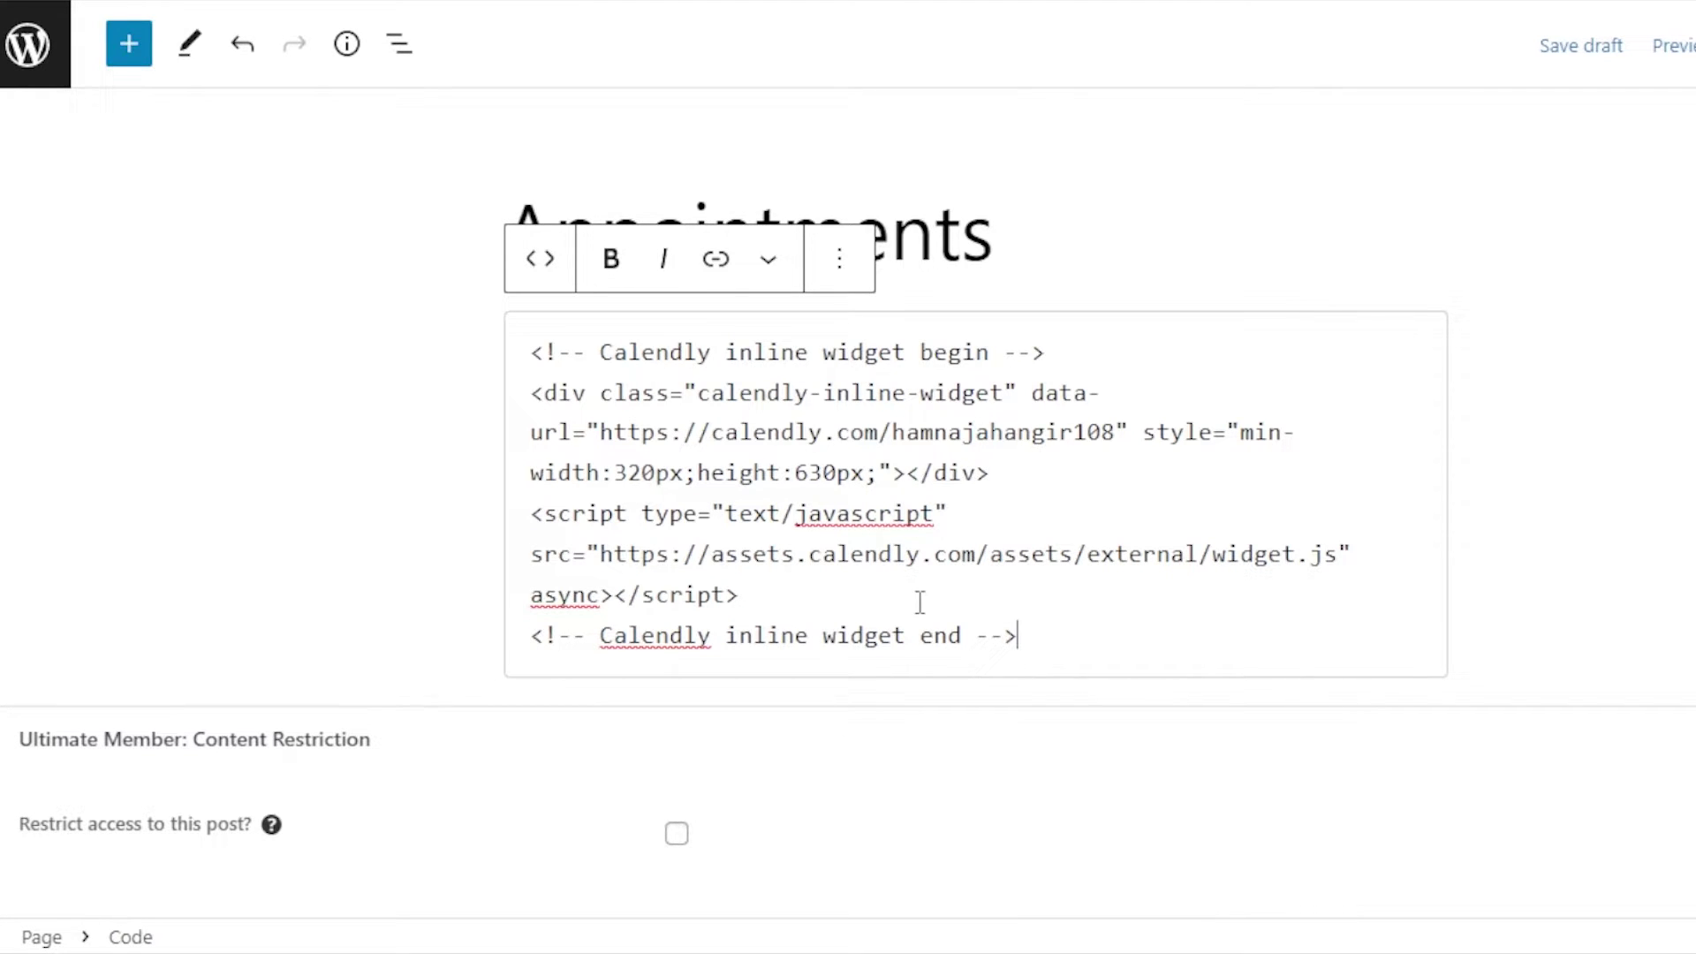
key(Return)
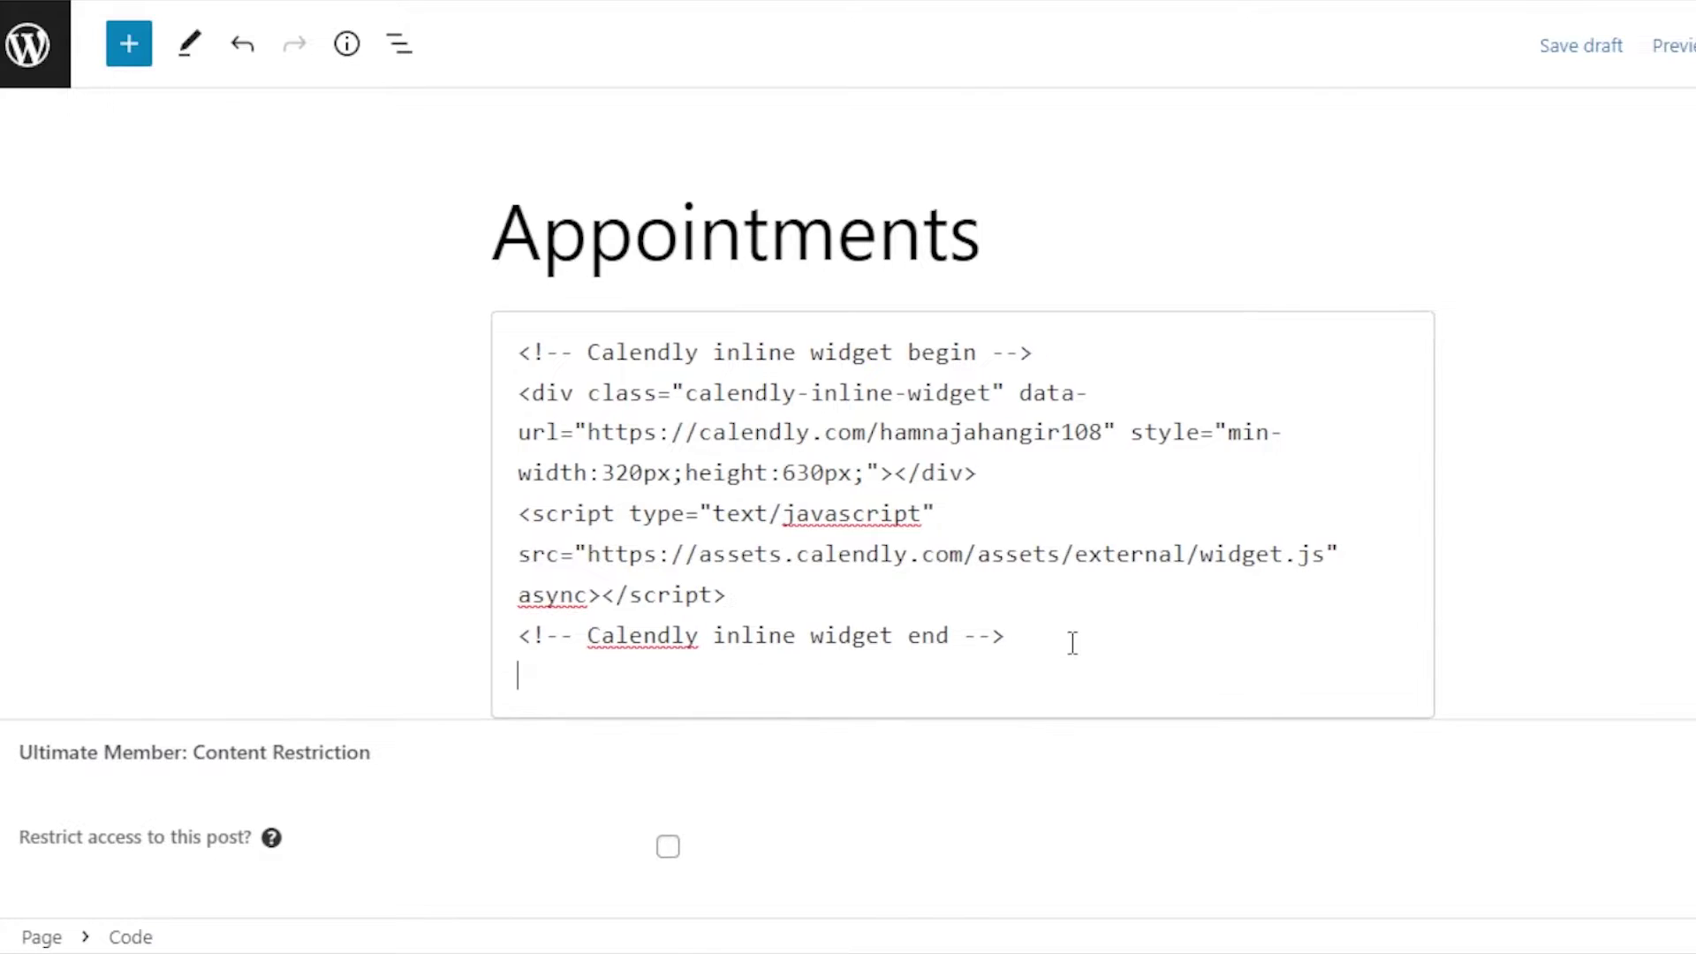
key(BackSpace)
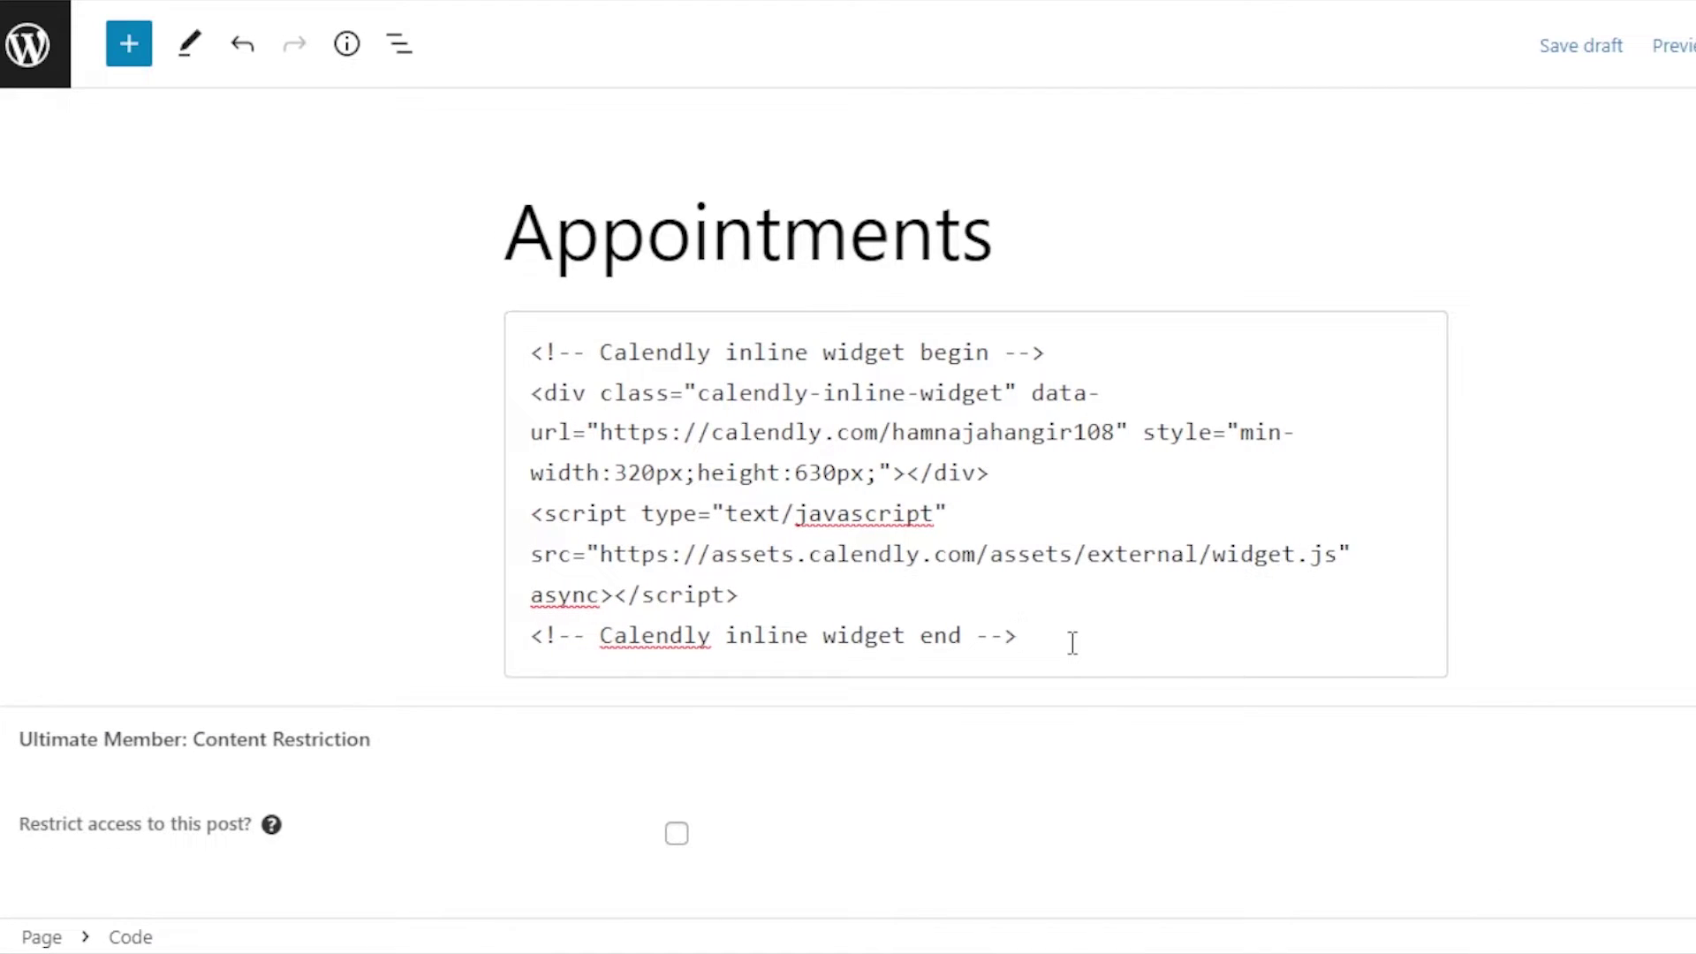
click(1498, 326)
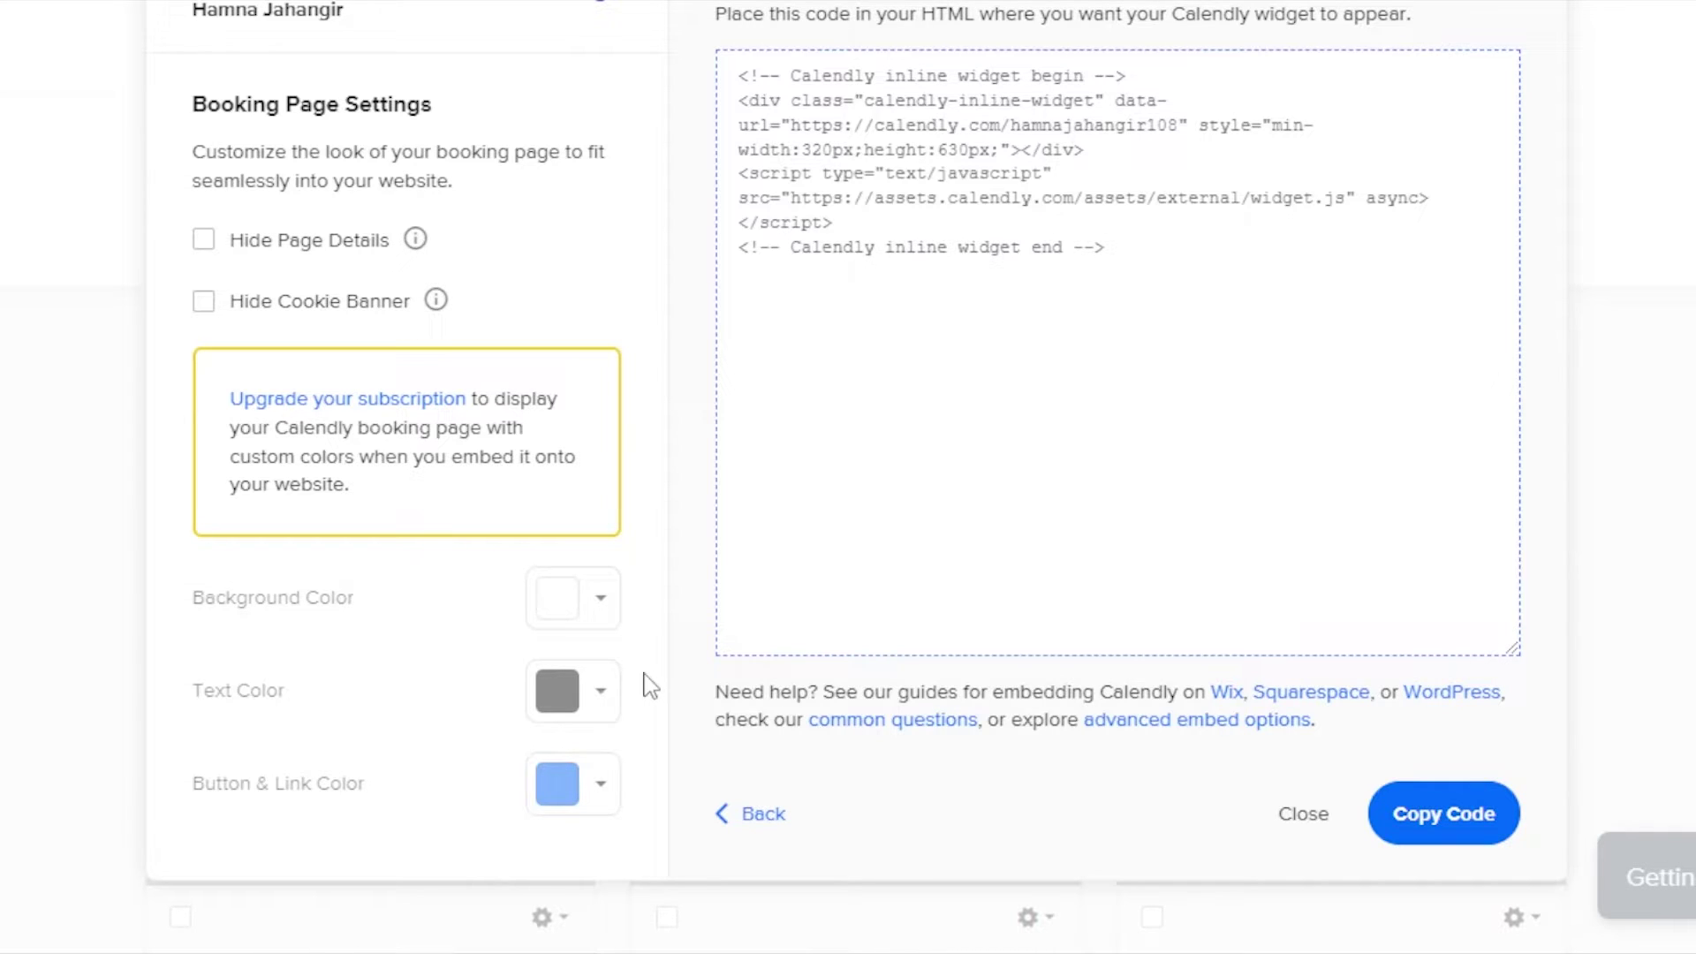
scroll(883, 283, up, 2)
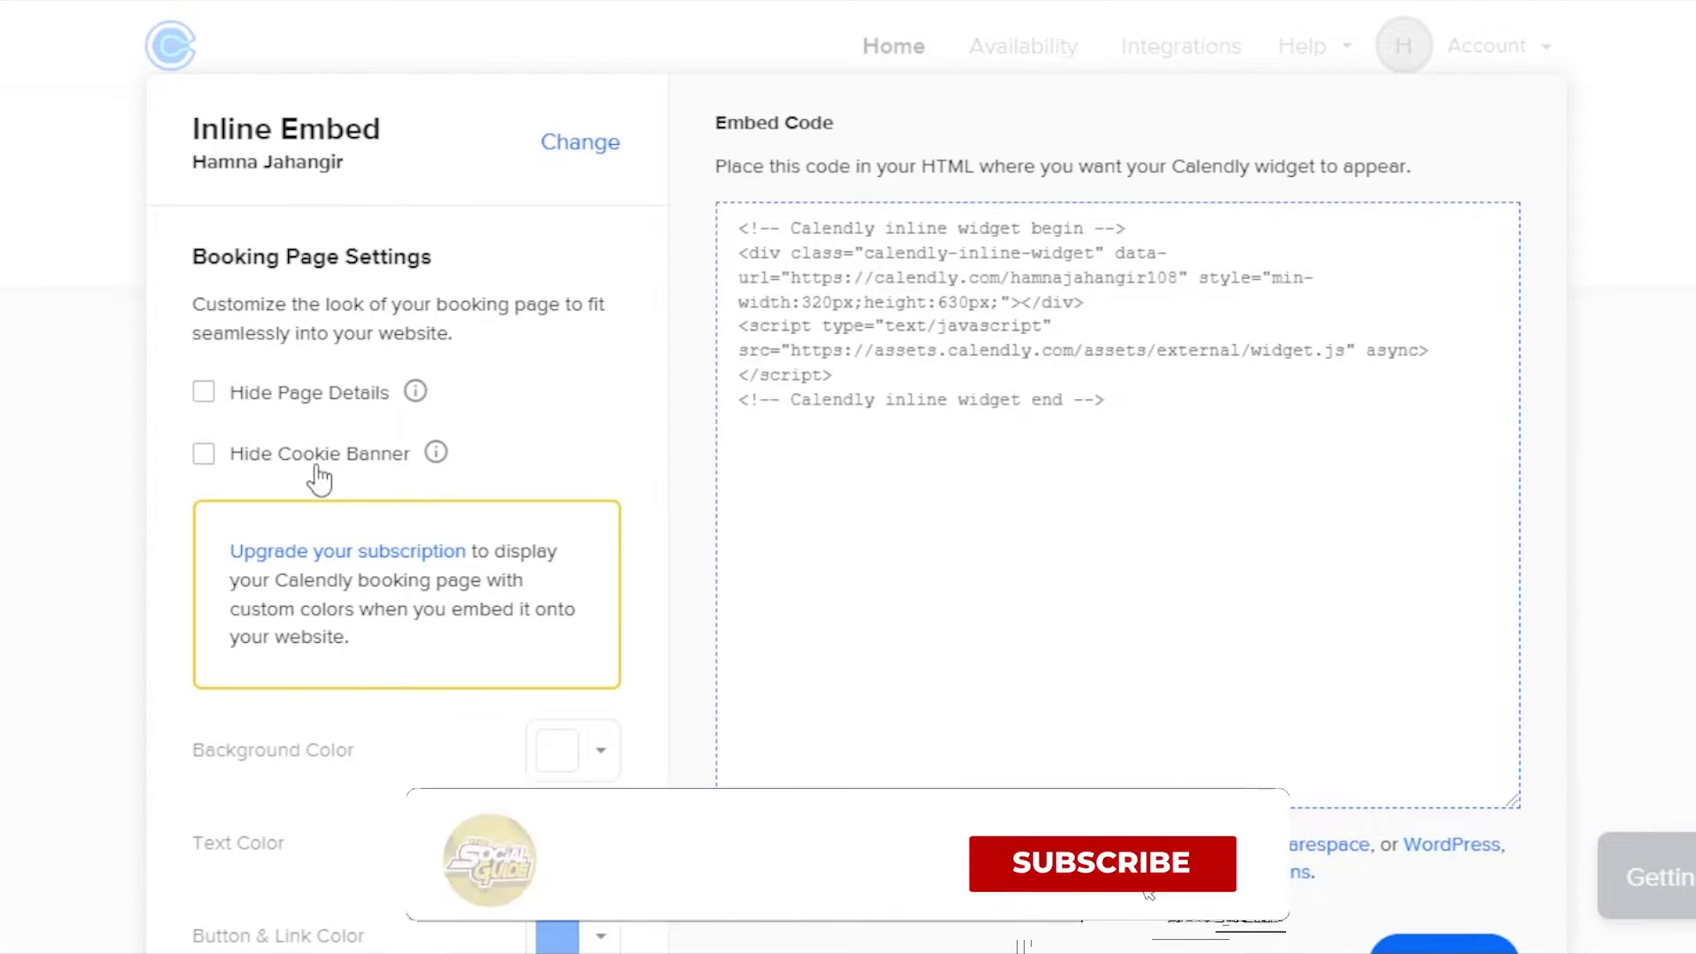
scroll(319, 479, down, 2)
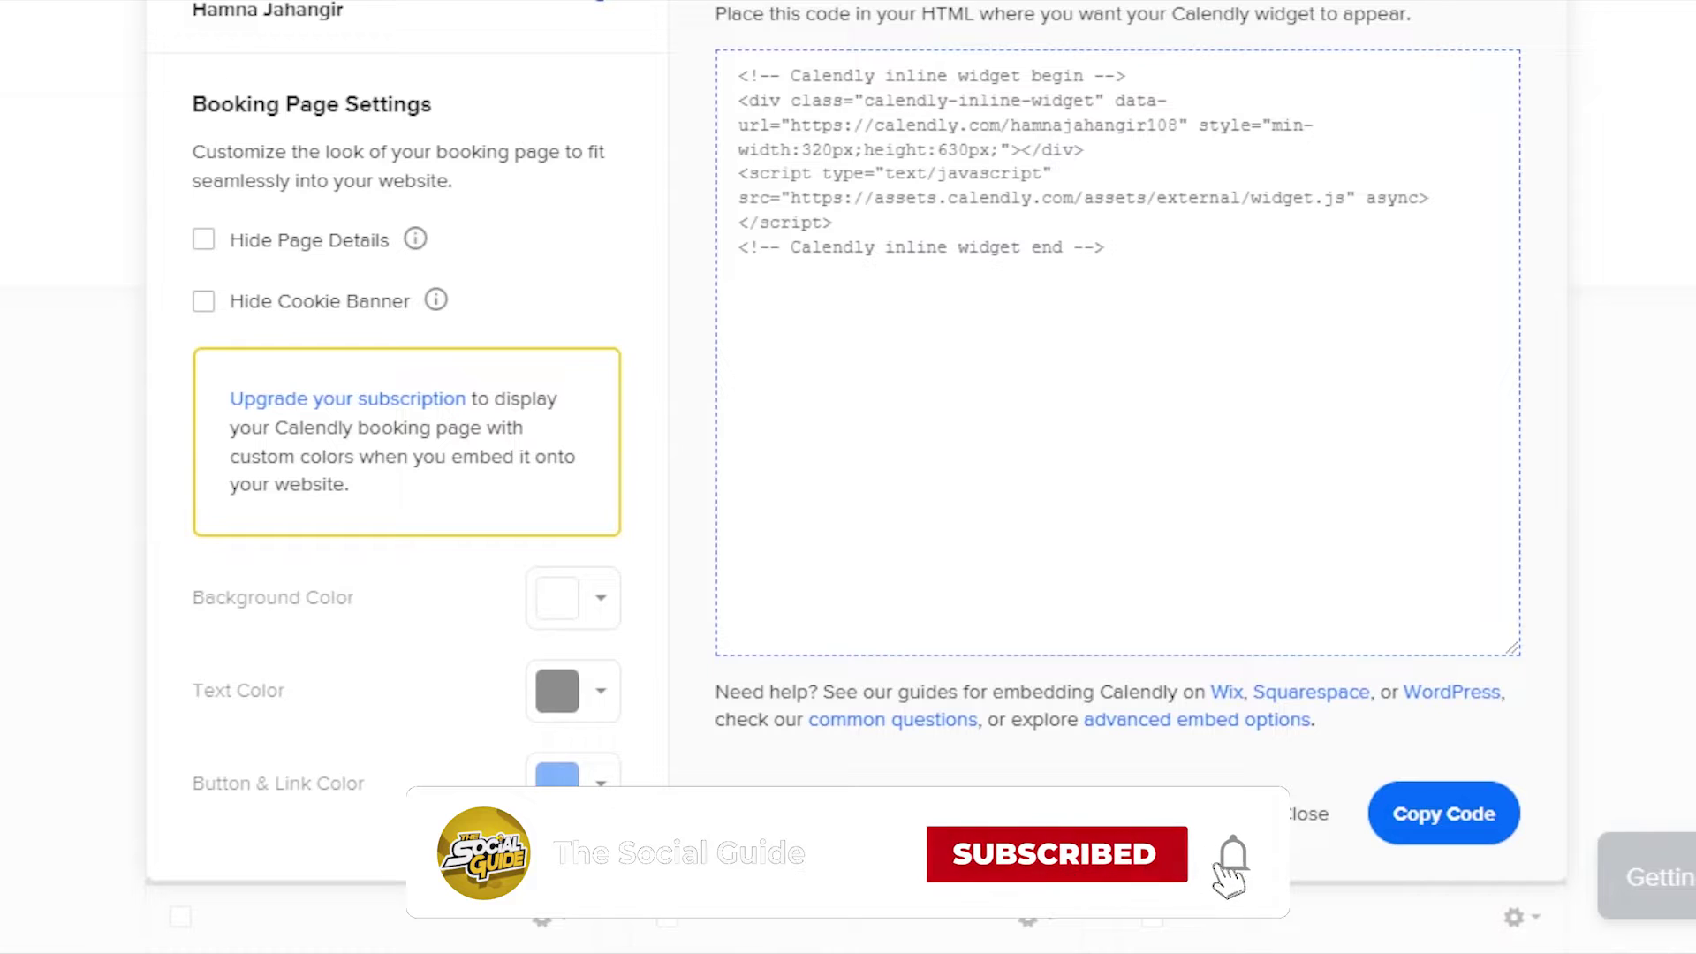
scroll(1271, 325, up, 2)
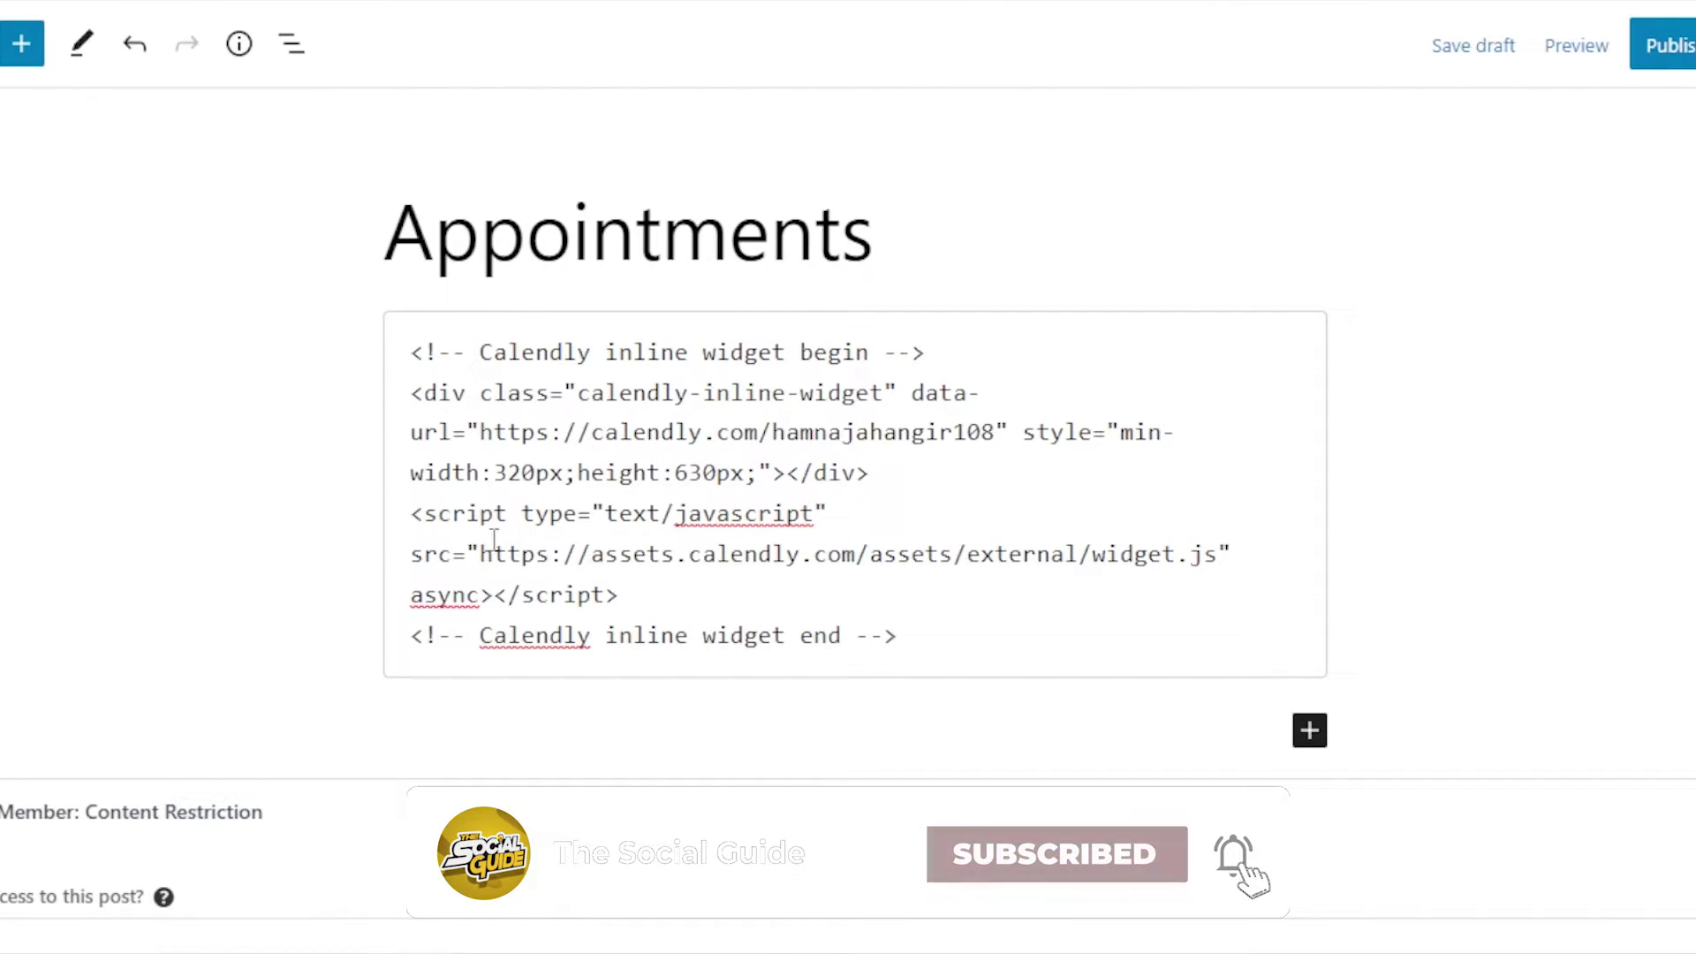
Step: Publish the Appointments page via the pre-publish panel, then close the block options list
click(1651, 53)
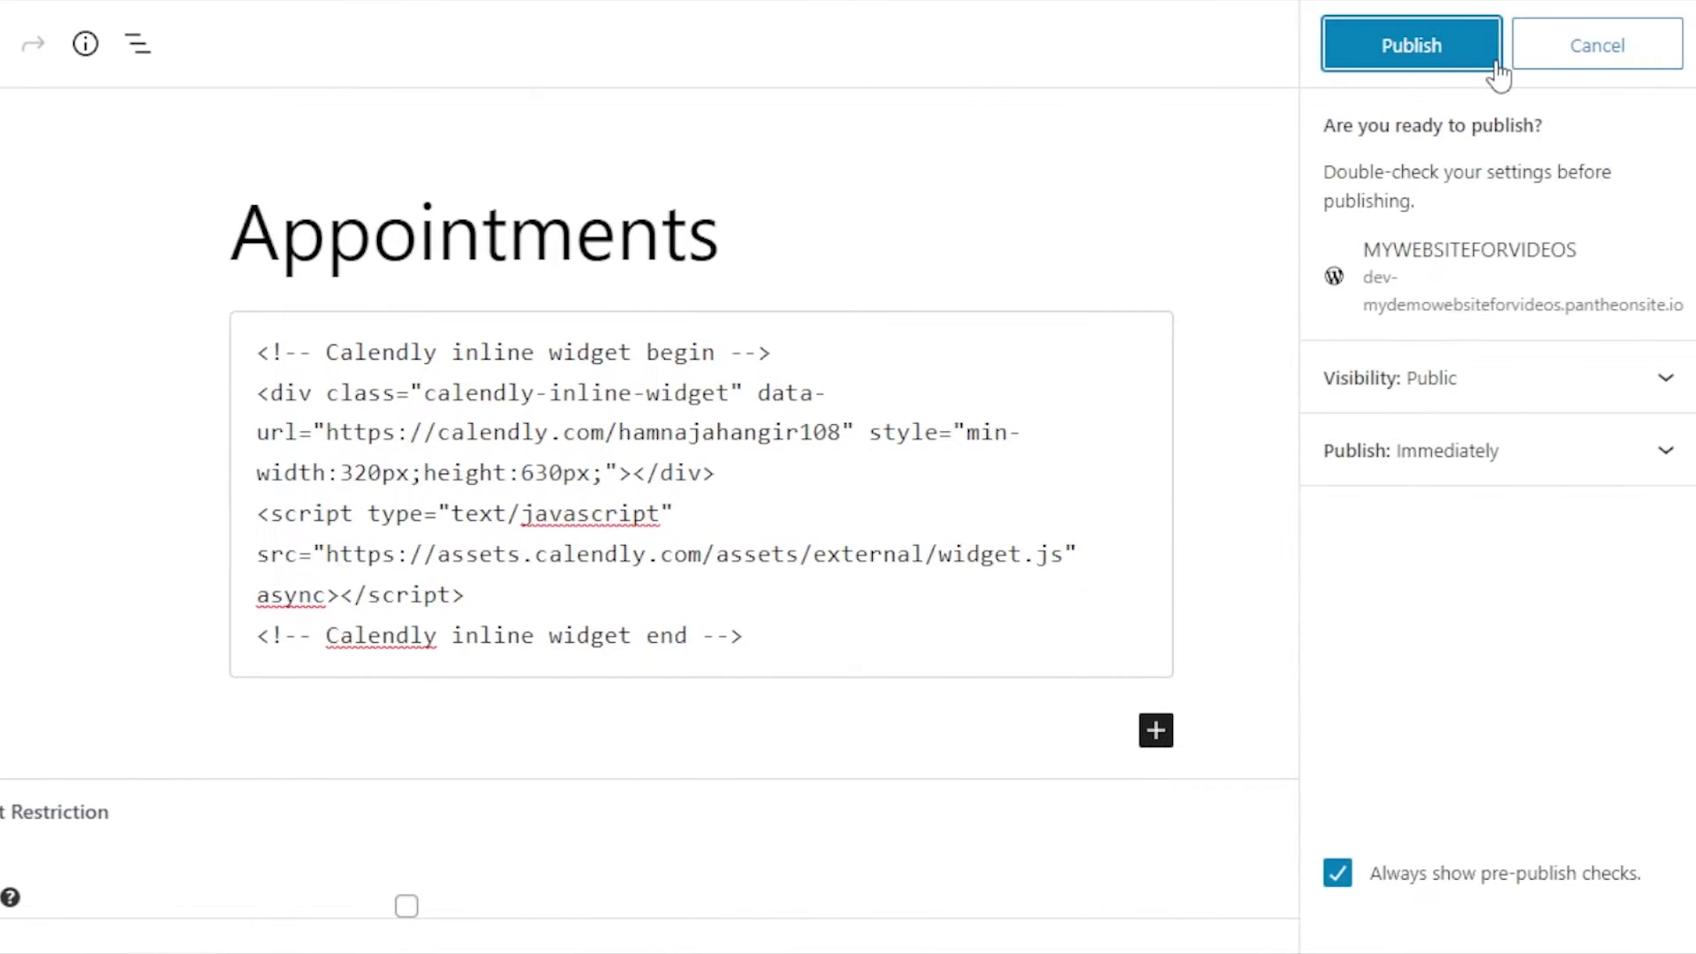
click(1496, 65)
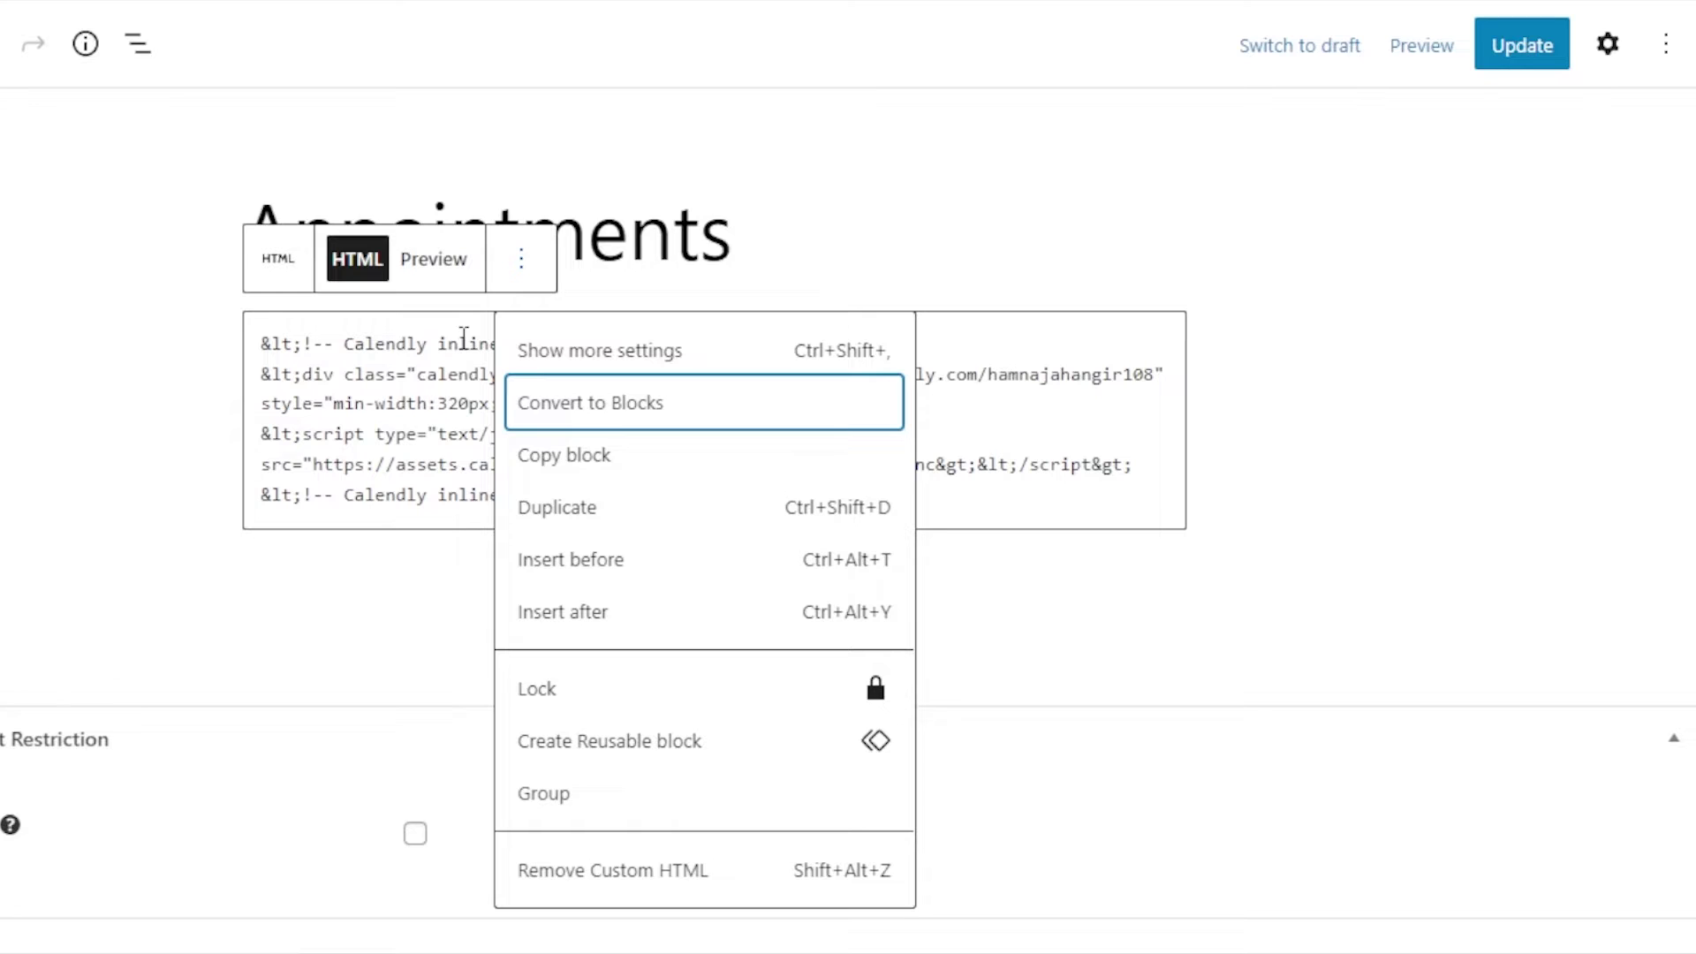
click(1128, 724)
click(1083, 687)
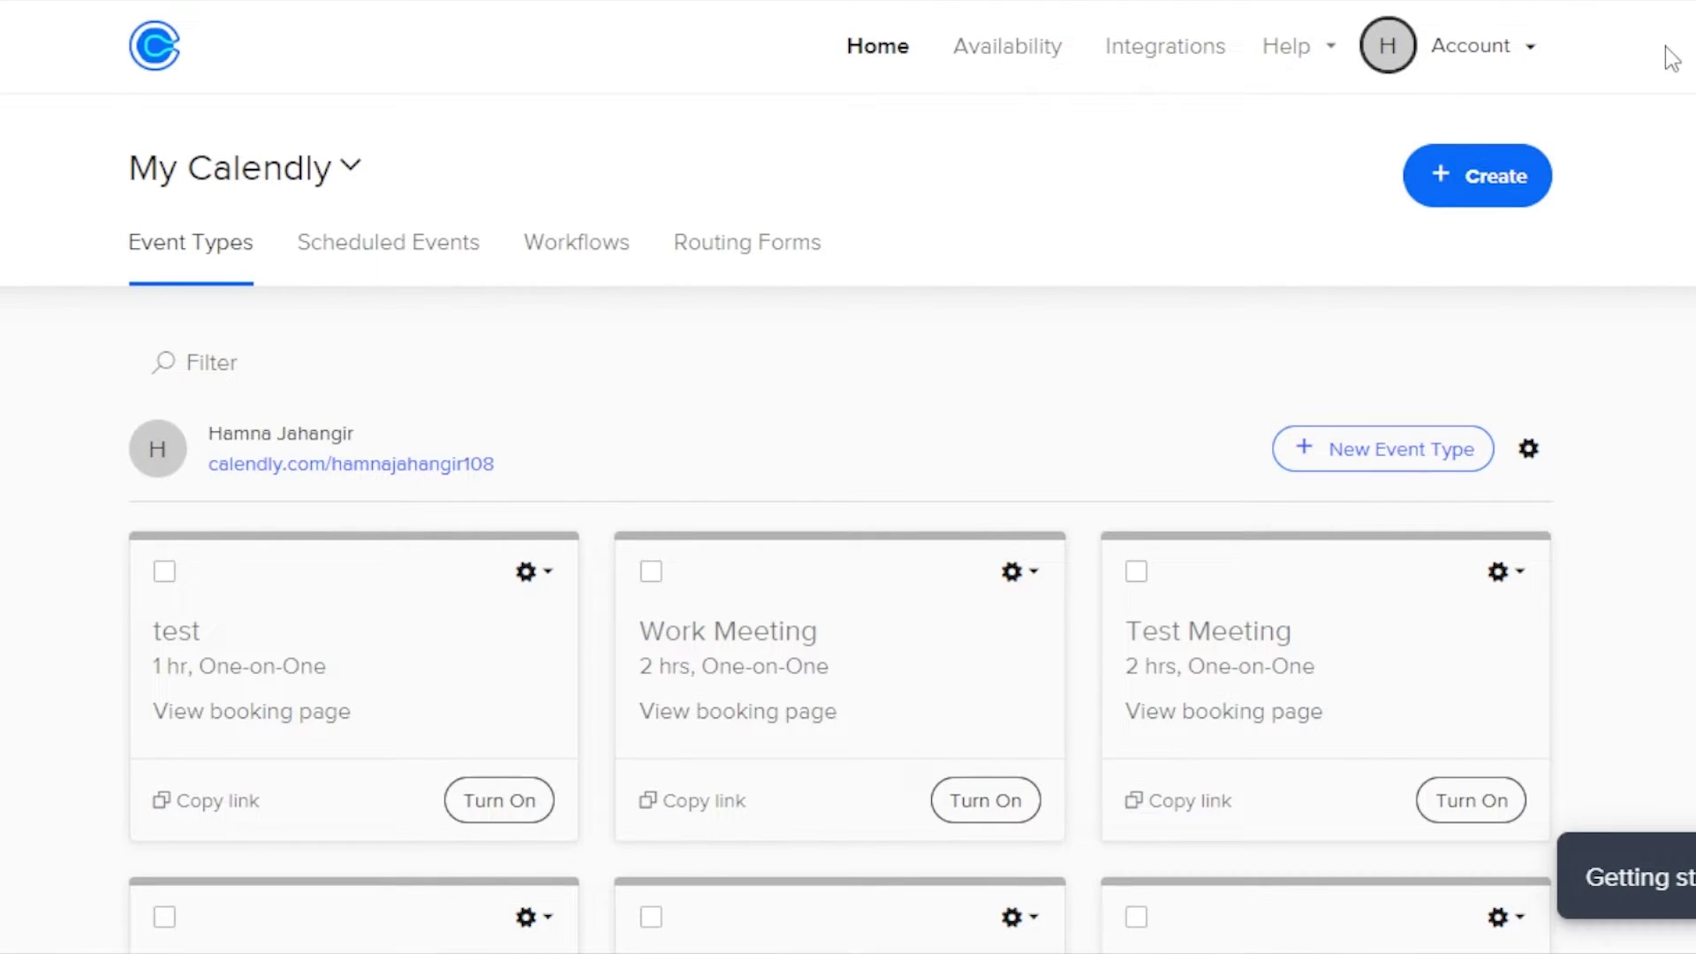
Step: Look through the Create menu, Scheduled Events and Workflows before opening Availability
click(1492, 187)
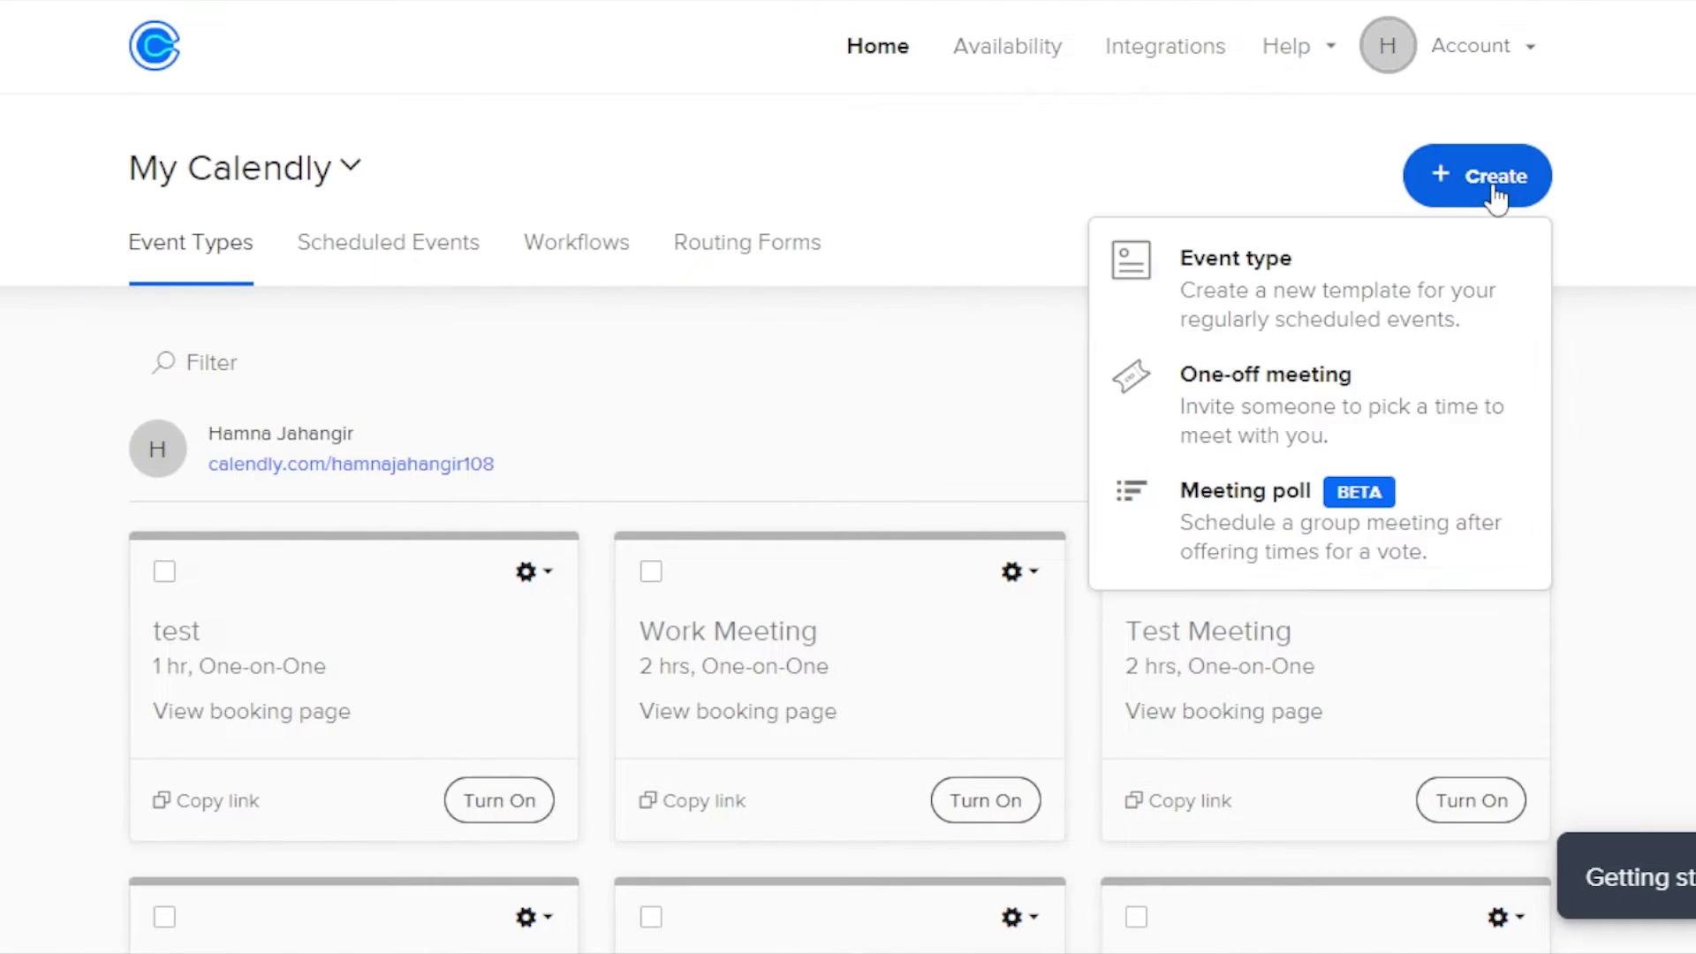
click(668, 306)
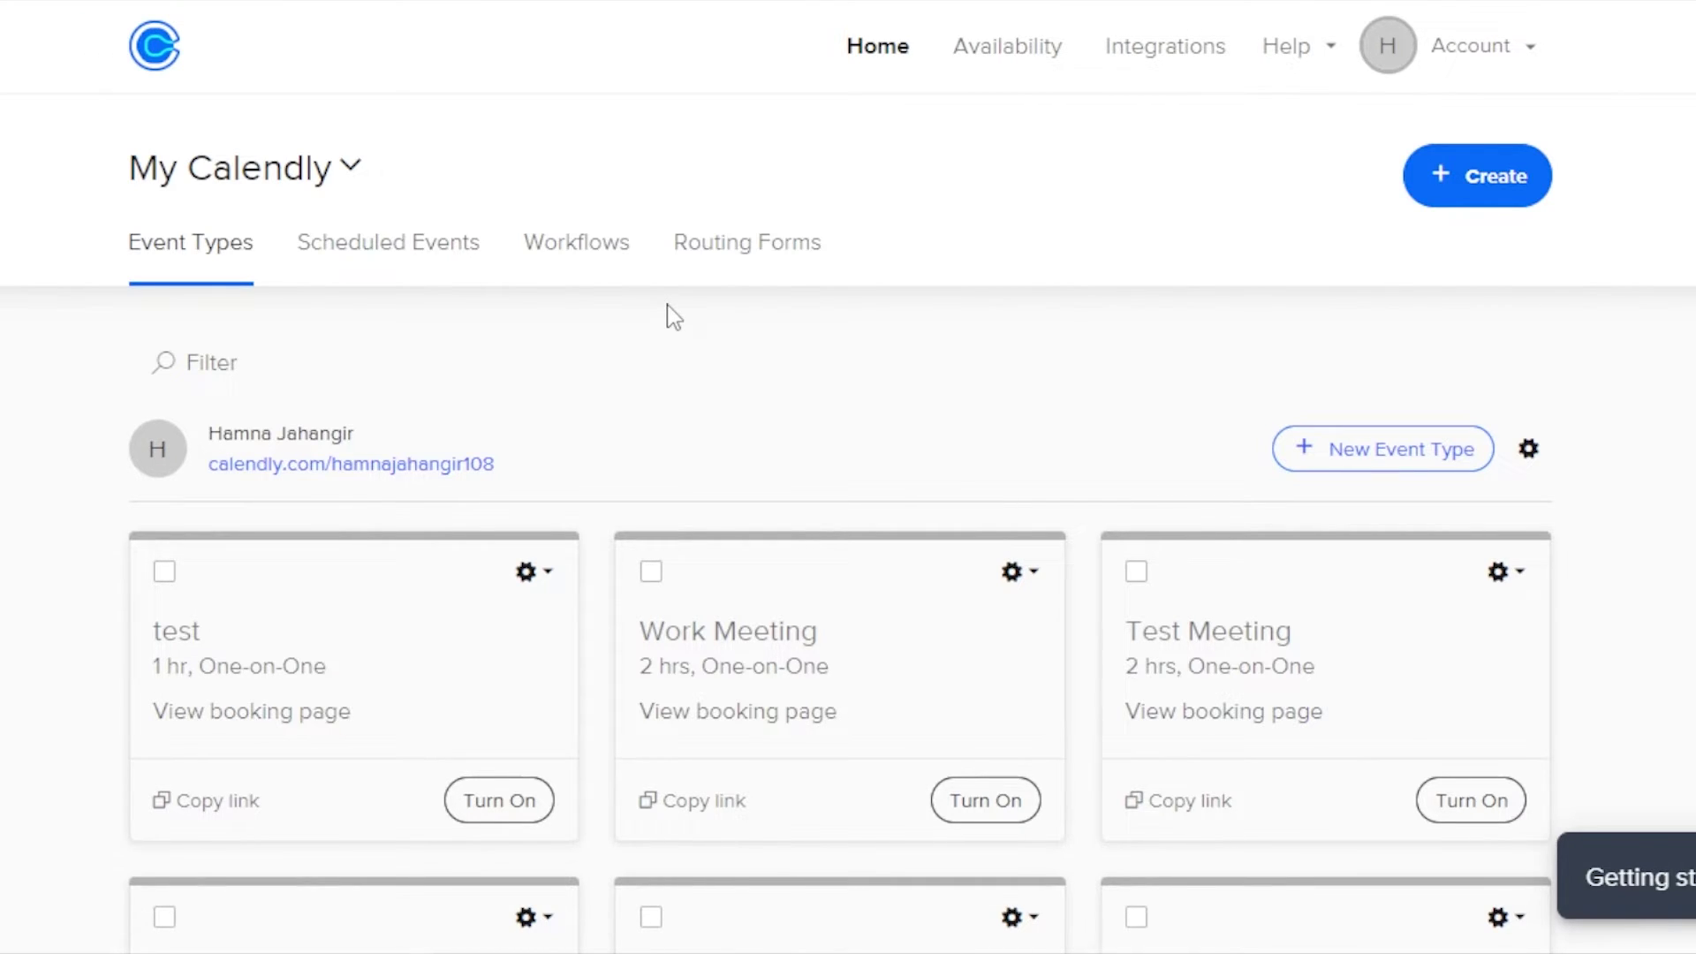
click(406, 255)
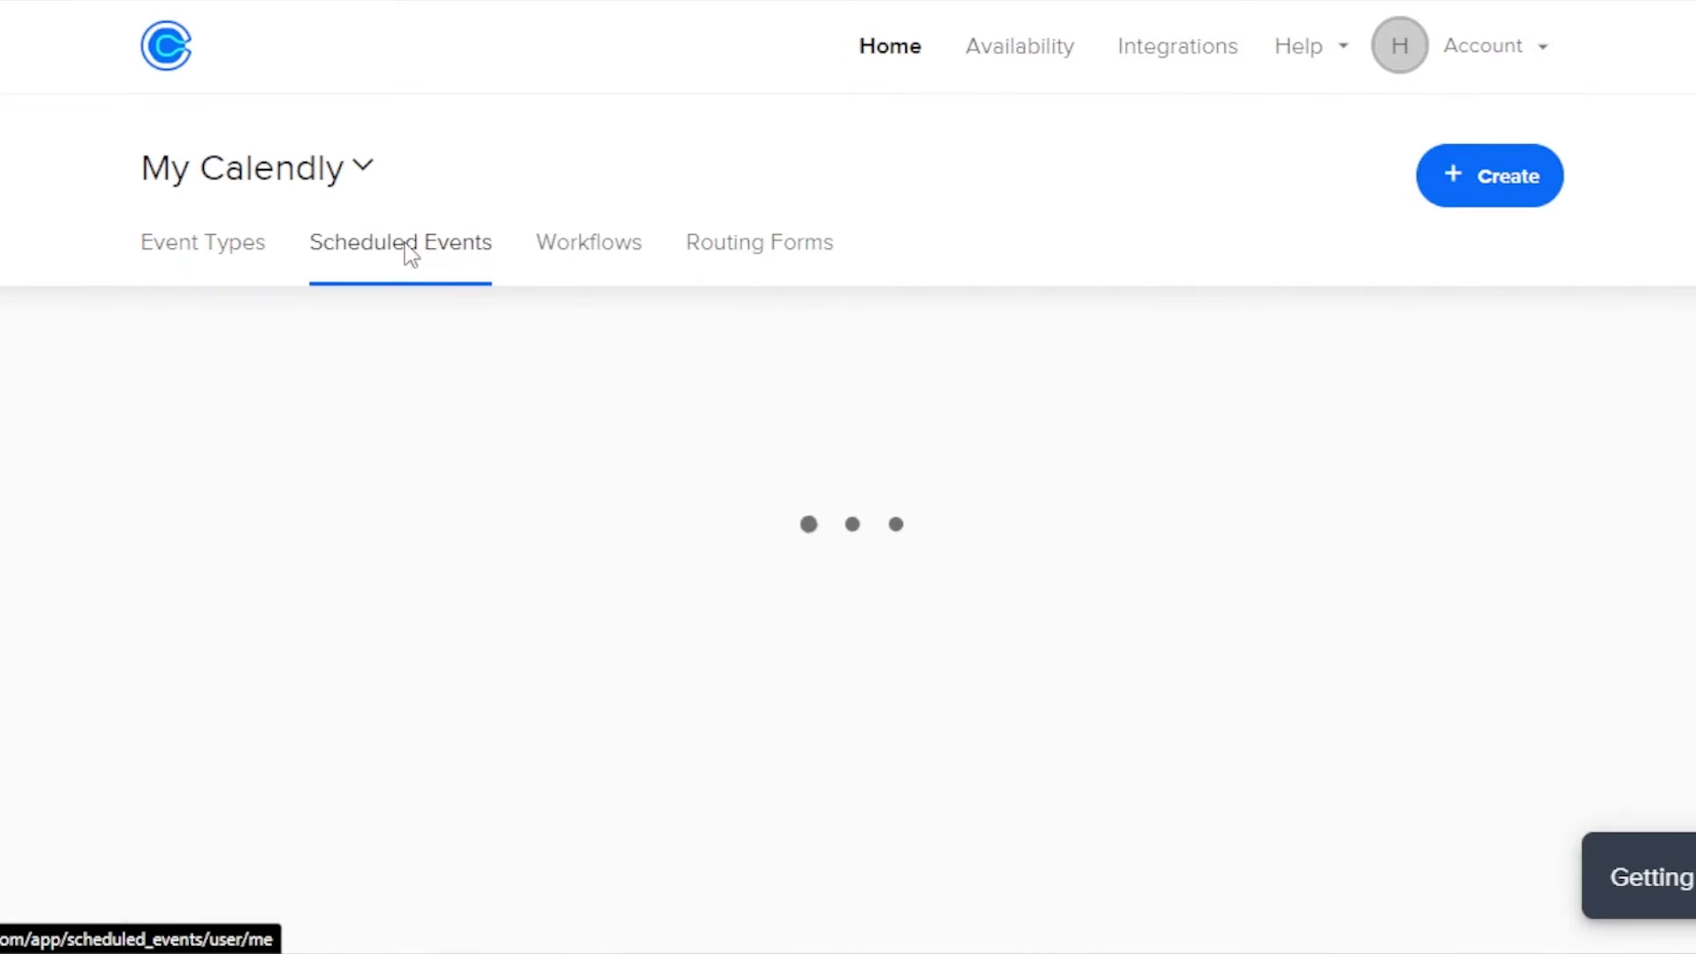
click(593, 260)
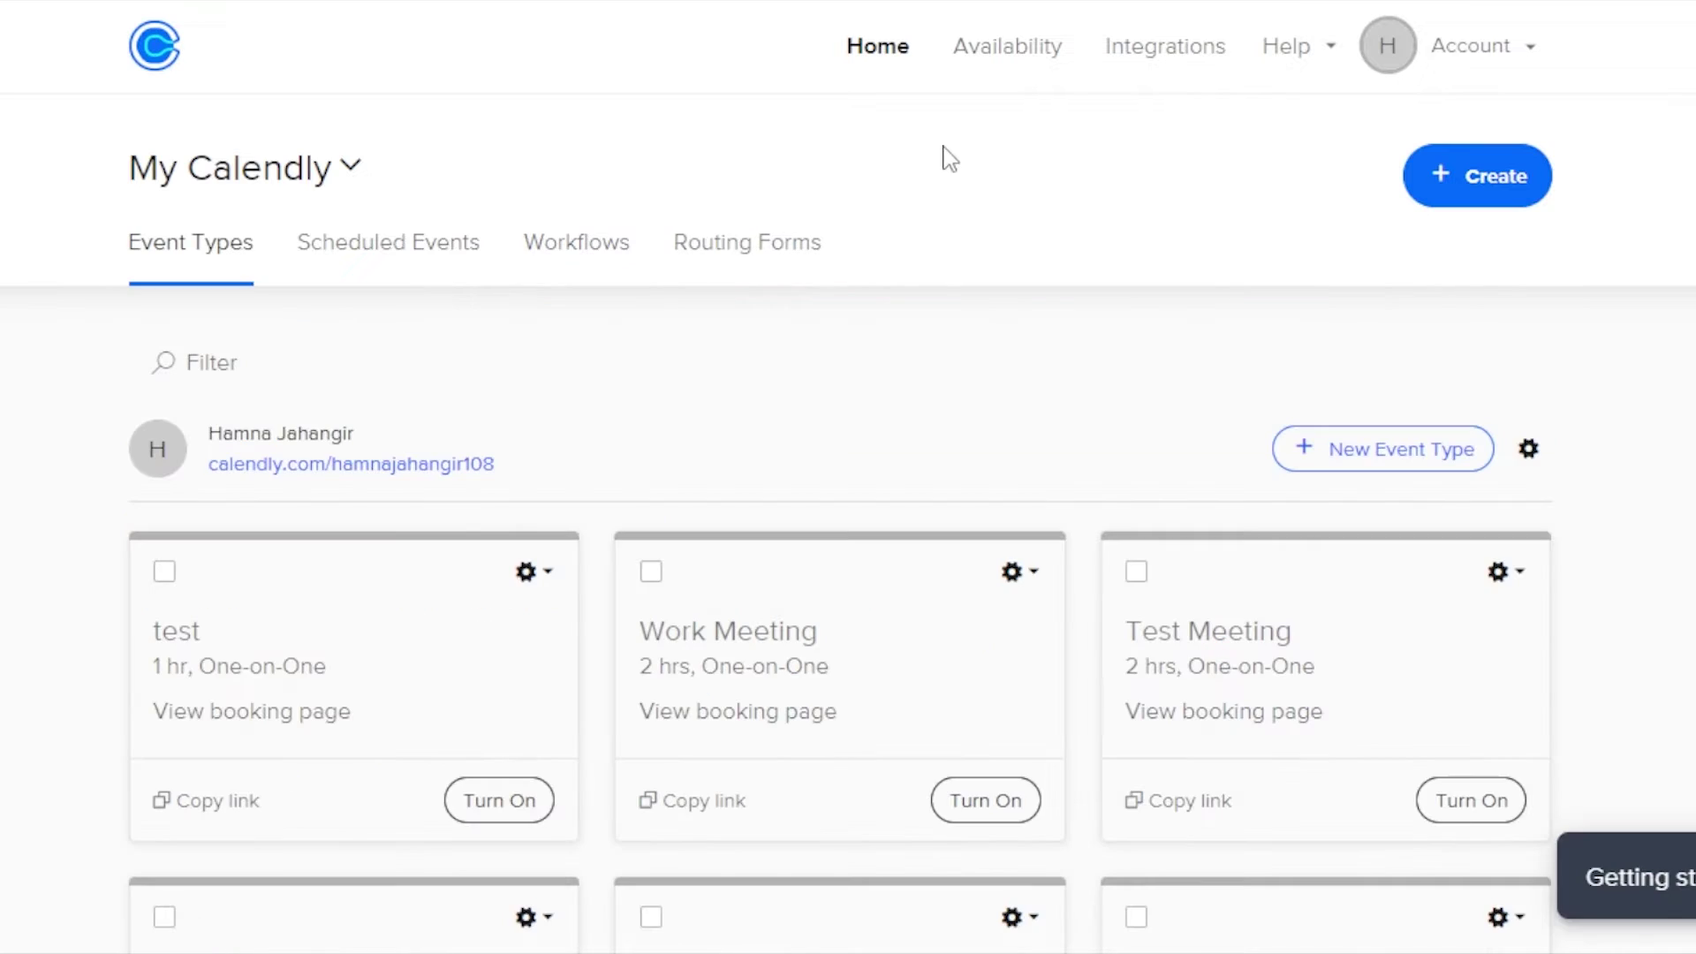
click(994, 53)
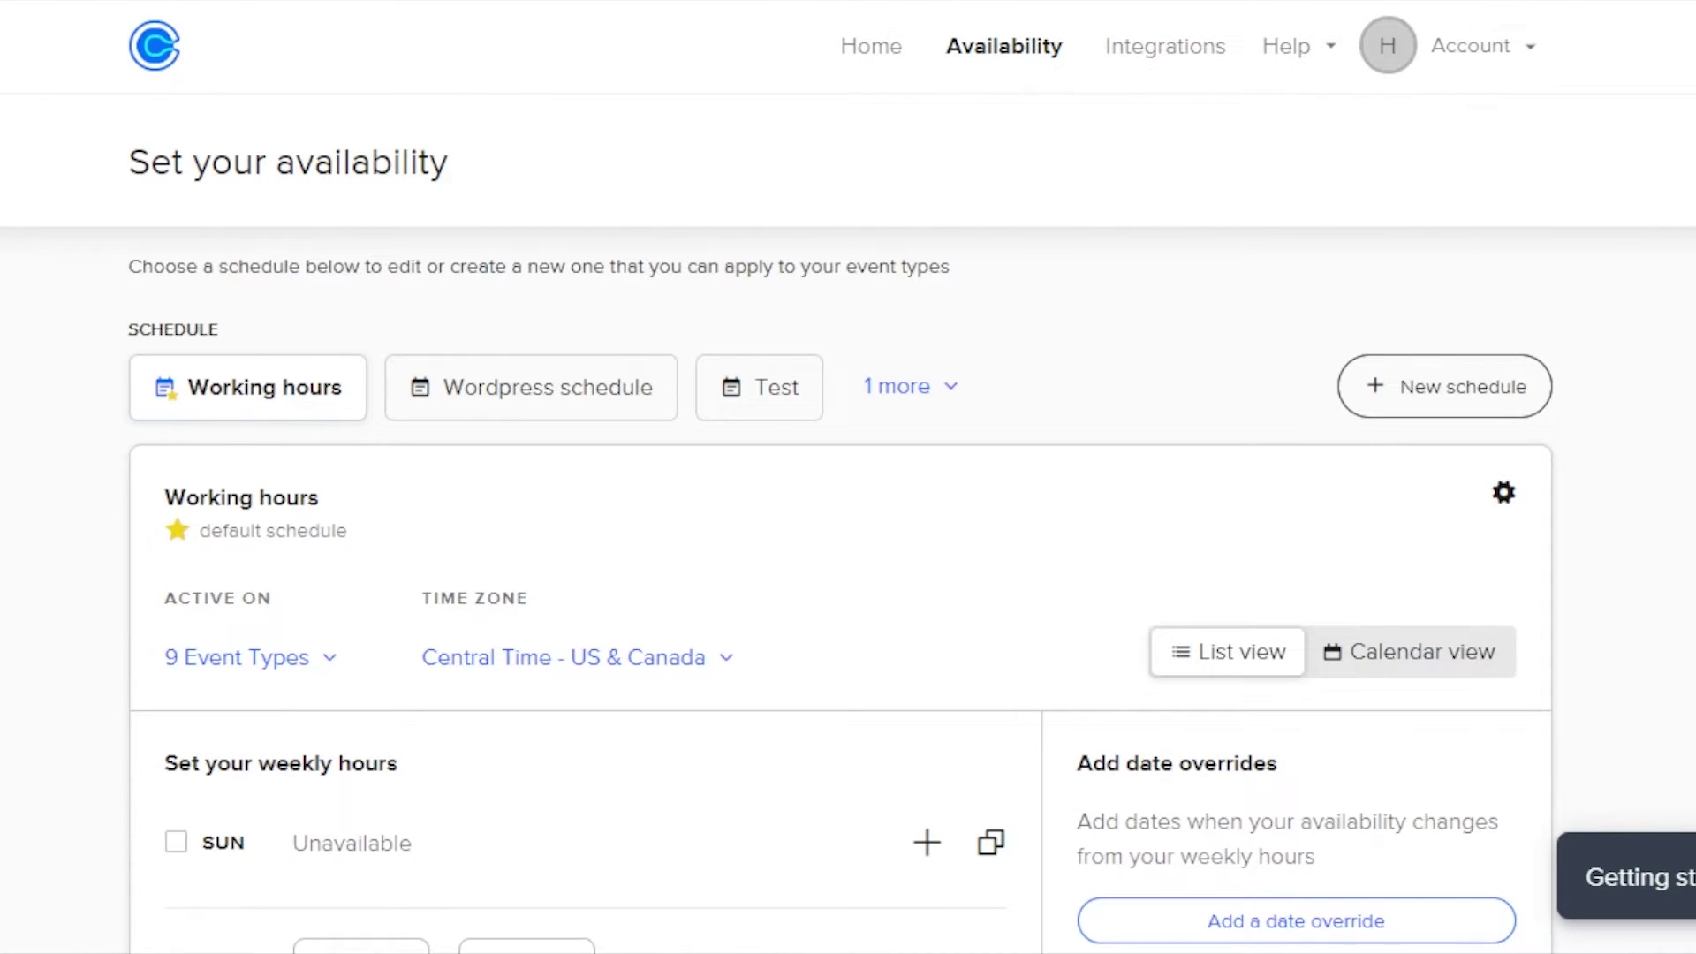
Step: Add a new availability schedule called 'Appointments' via New schedule
scroll(847, 477, down, 9)
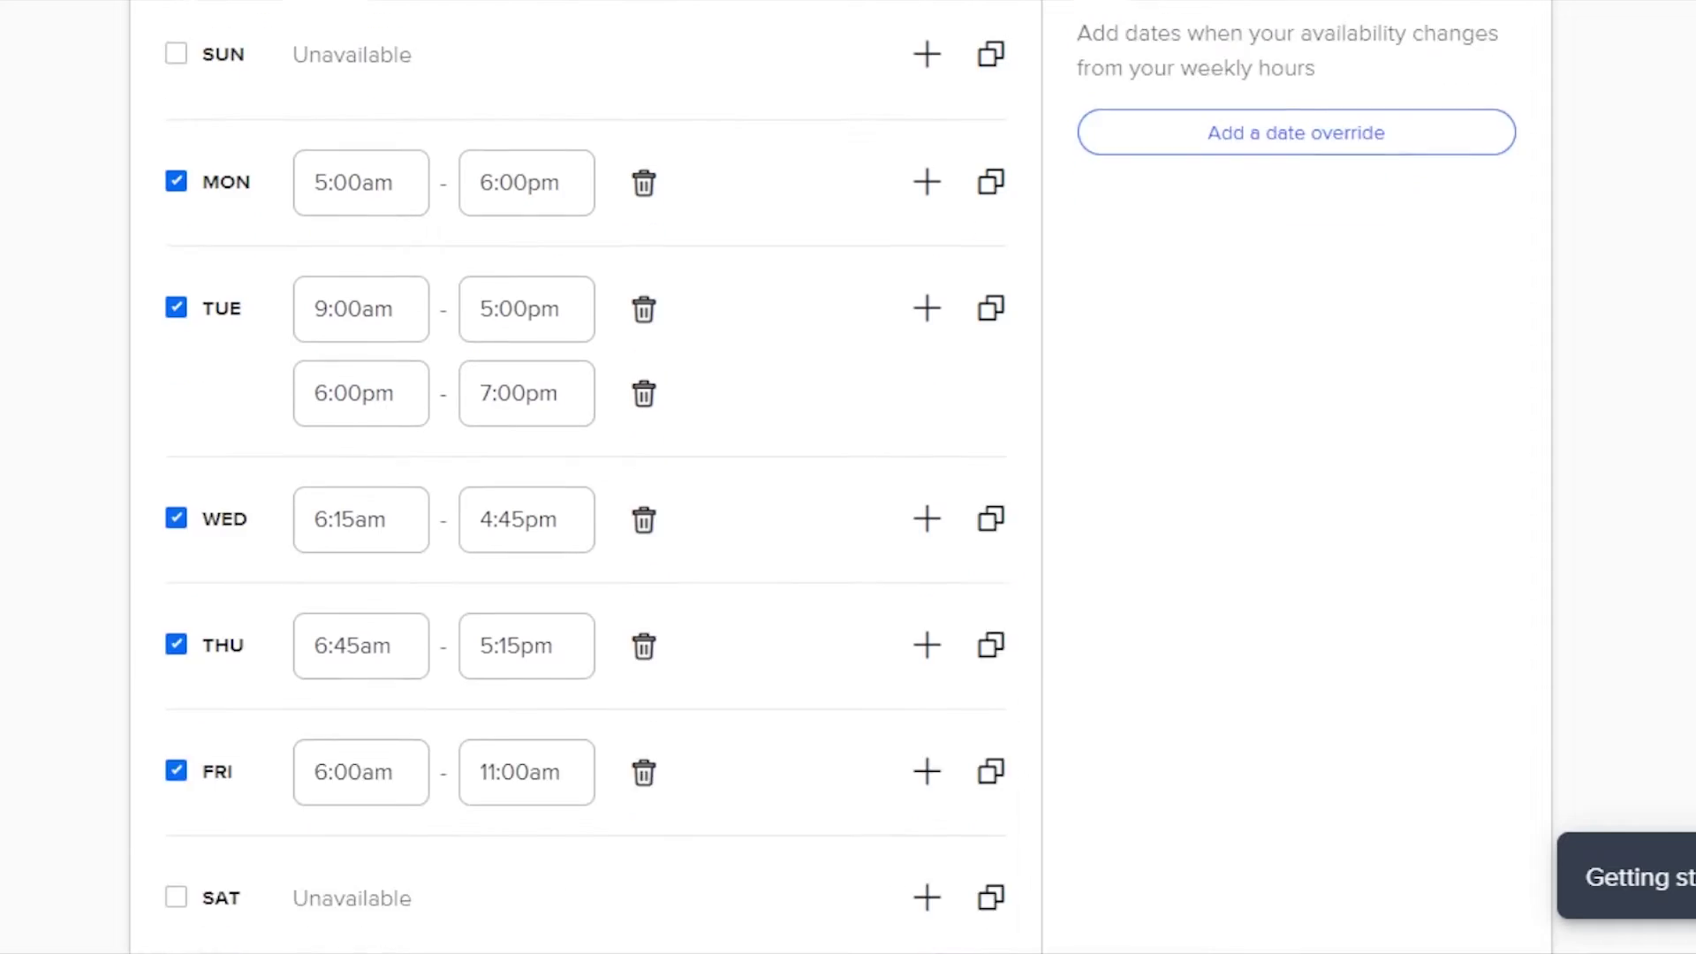
scroll(848, 477, down, 1)
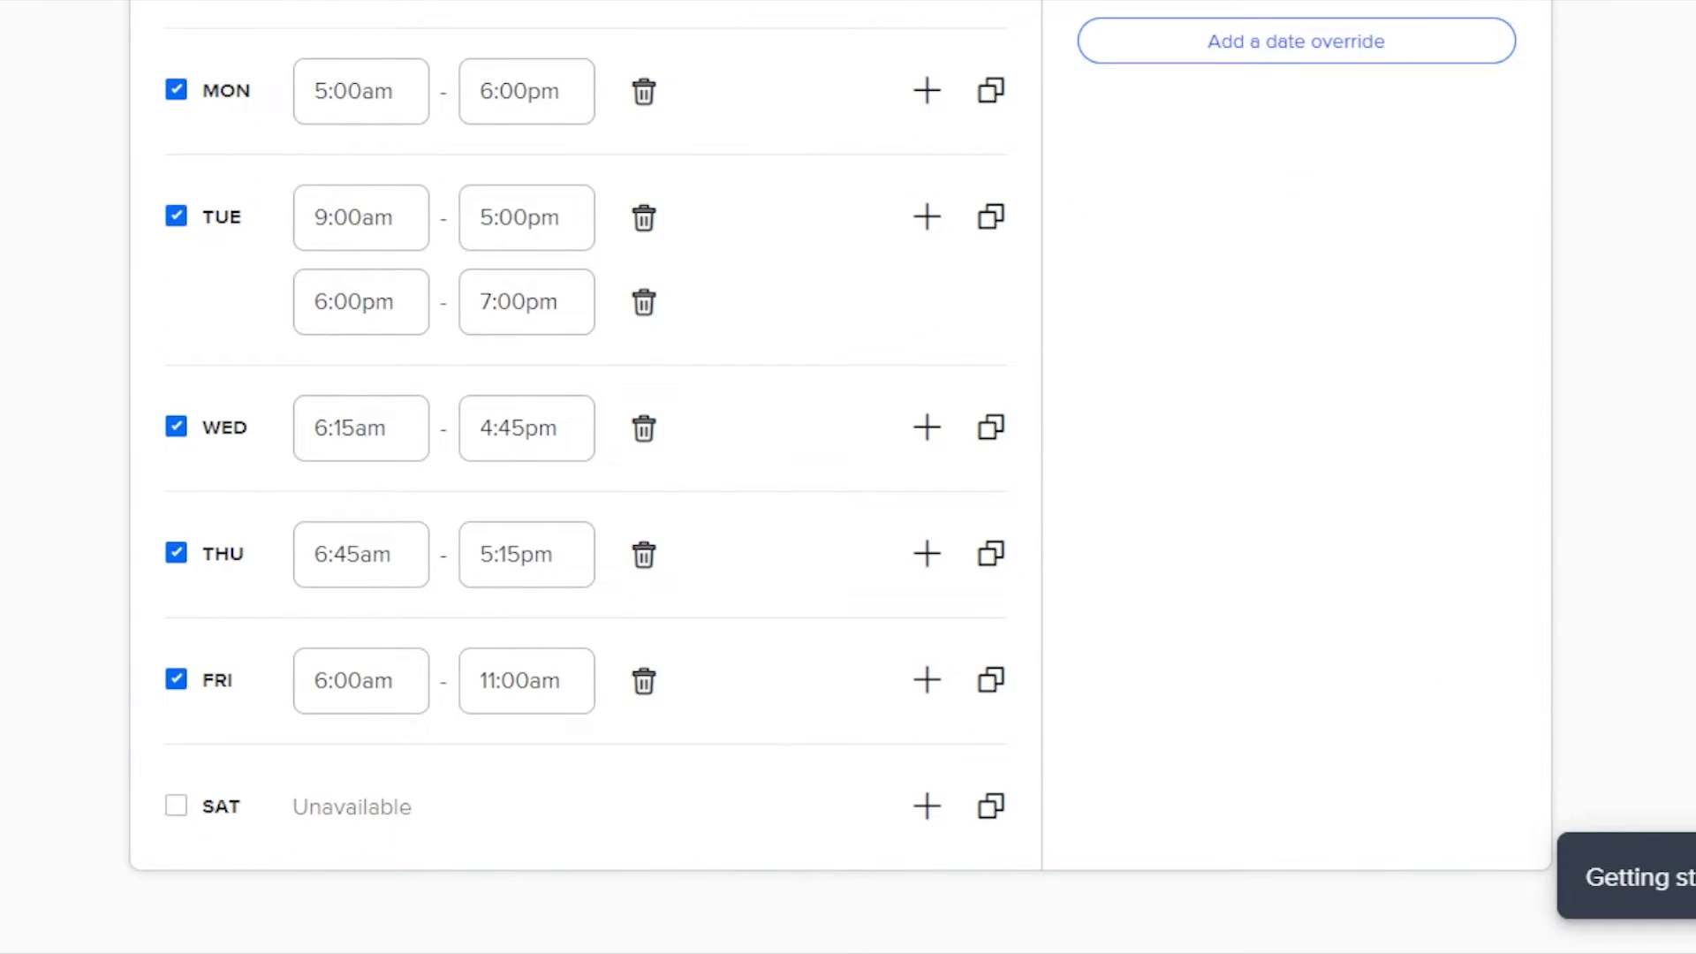
scroll(847, 477, up, 10)
scroll(848, 477, up, 1)
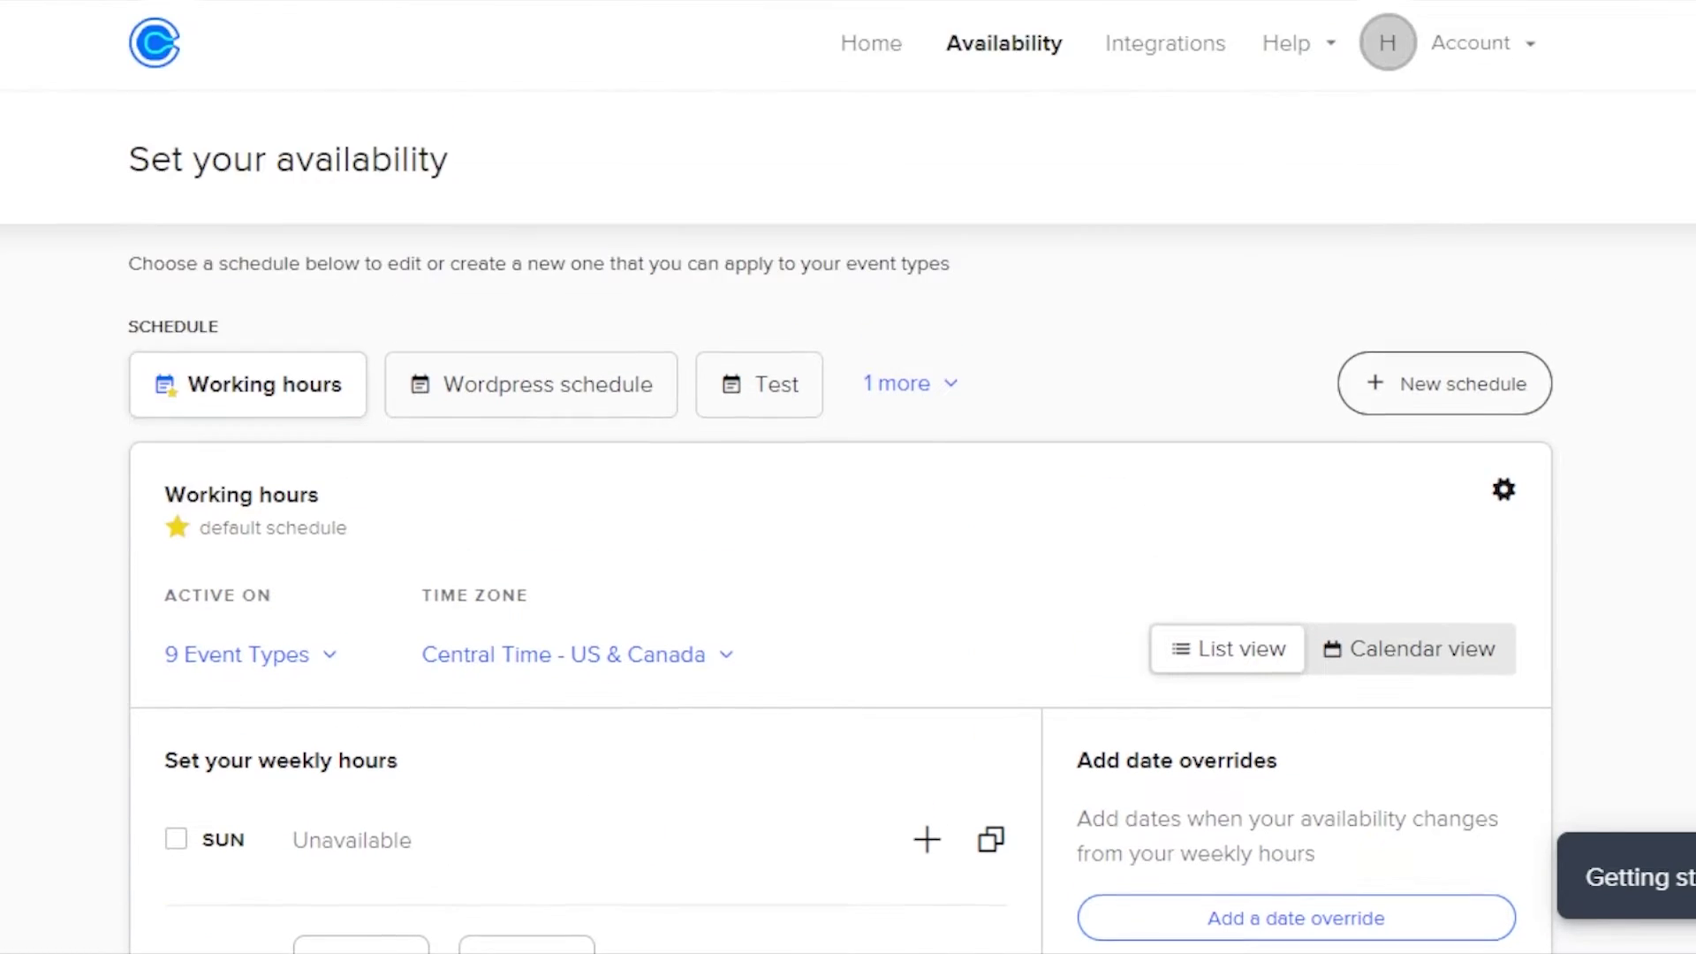
click(1448, 388)
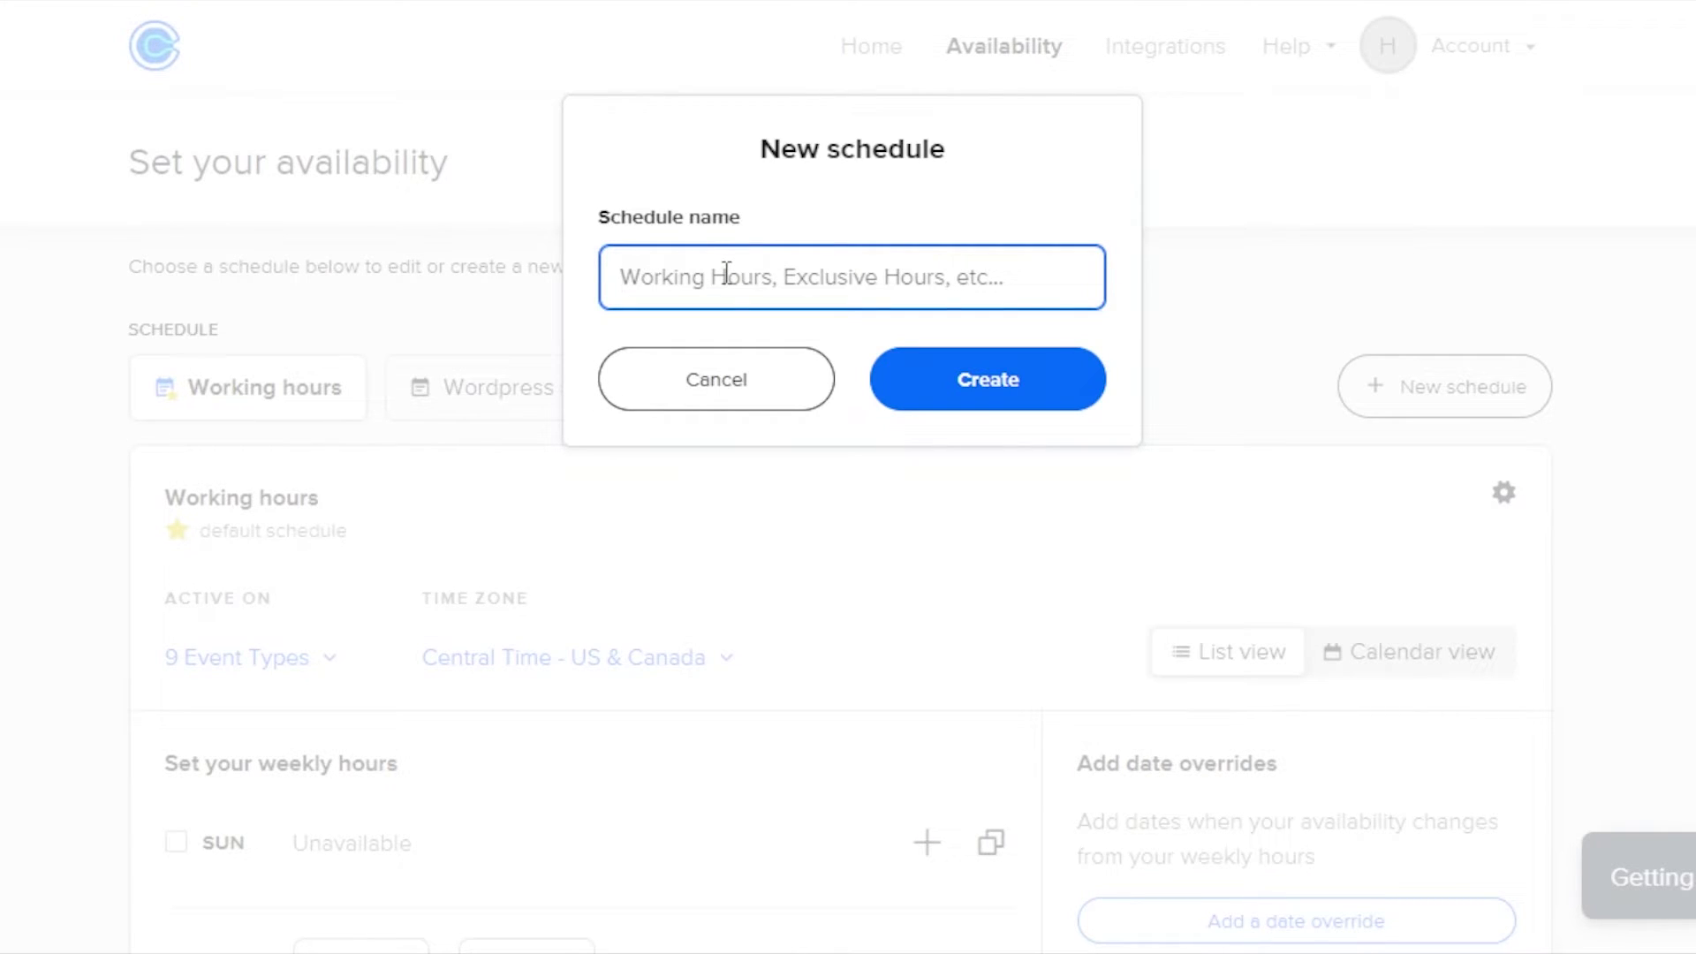
text(Appointments)
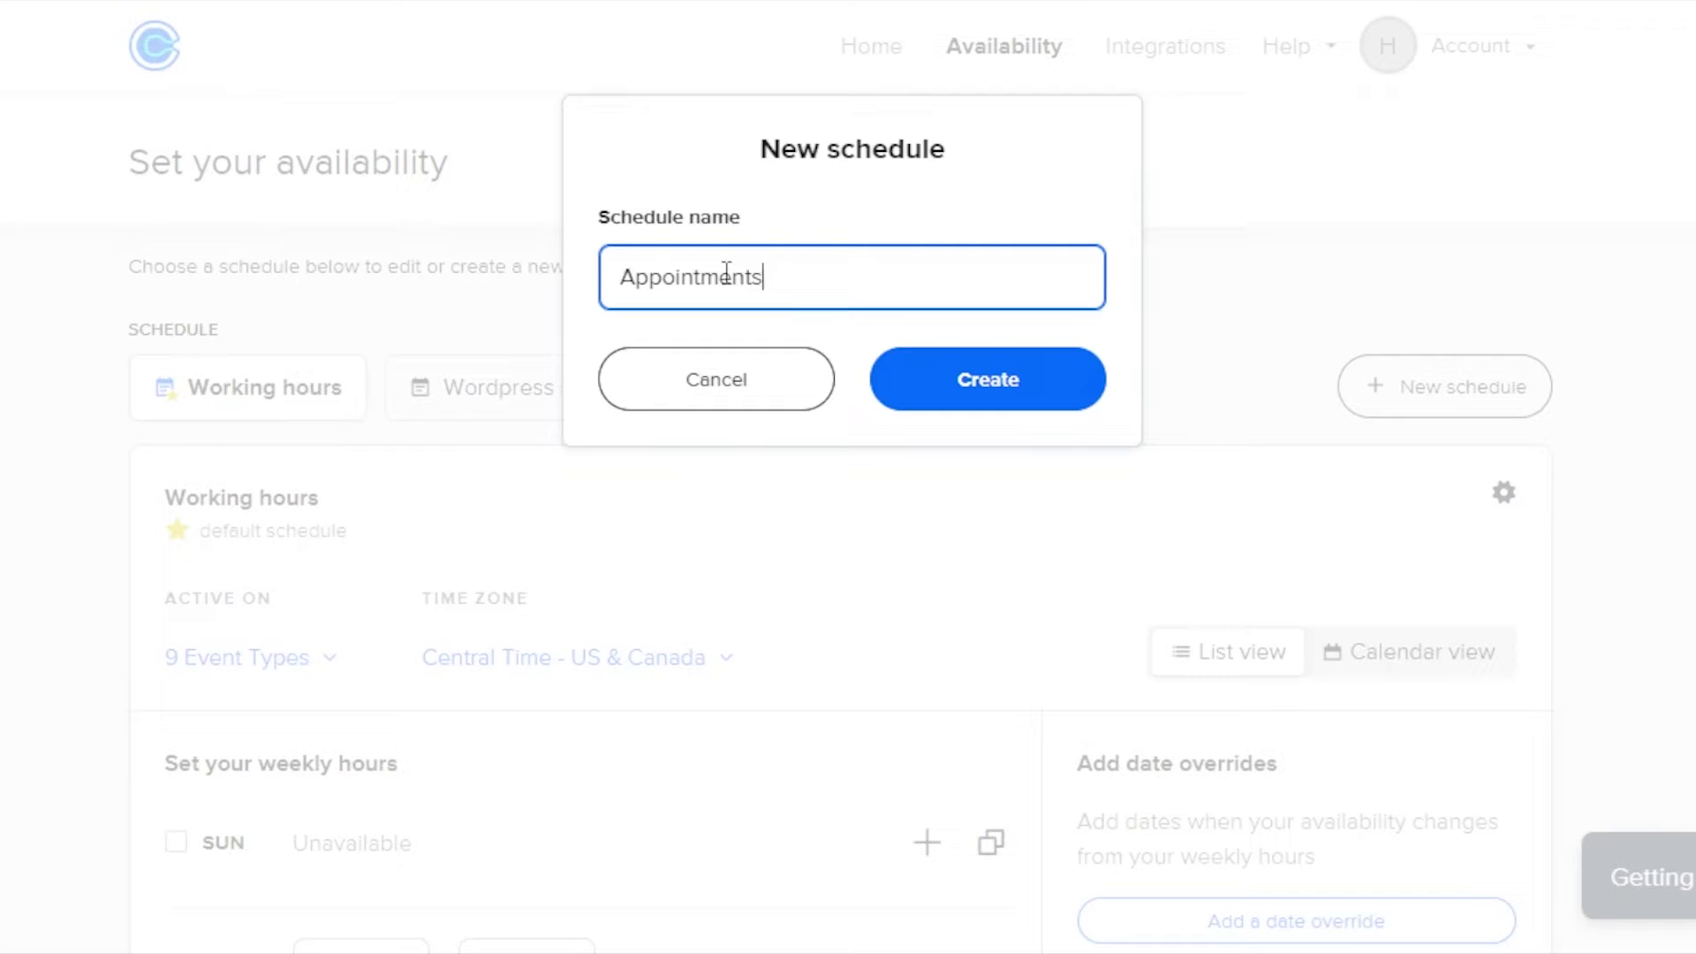
click(969, 391)
scroll(533, 234, down, 3)
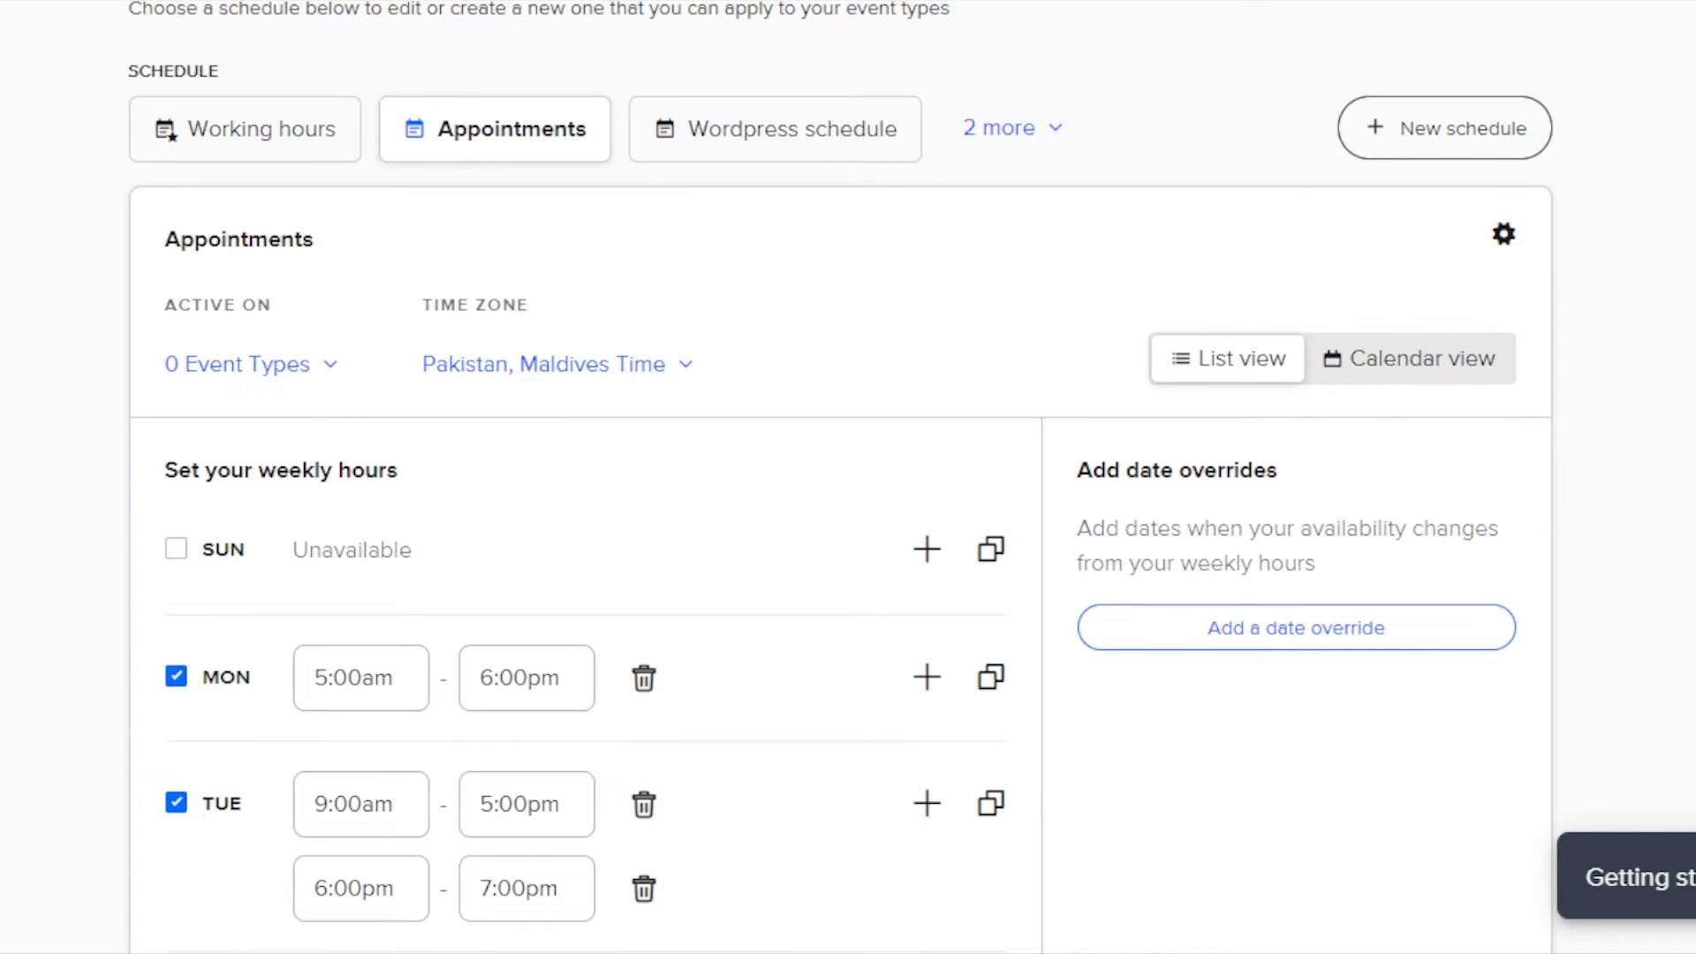
scroll(839, 477, down, 5)
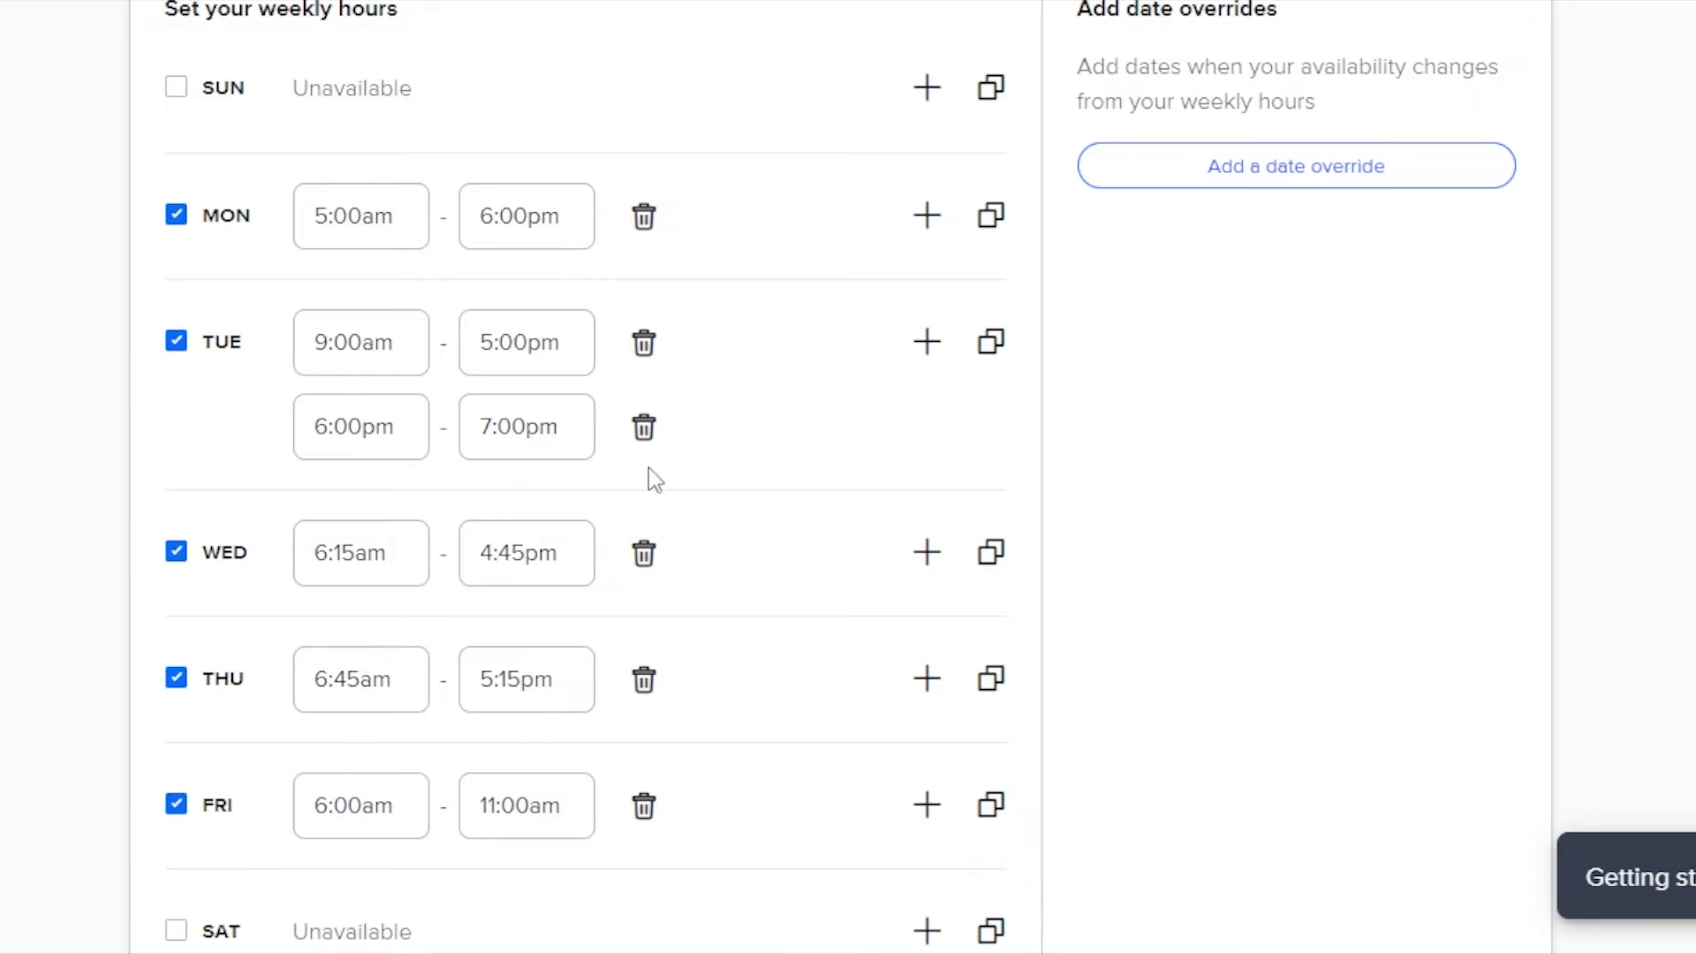
Step: Delete Tuesday's extra 6:00pm–7:00pm range and give Monday a 10:00am start and 10:00pm end
click(643, 428)
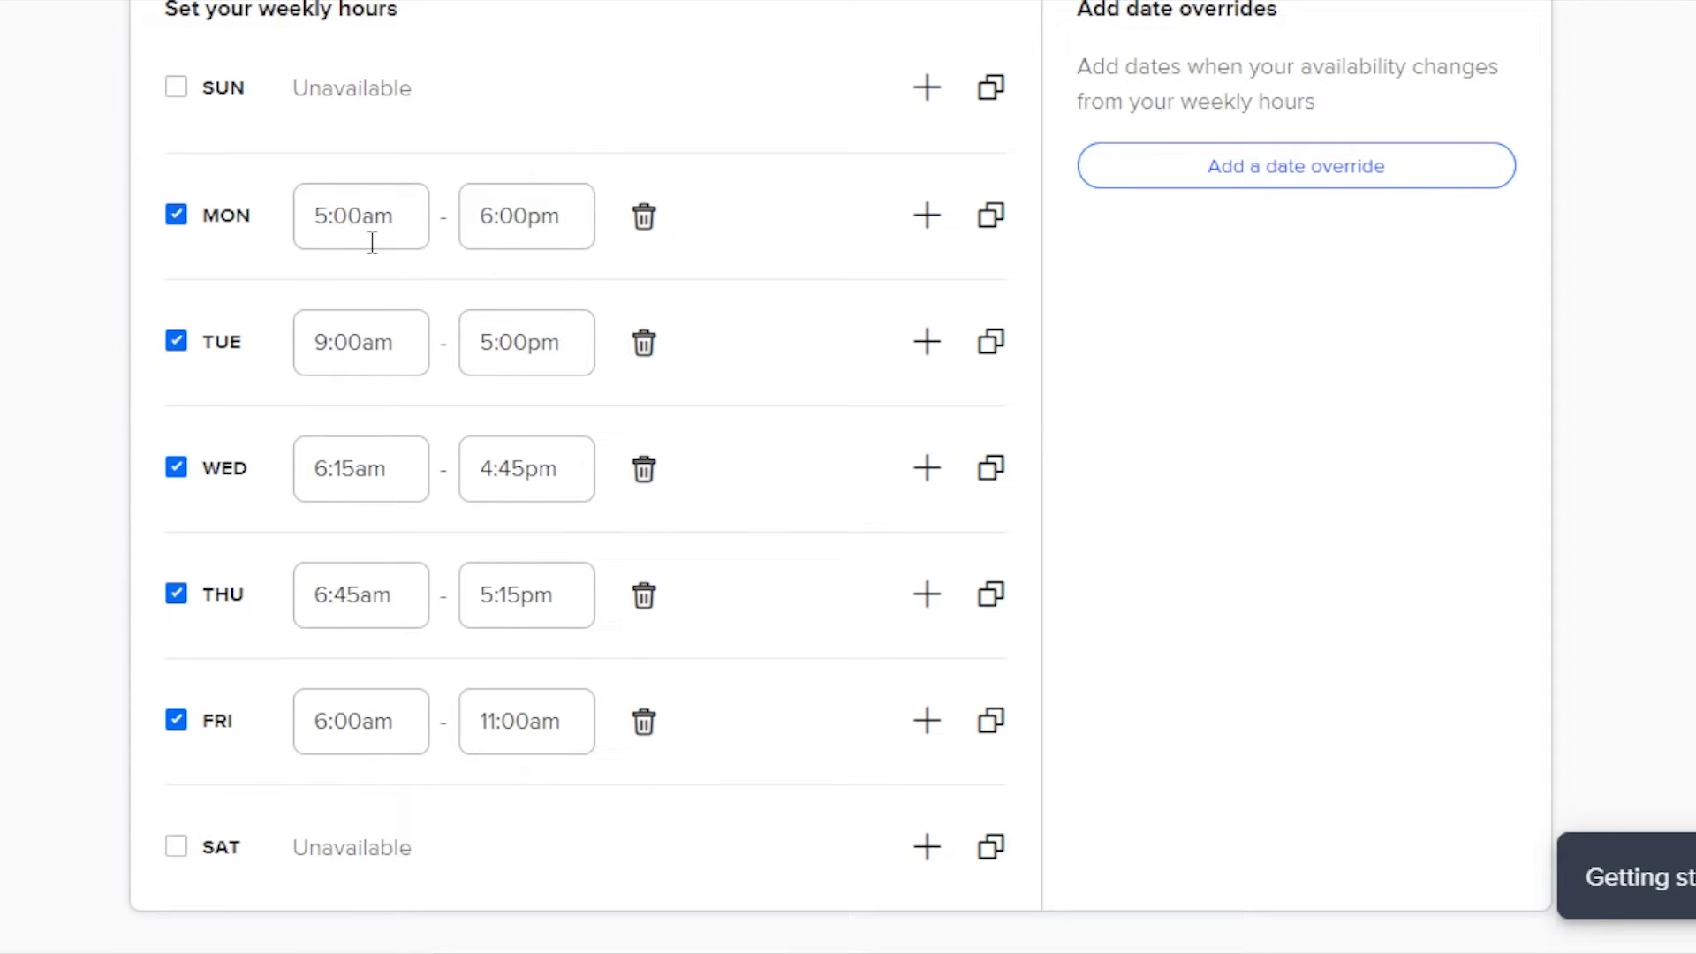
click(347, 216)
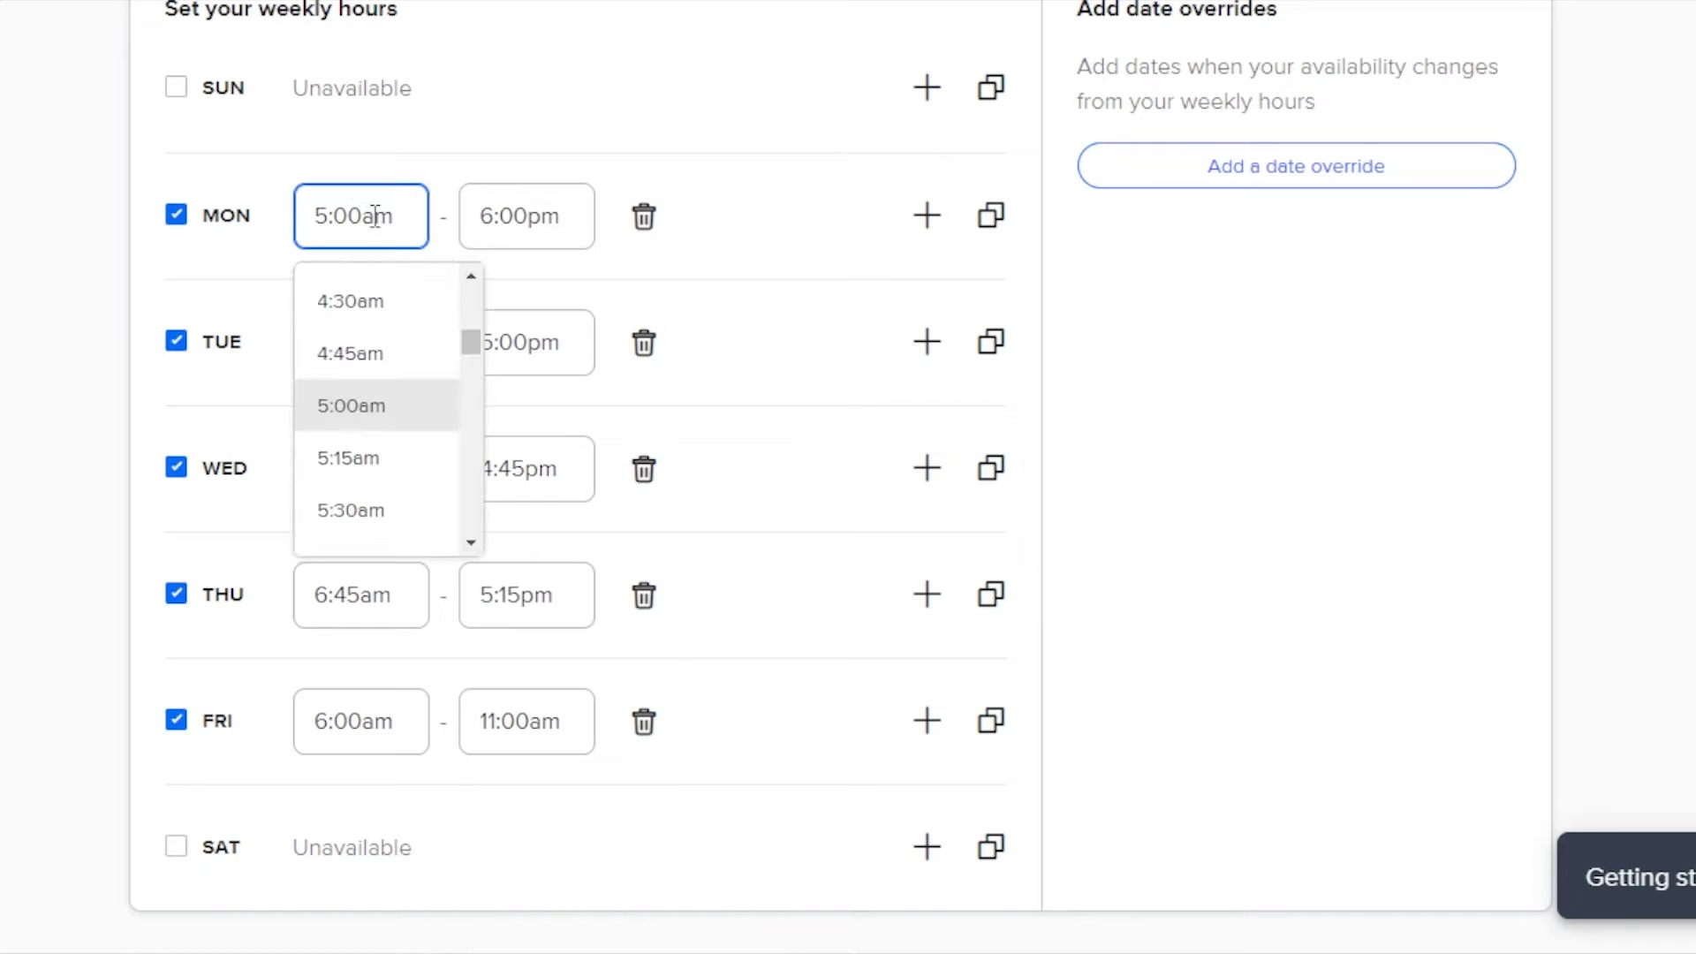
drag(471, 342, 473, 393)
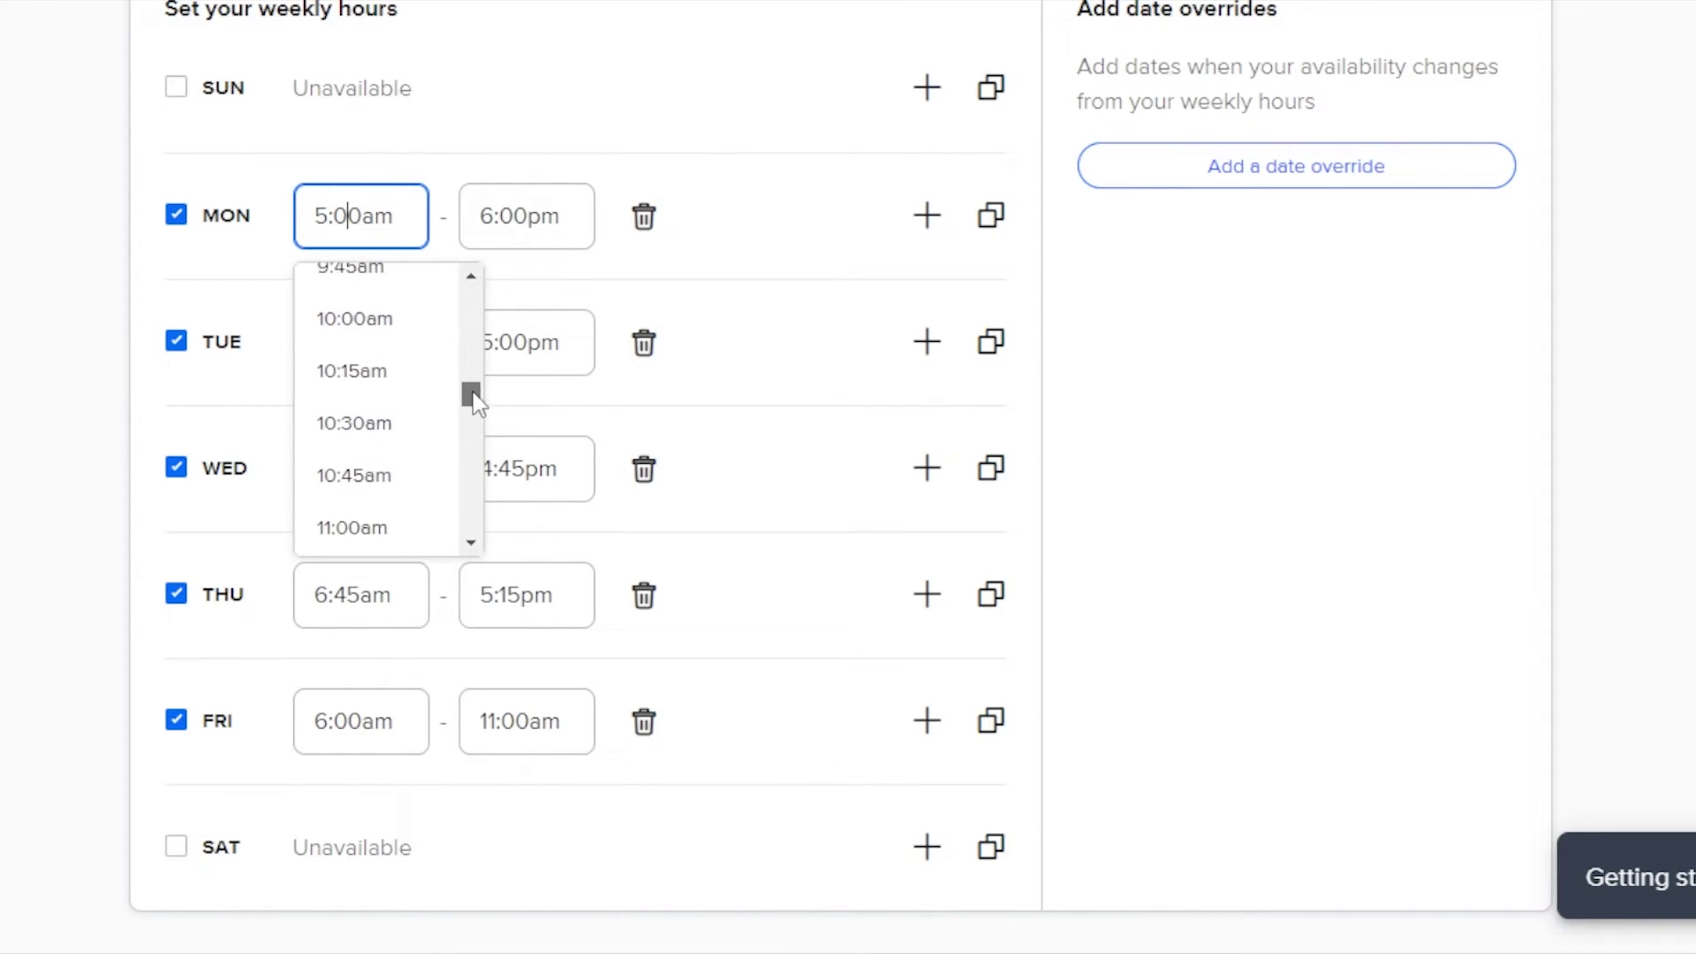
click(343, 320)
click(542, 217)
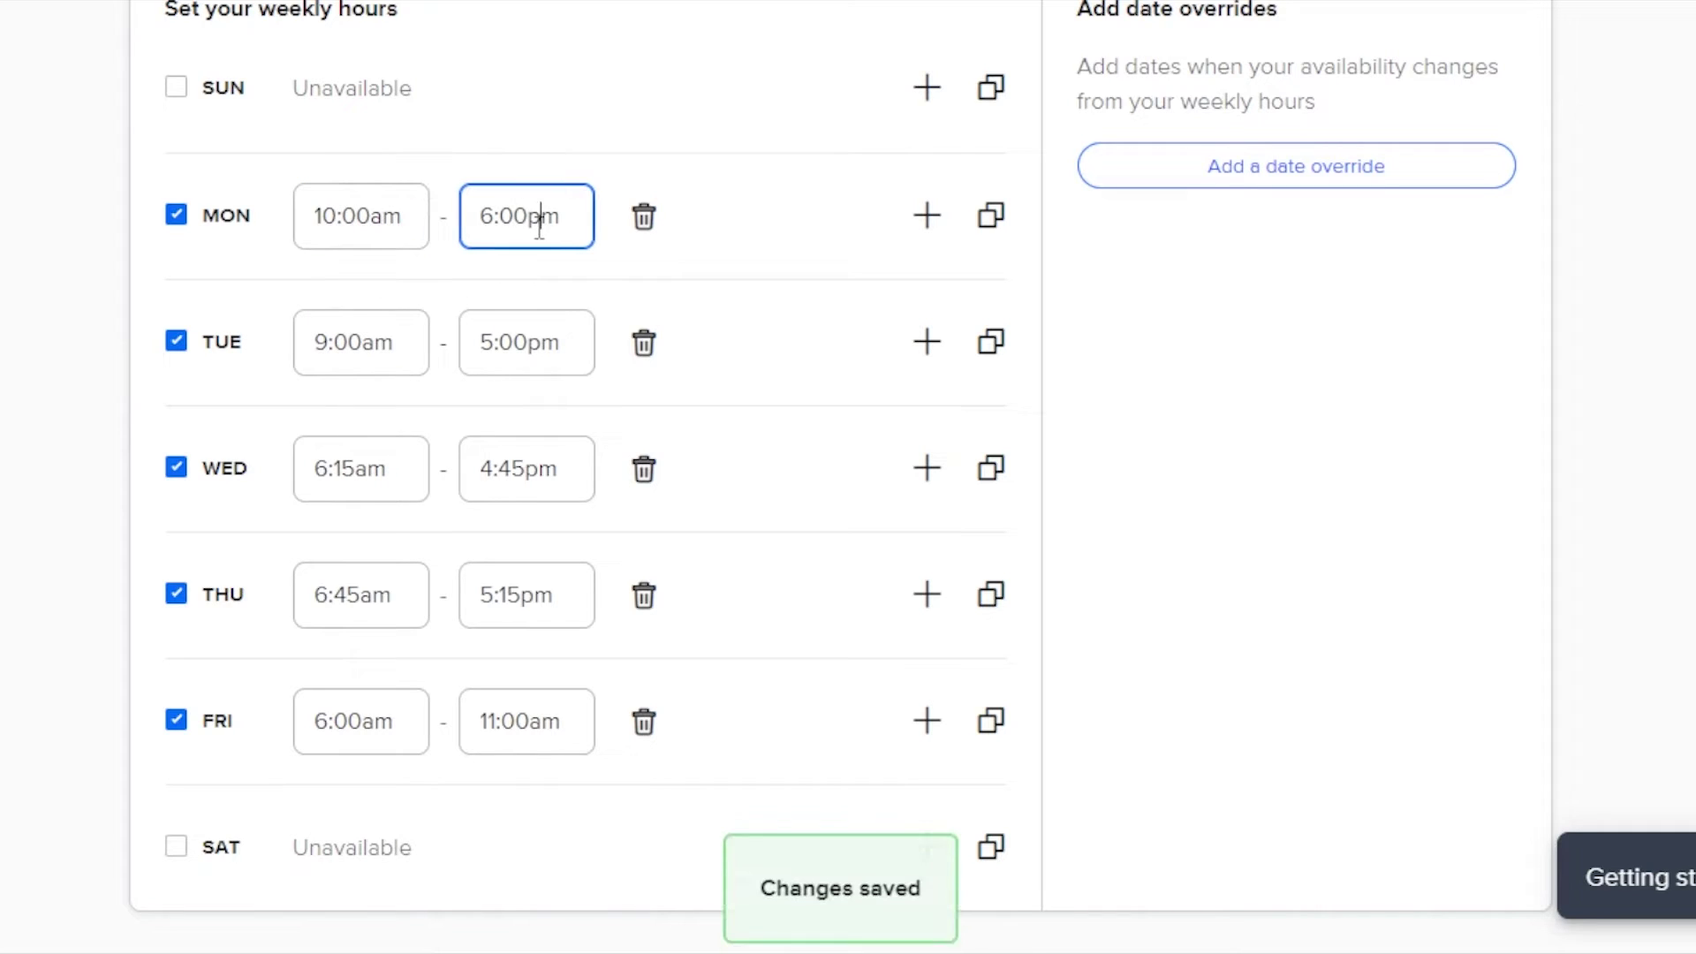
drag(636, 469, 637, 511)
click(518, 452)
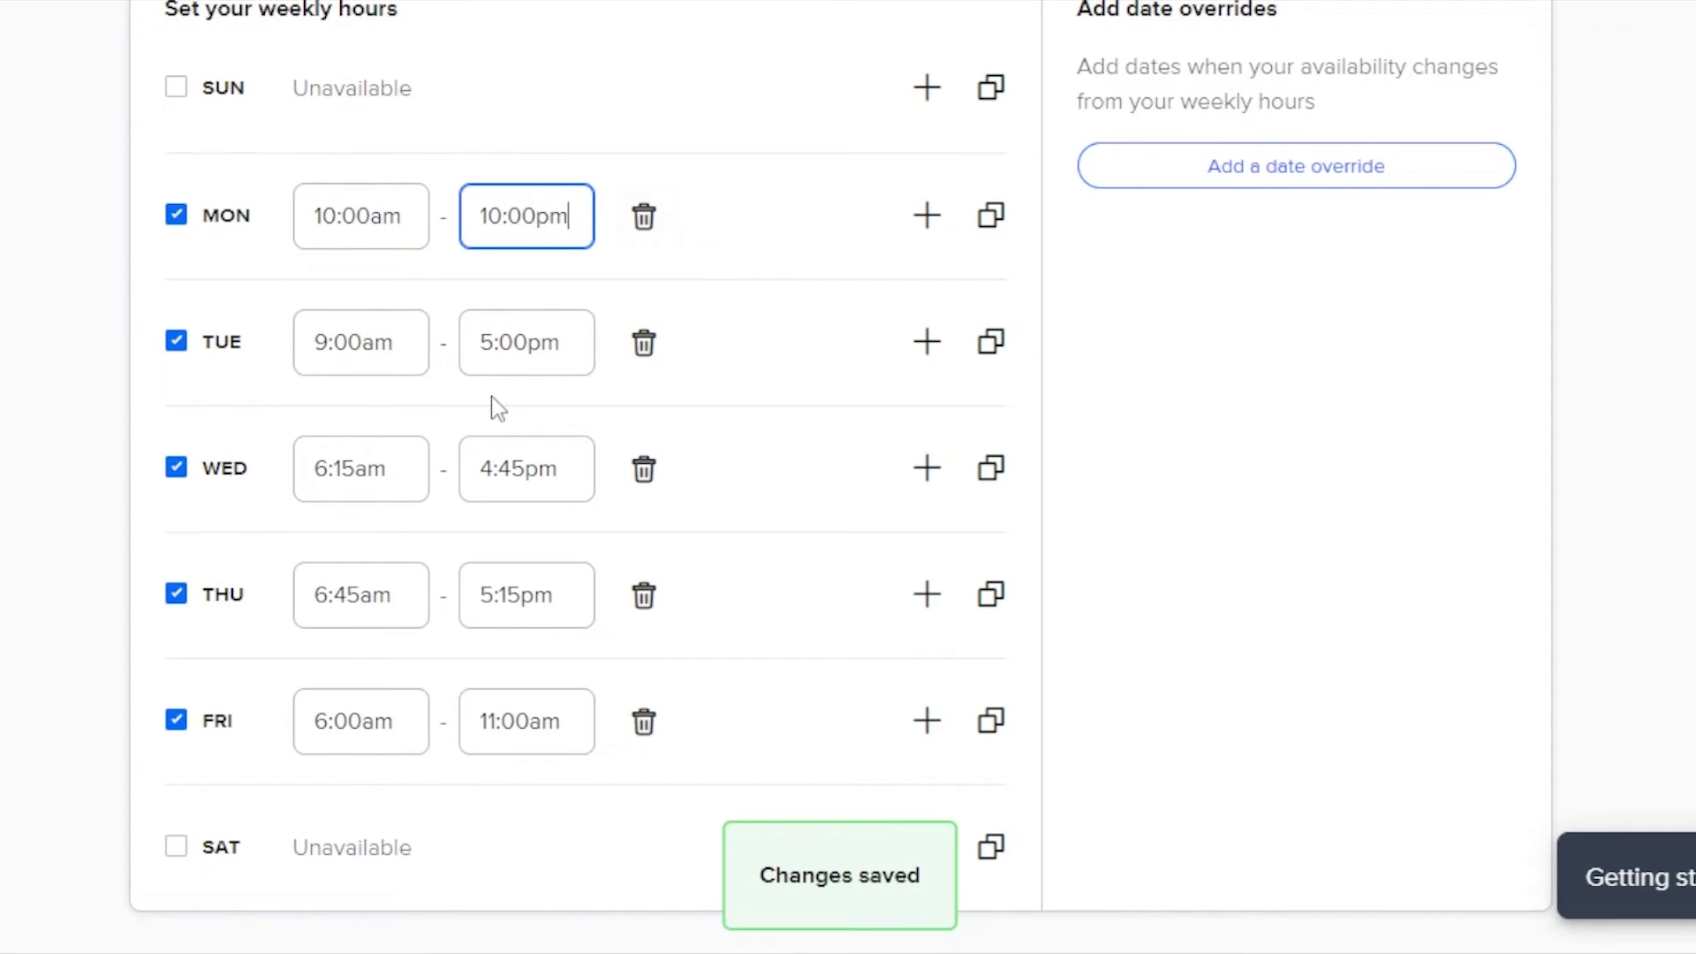
Step: Copy Monday's 10:00am–10:00pm hours to Tuesday, Wednesday and Thursday
click(990, 216)
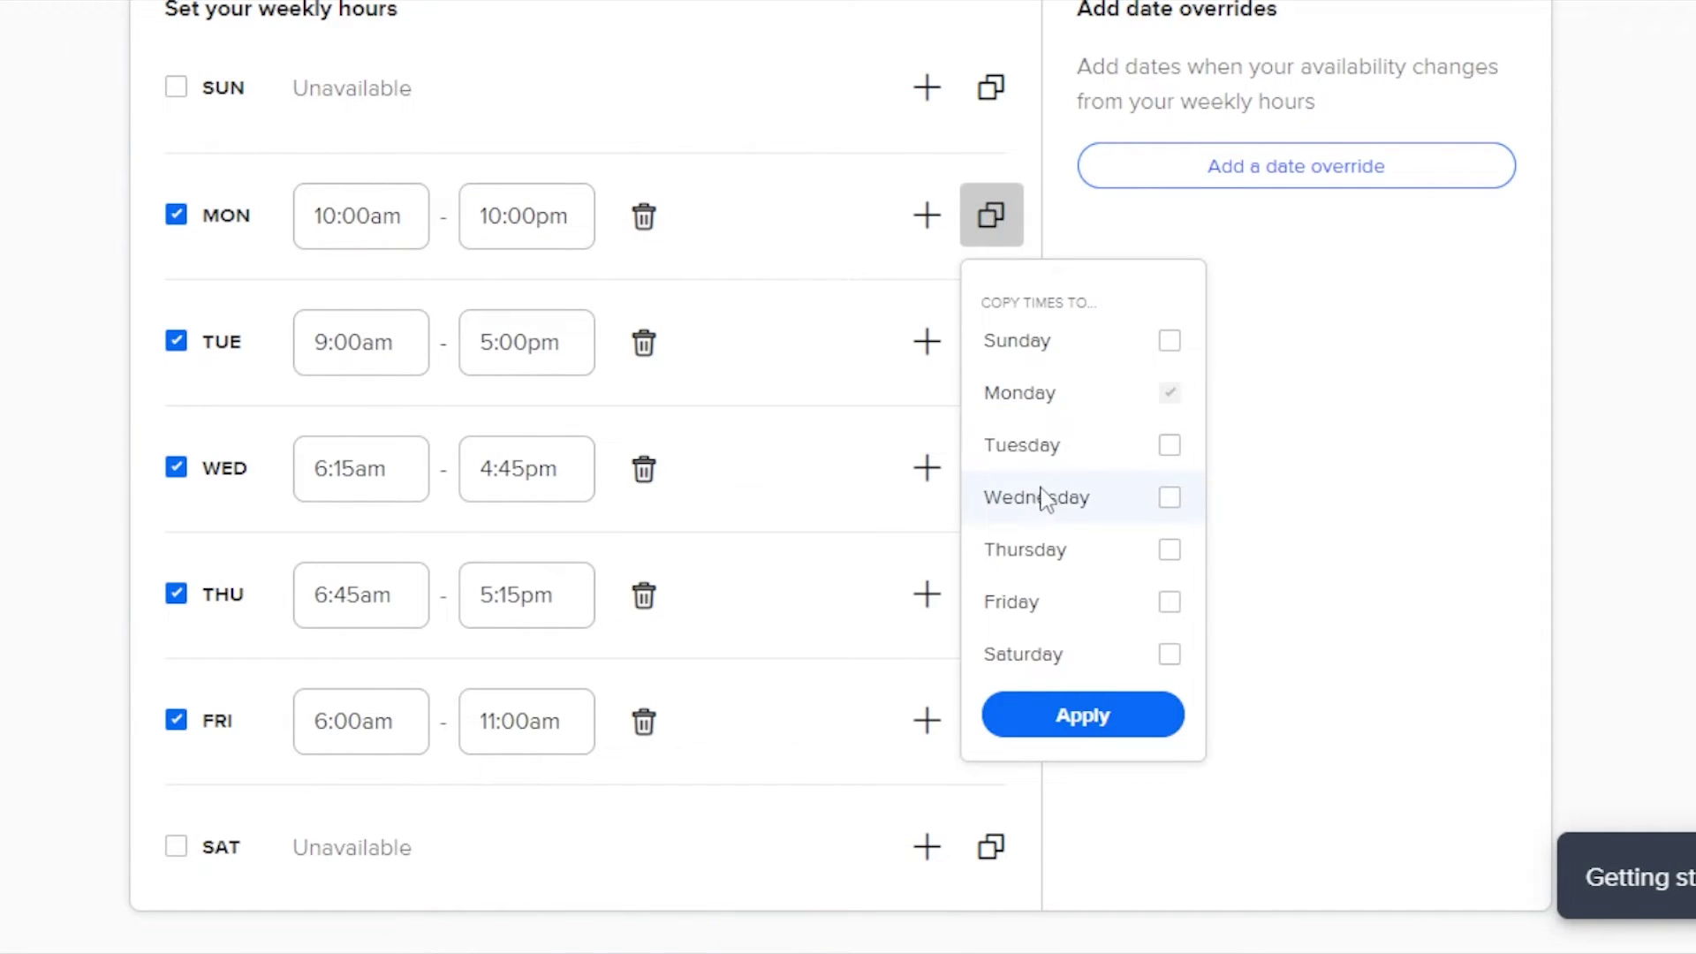
click(1170, 446)
click(1170, 500)
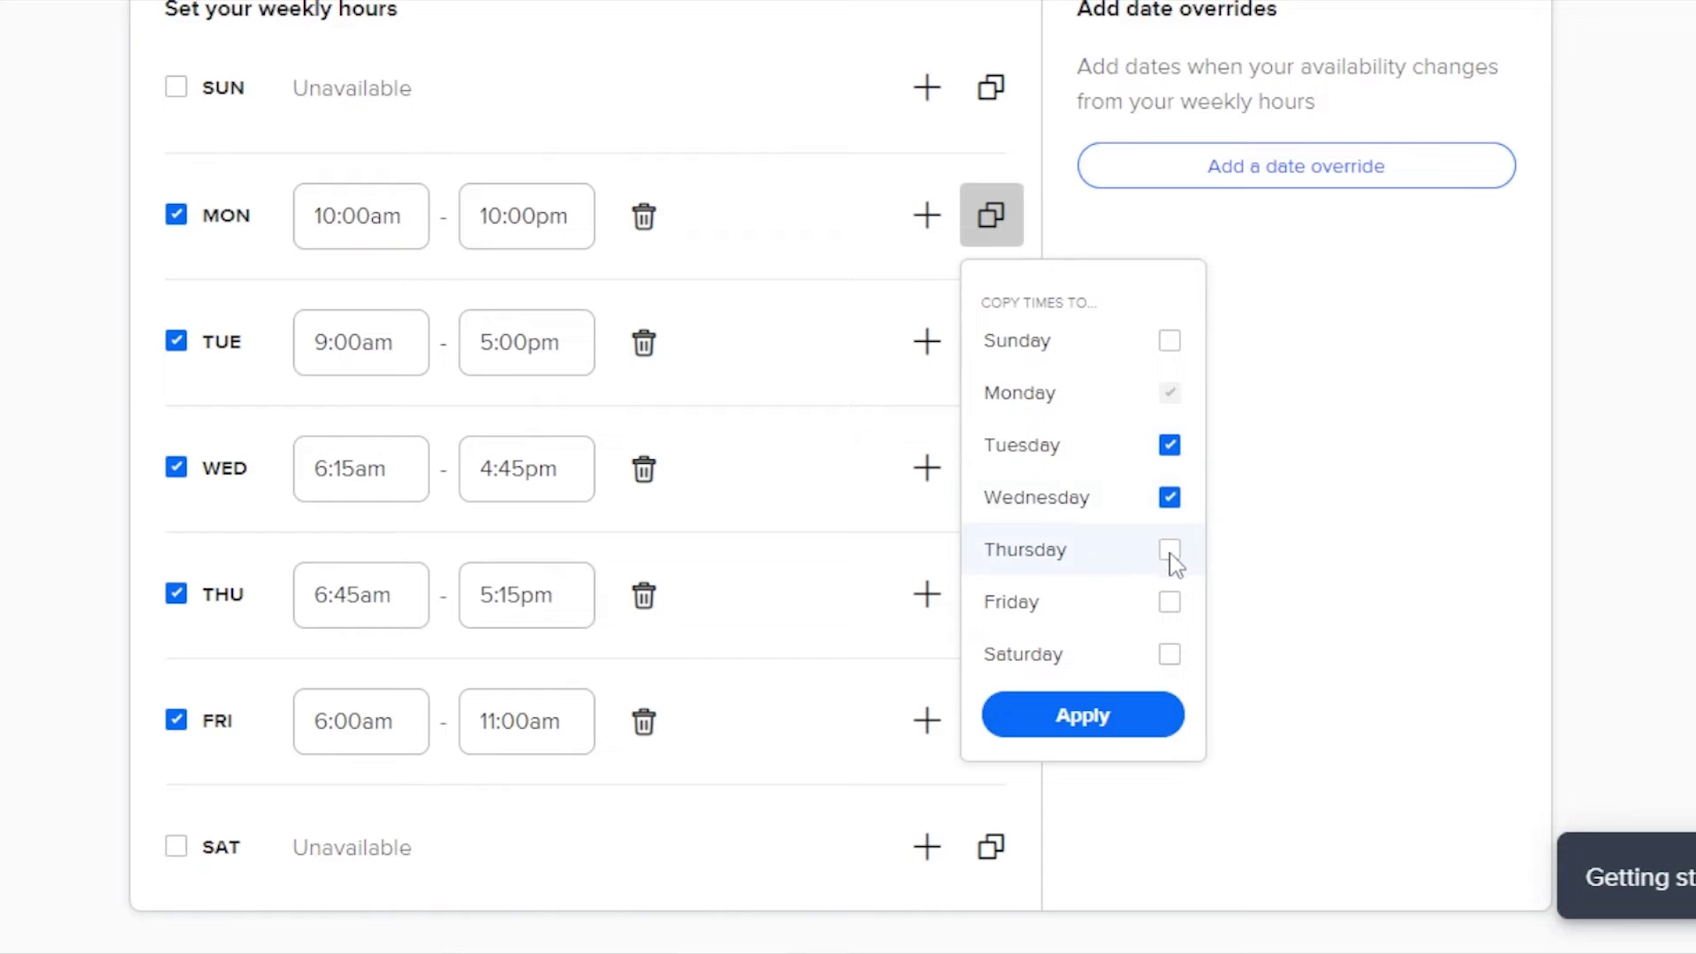
click(1170, 555)
click(1079, 715)
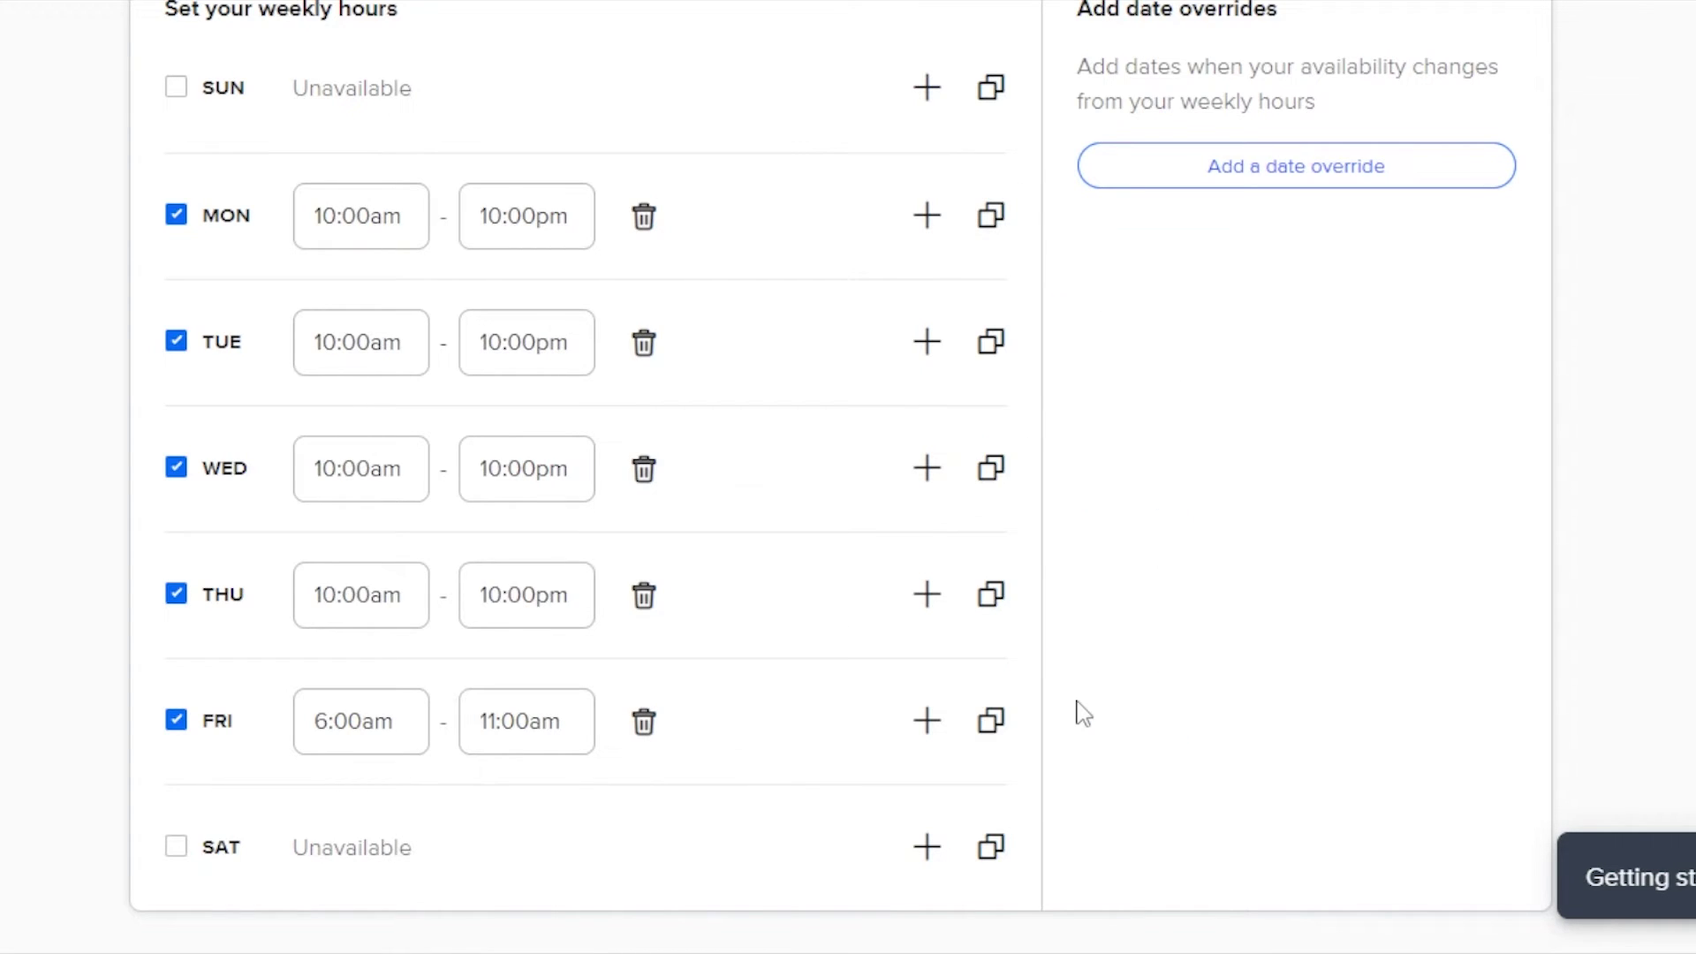
Step: Set Friday's availability to 10:00am–6:00pm
click(376, 751)
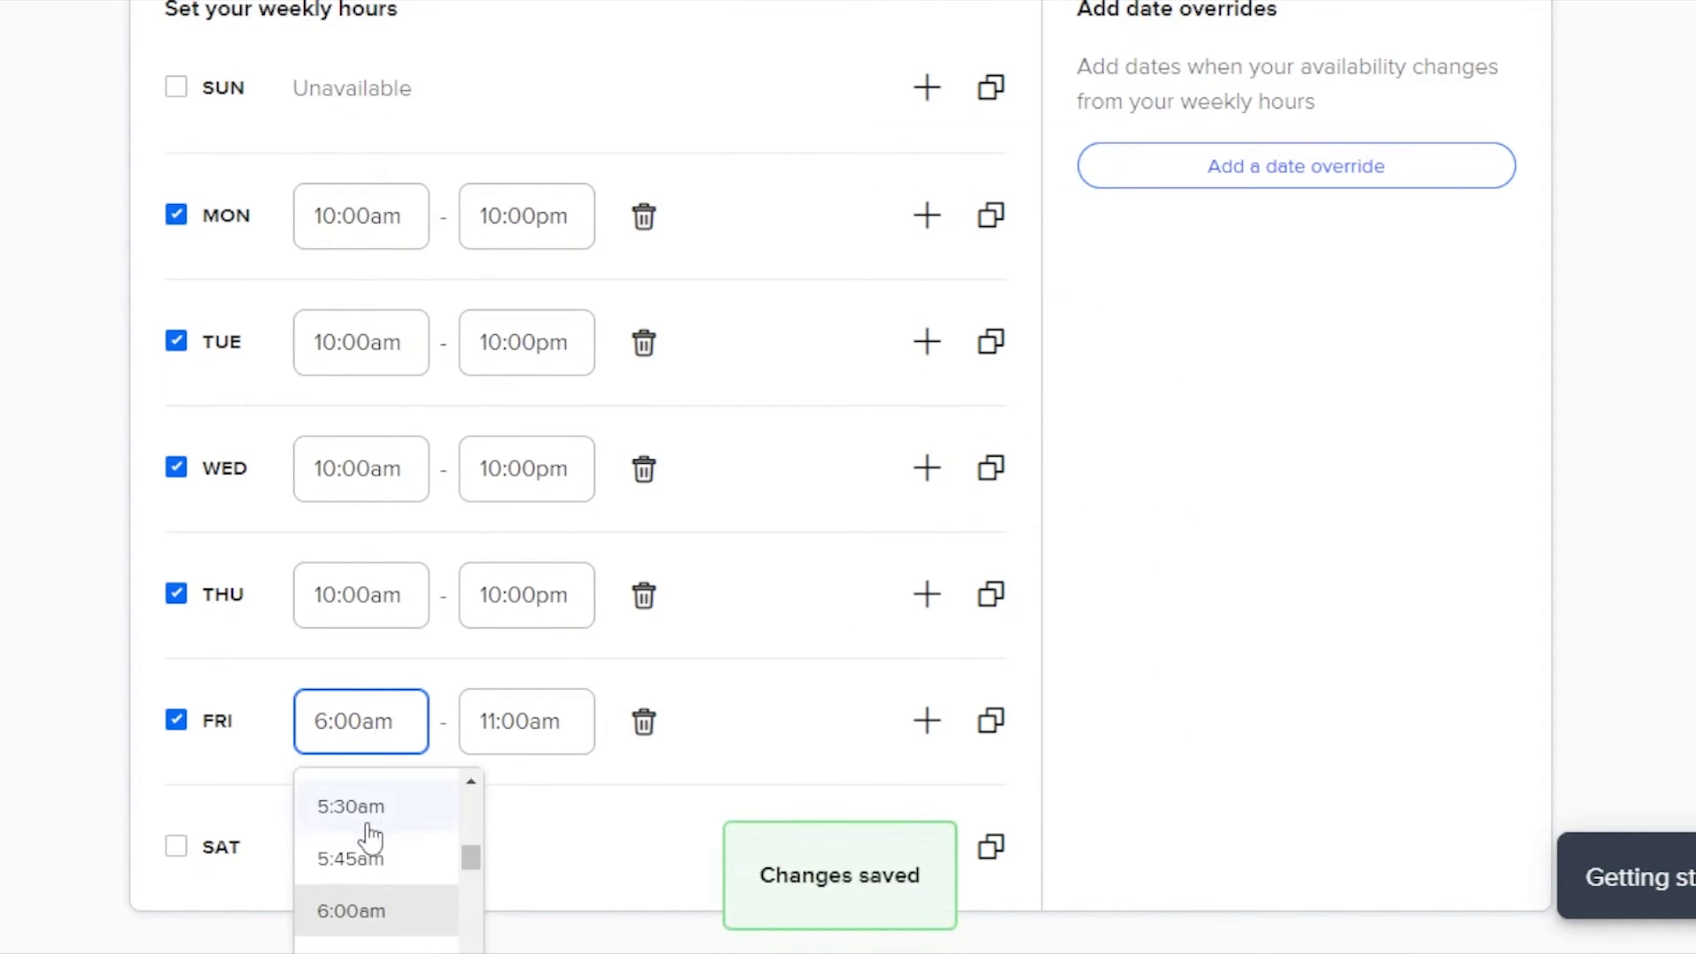
mouse_move(473, 863)
mouse_down()
mouse_move(476, 913)
mouse_move(474, 896)
mouse_up()
click(354, 866)
click(568, 725)
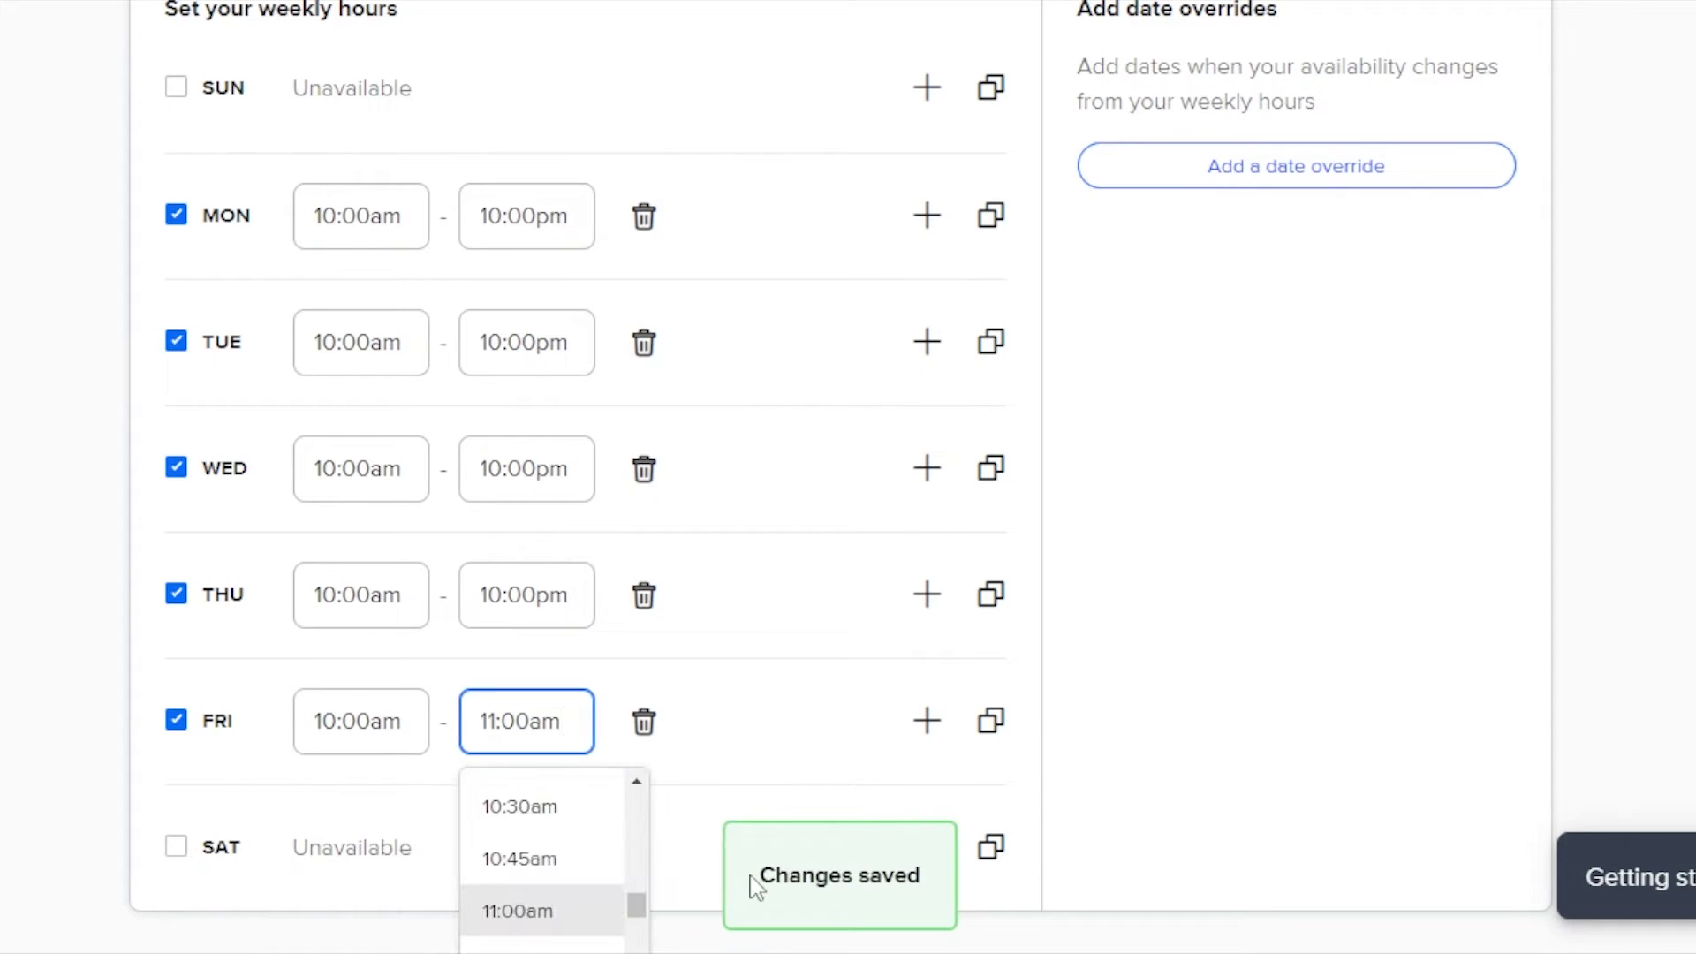
mouse_move(636, 908)
mouse_down()
mouse_move(638, 861)
mouse_move(636, 922)
mouse_up()
click(533, 938)
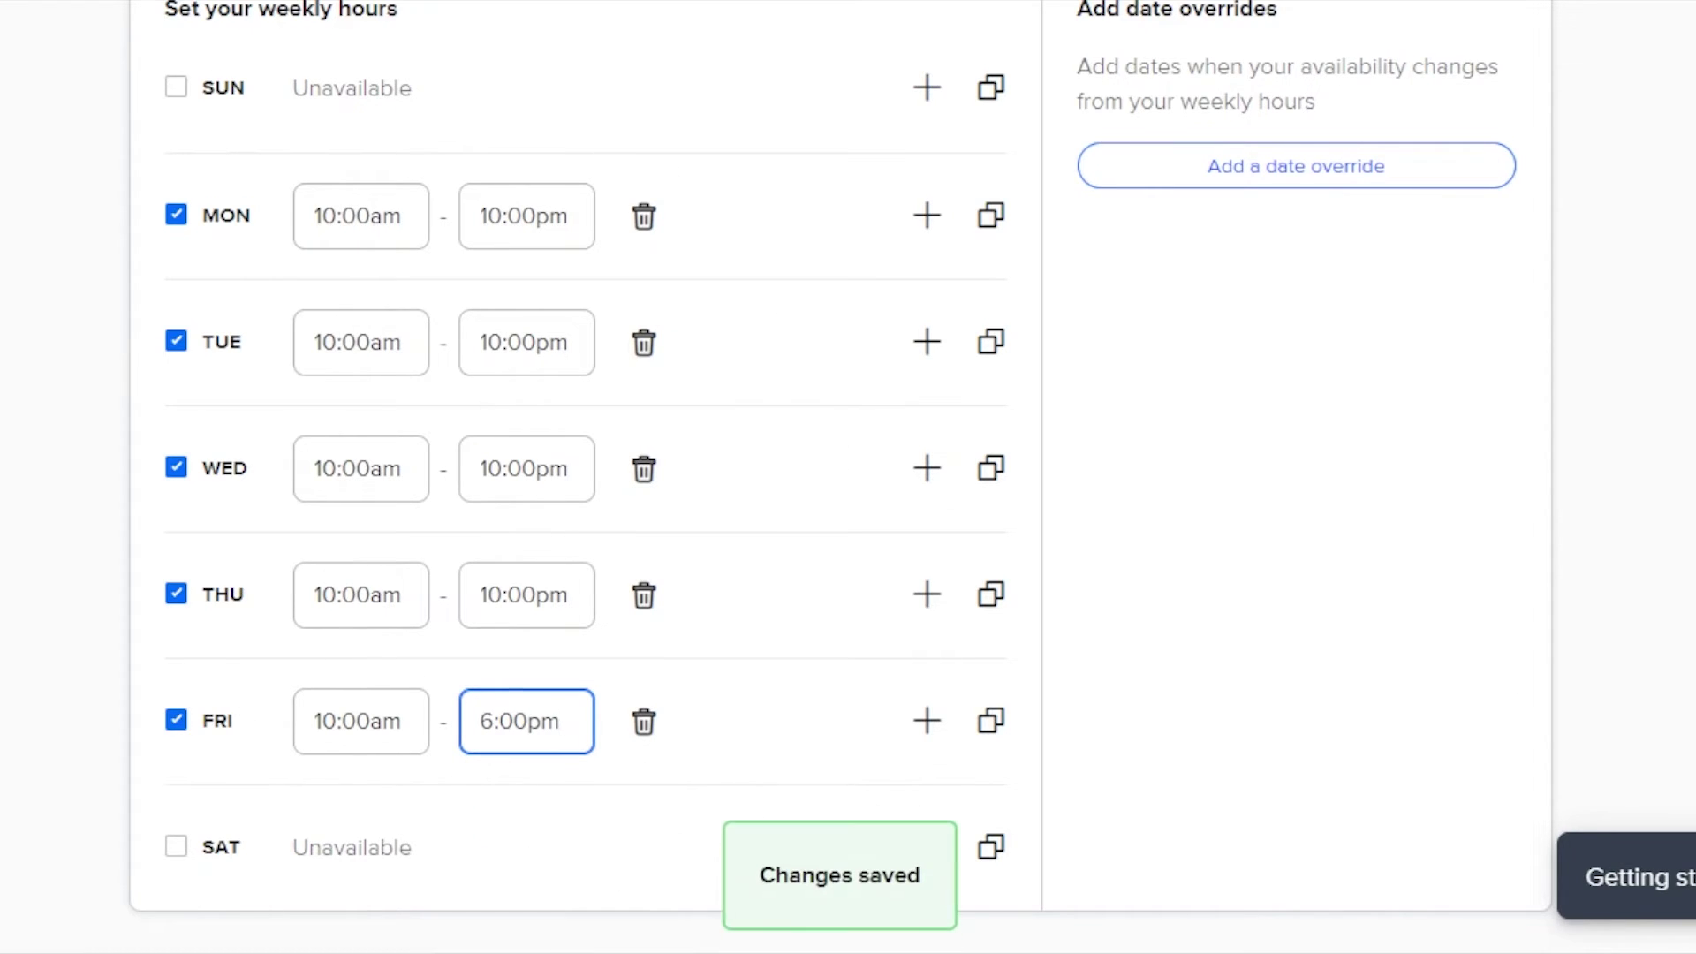
scroll(839, 477, down, 1)
scroll(839, 477, up, 8)
scroll(839, 477, down, 5)
scroll(803, 170, up, 3)
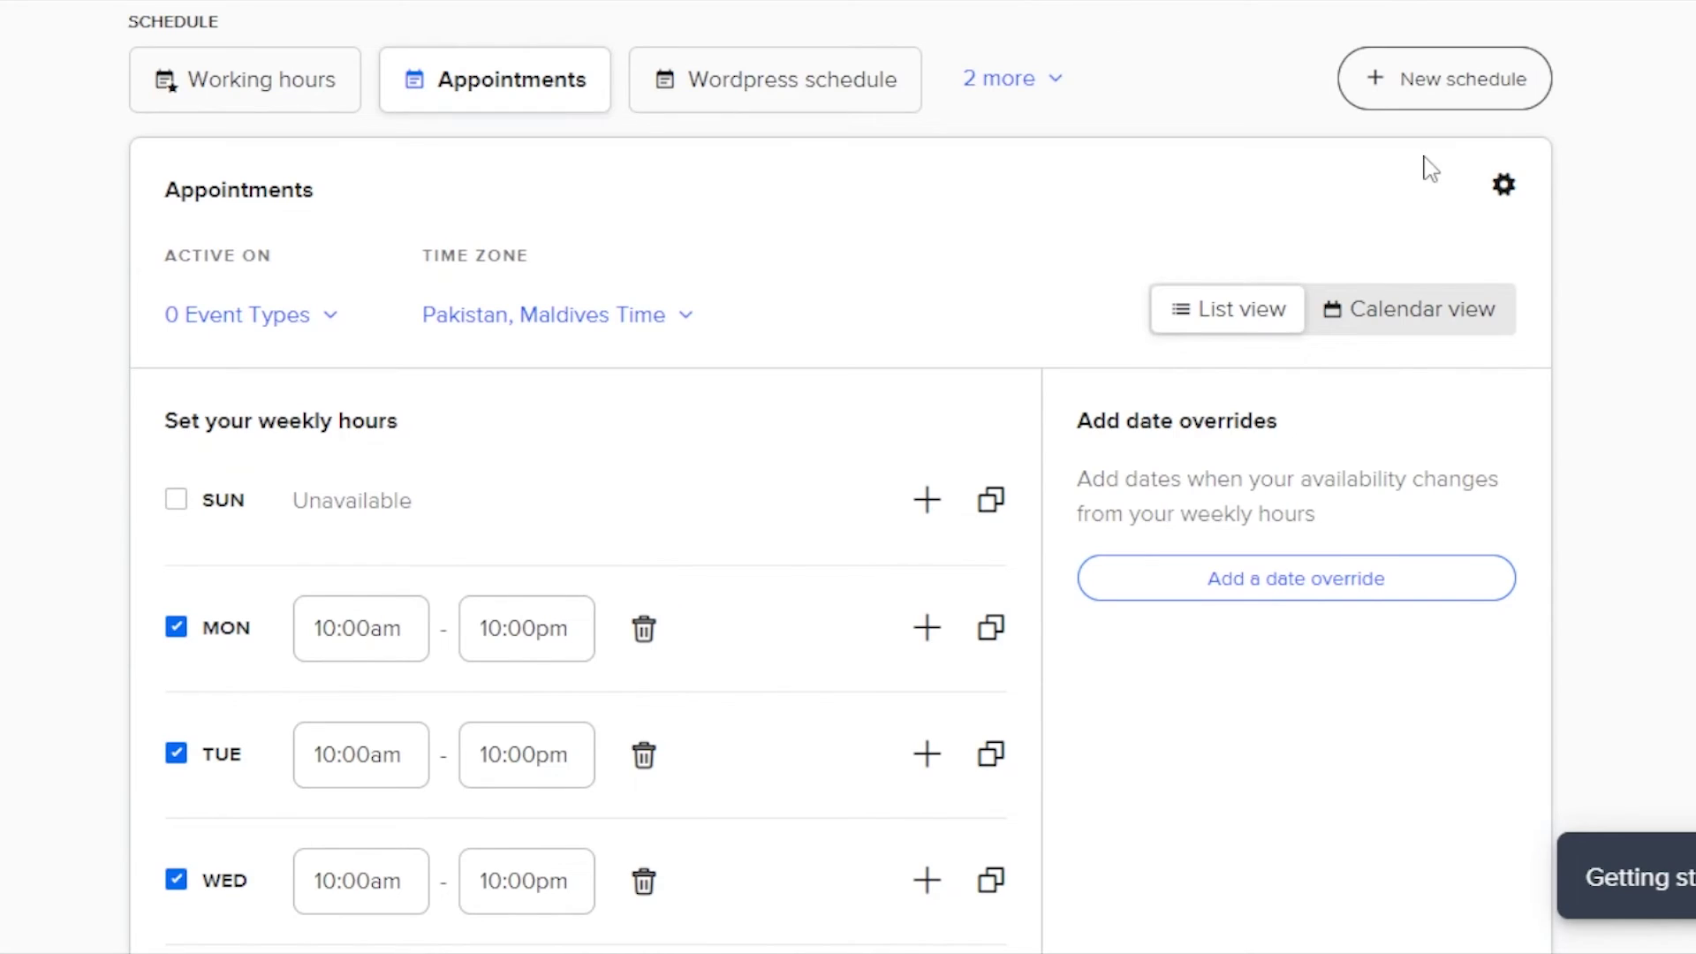
scroll(1449, 109, up, 4)
click(1457, 62)
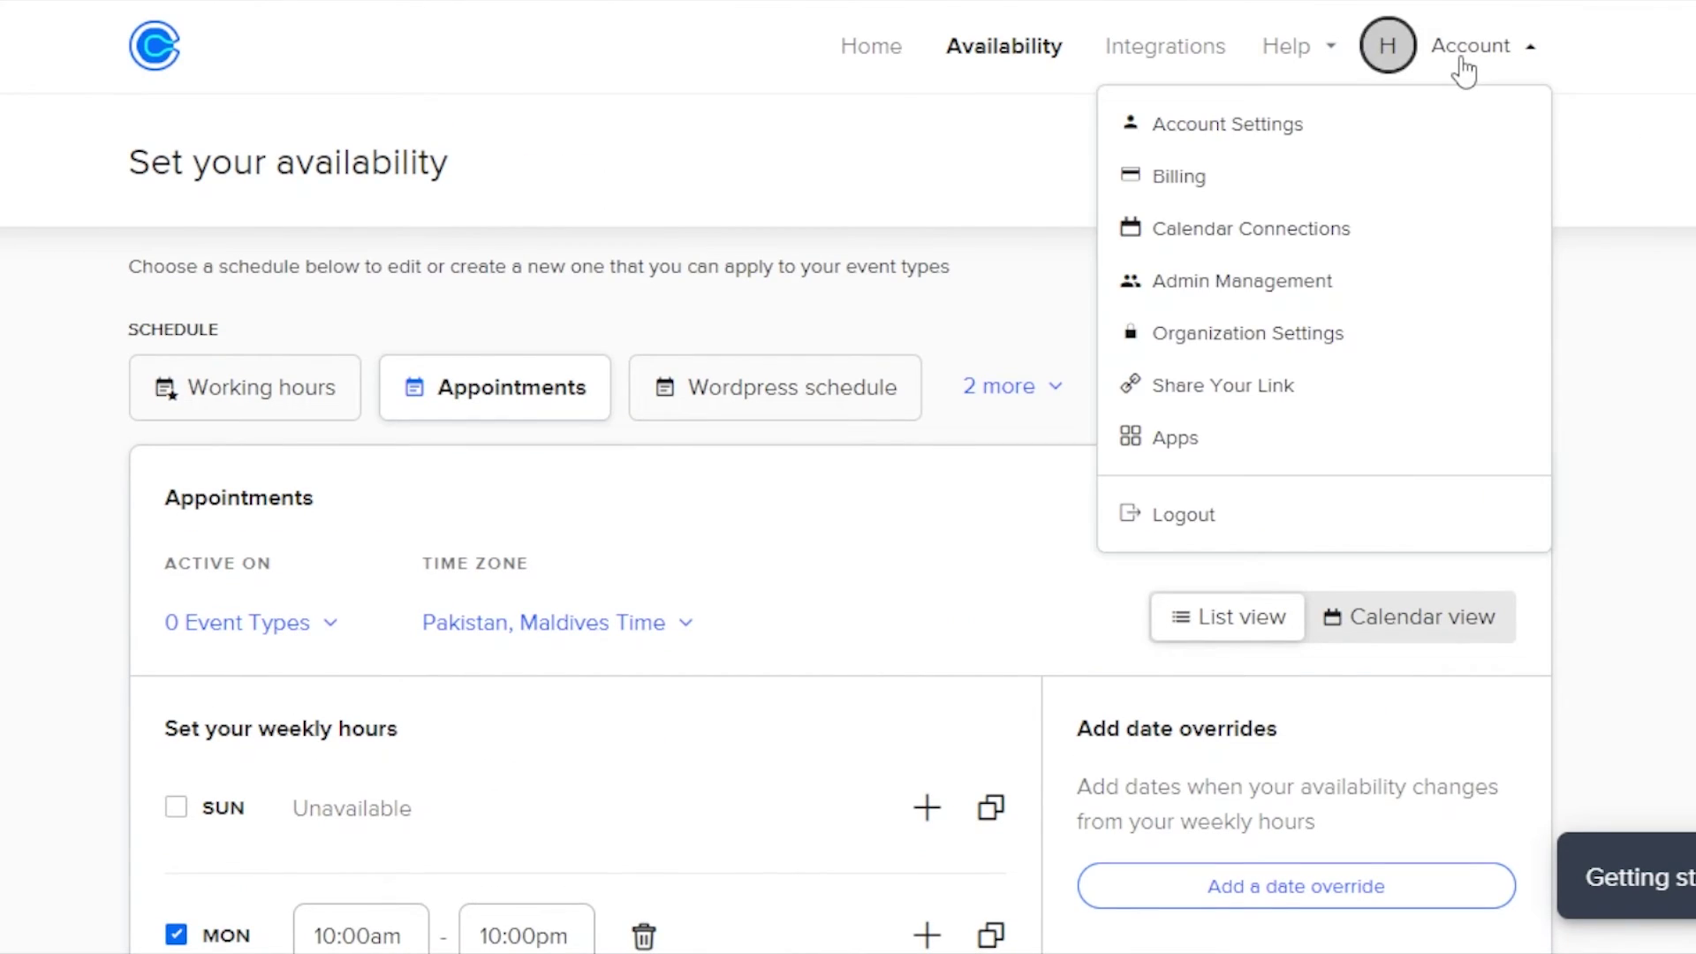
click(1237, 395)
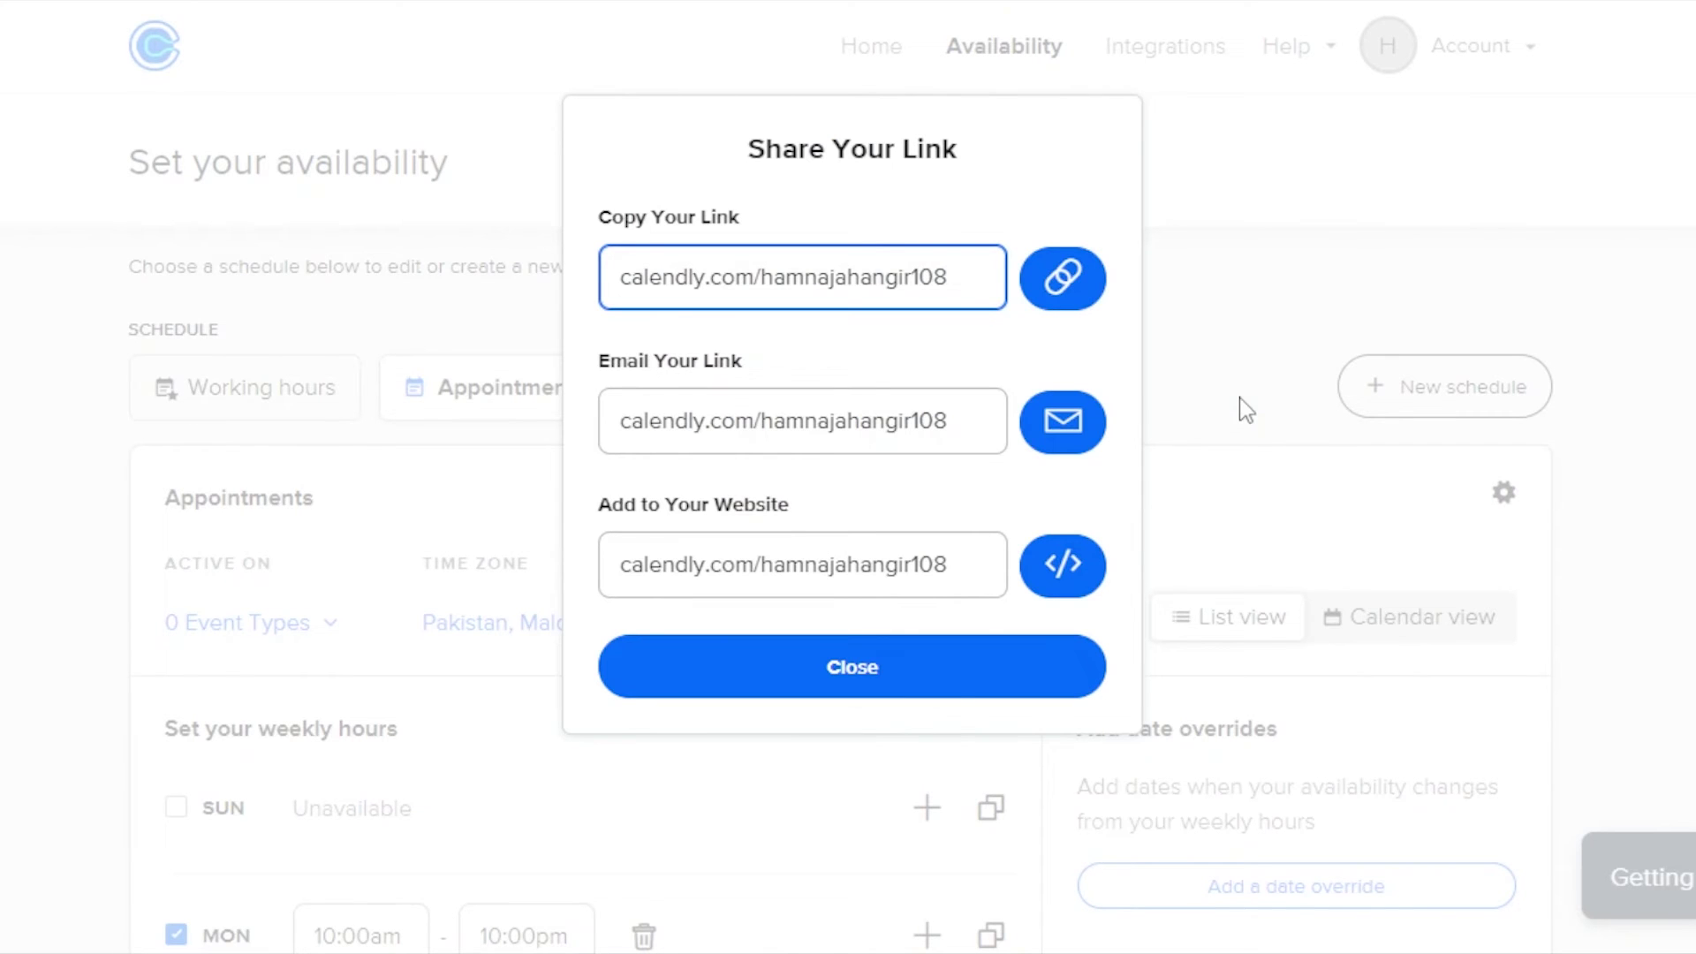
click(1057, 588)
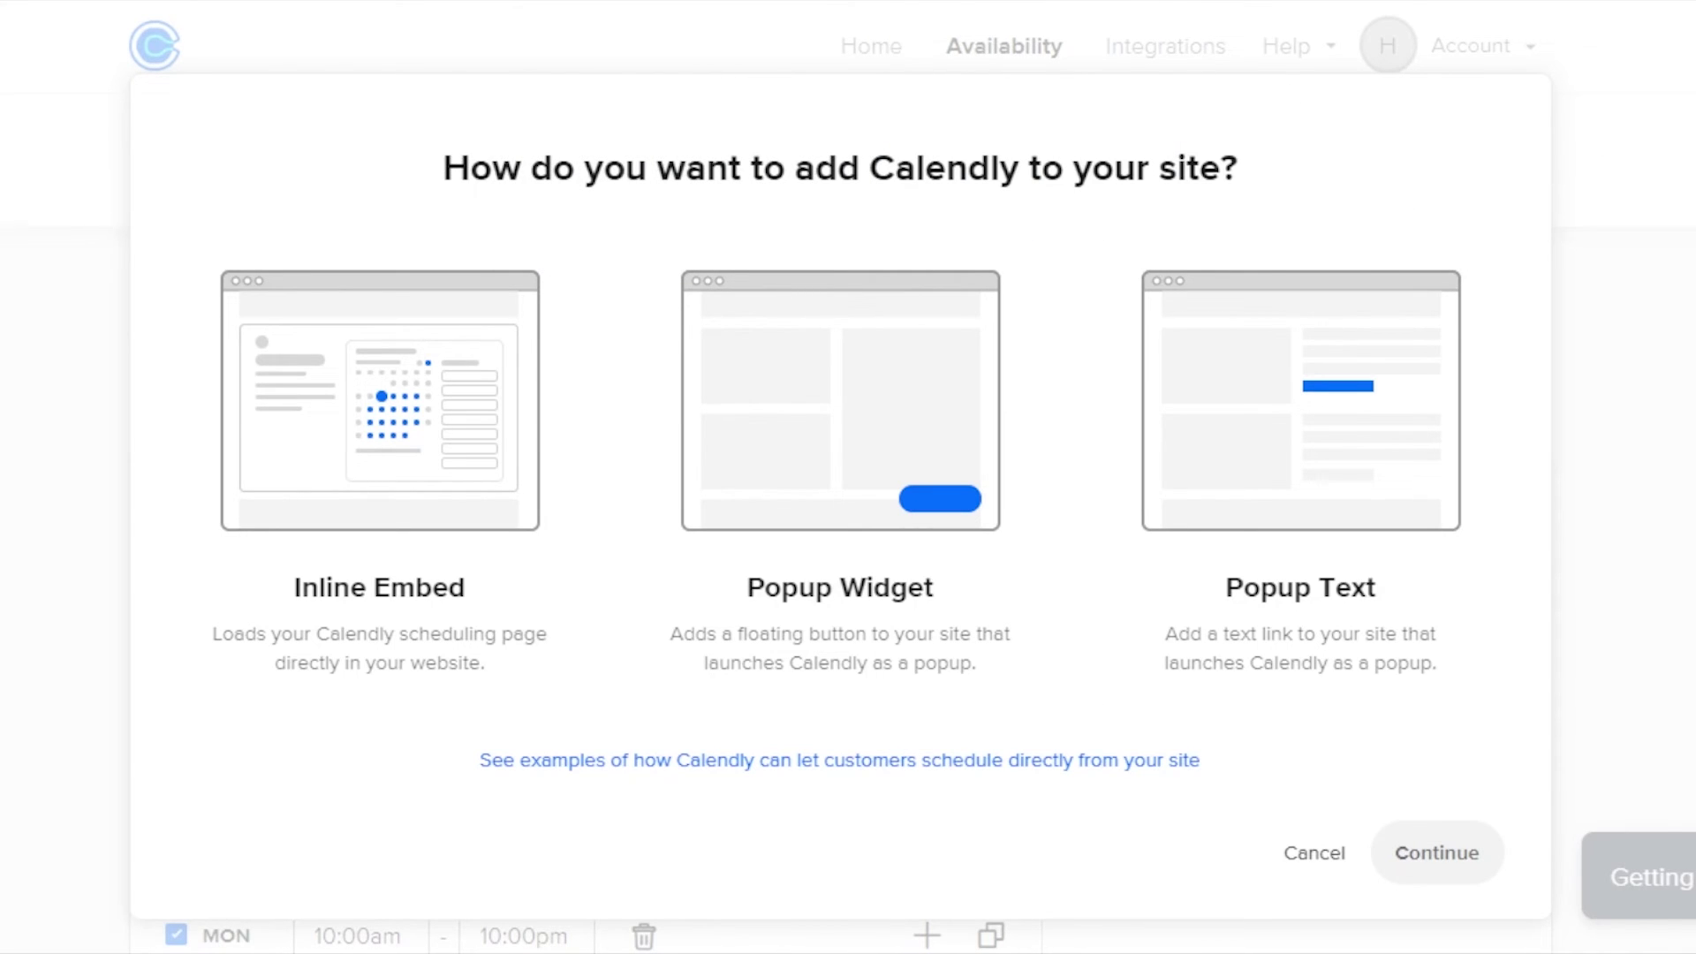
click(1319, 858)
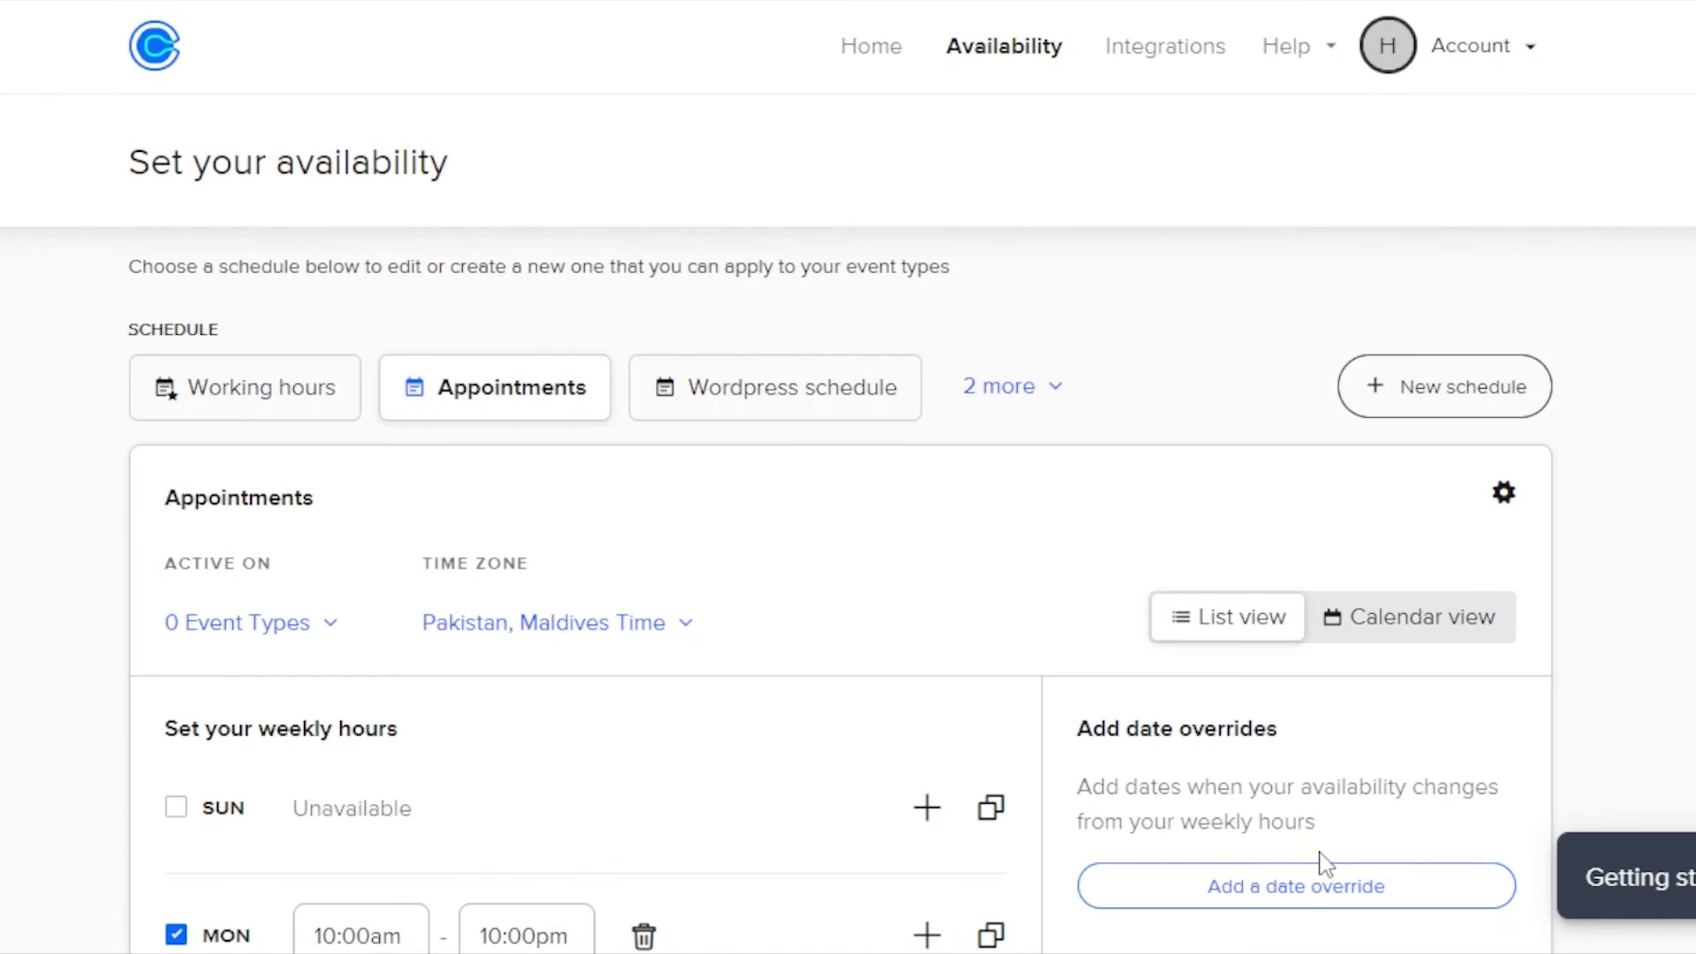
scroll(838, 476, down, 5)
scroll(1022, 19, up, 5)
Step: Go to the Calendly Home event types page and open then close the My Calendly list
click(869, 57)
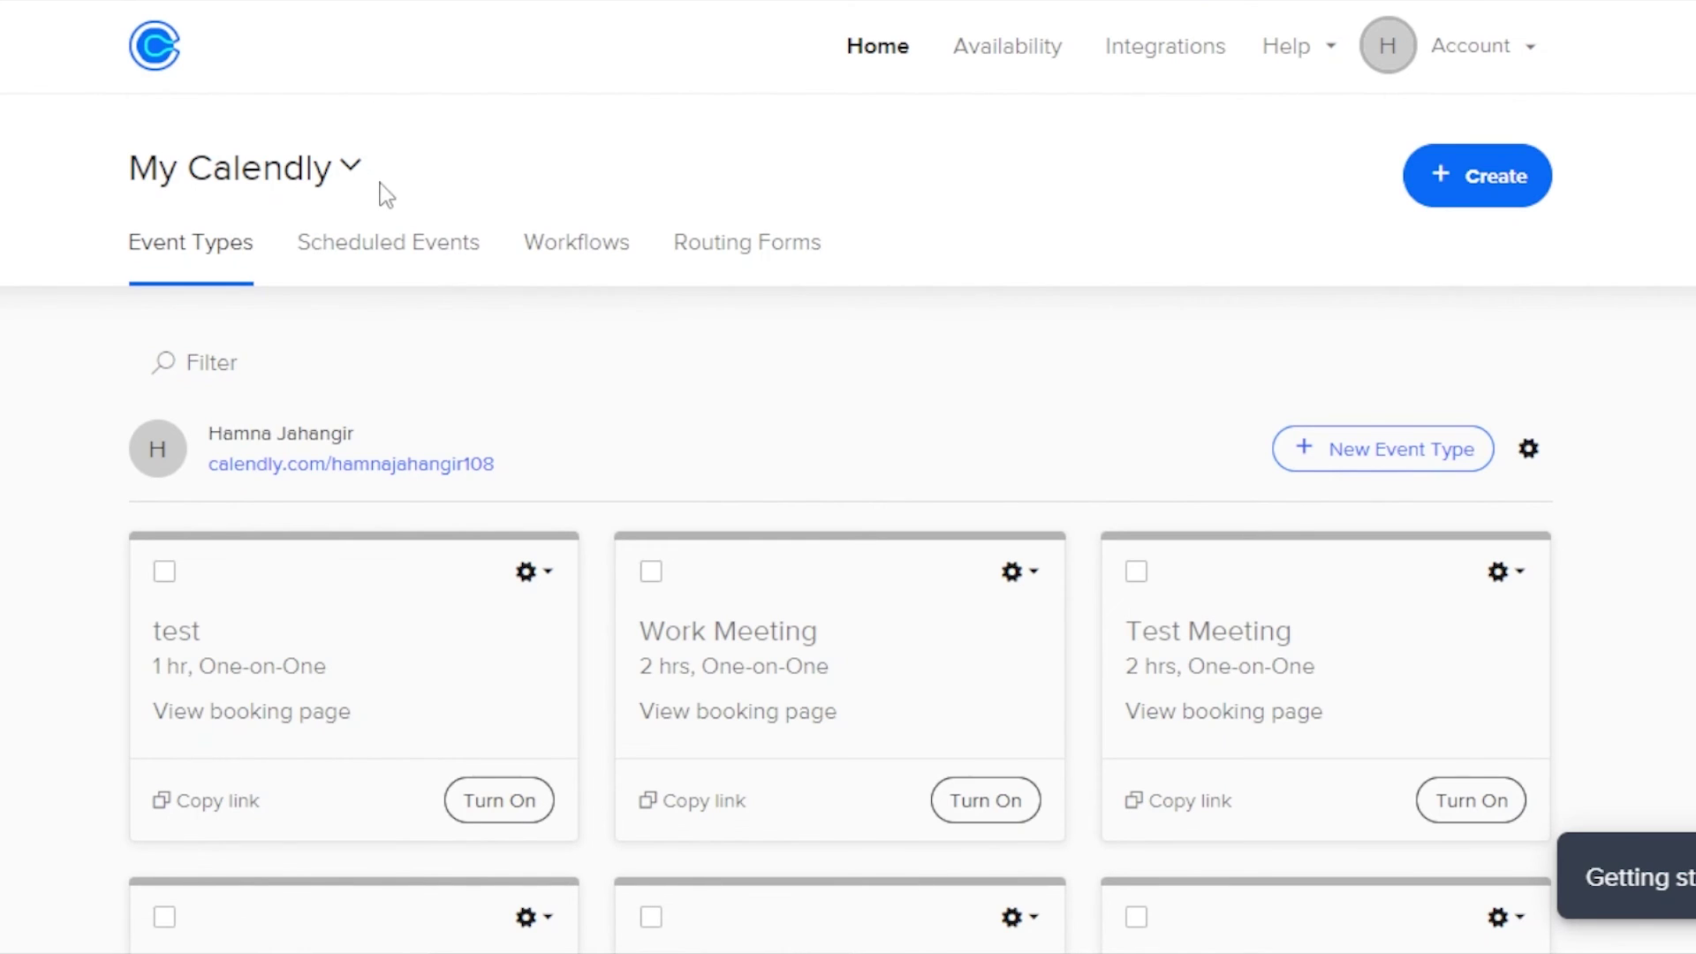
click(352, 167)
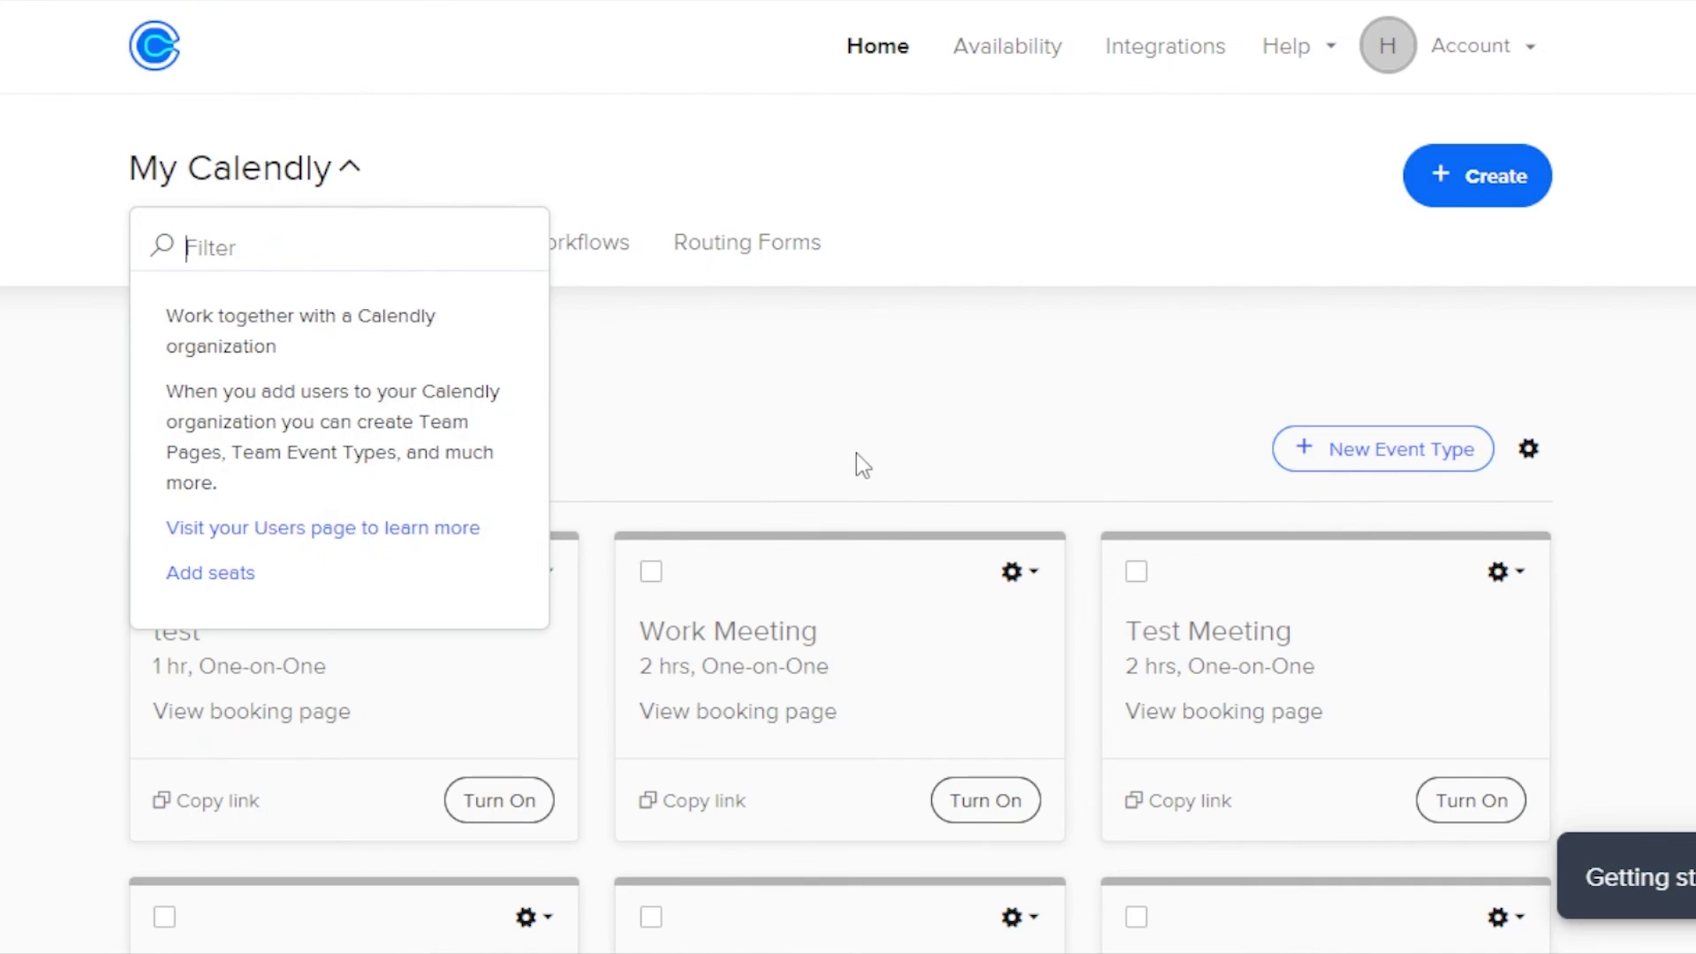
click(1040, 434)
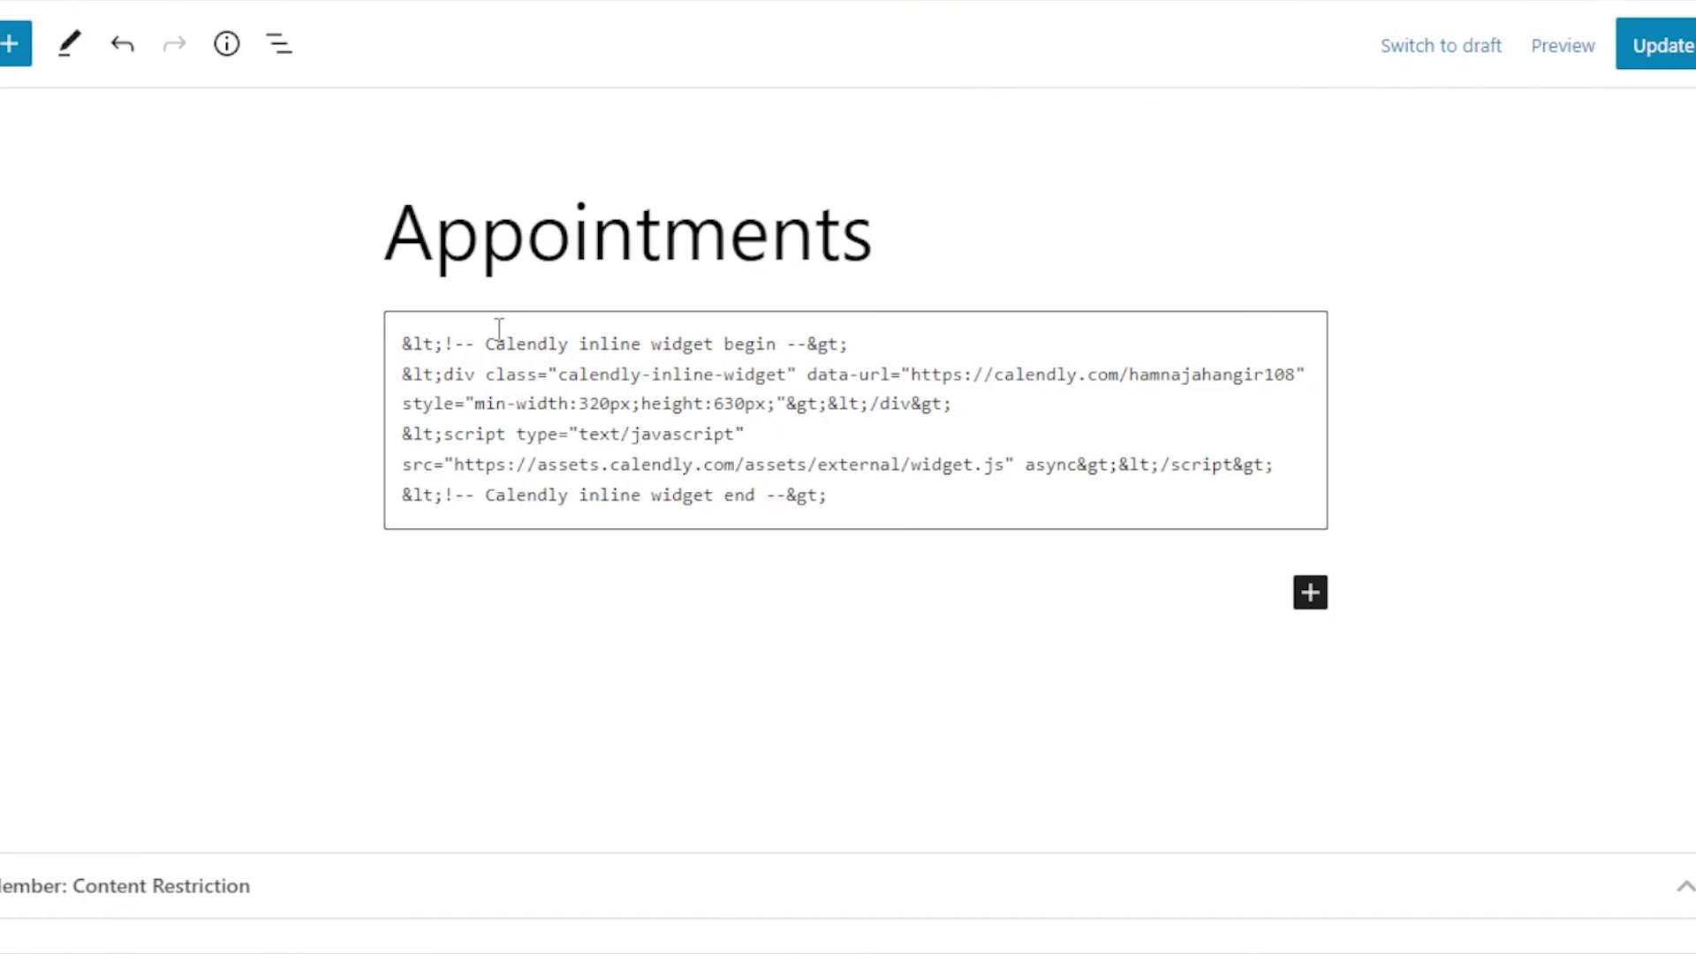
click(9, 43)
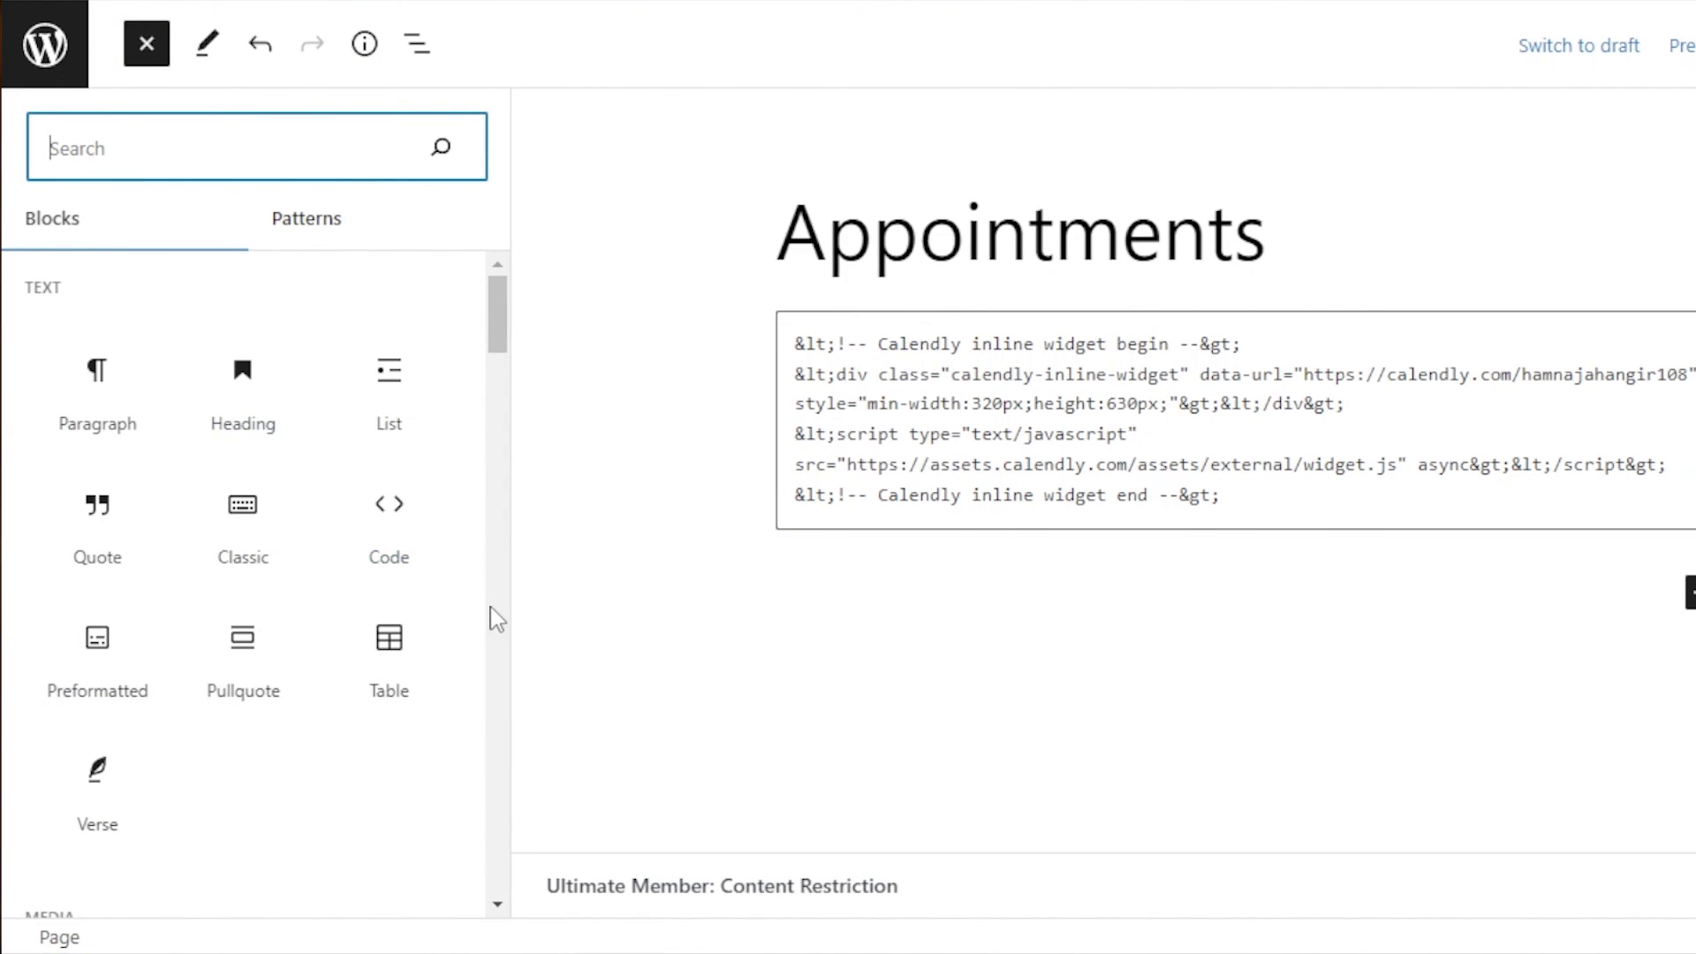
click(610, 568)
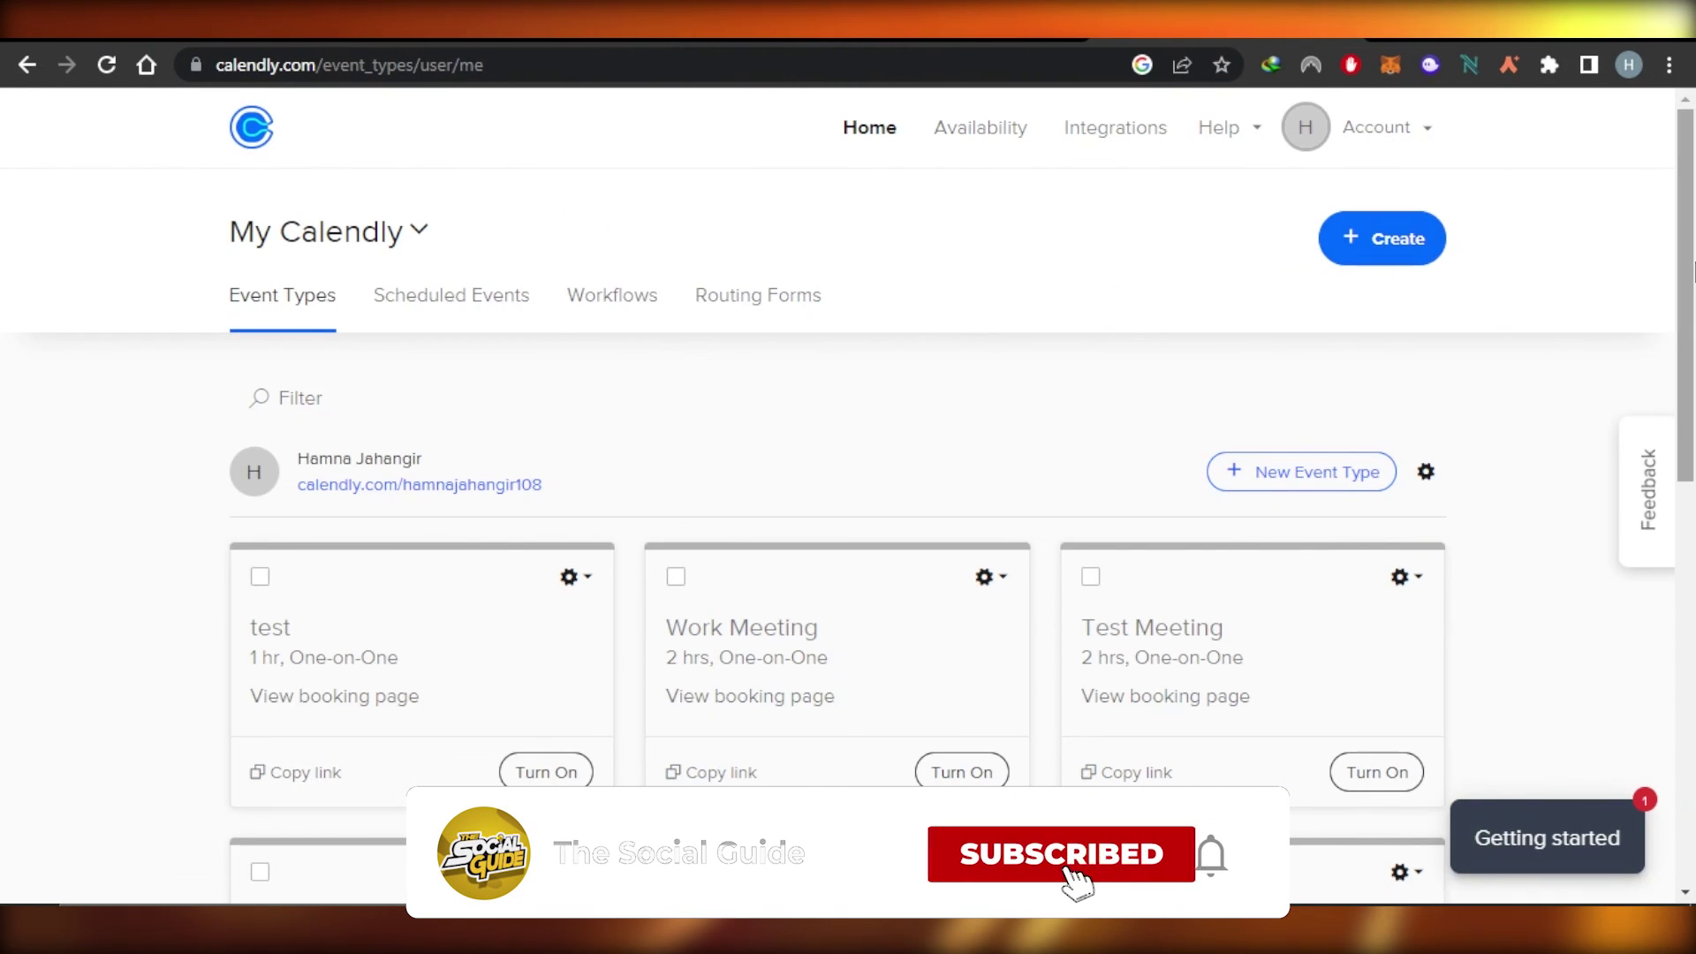
Step: Scroll the Event Types list down and back up to the top
scroll(838, 495, down, 6)
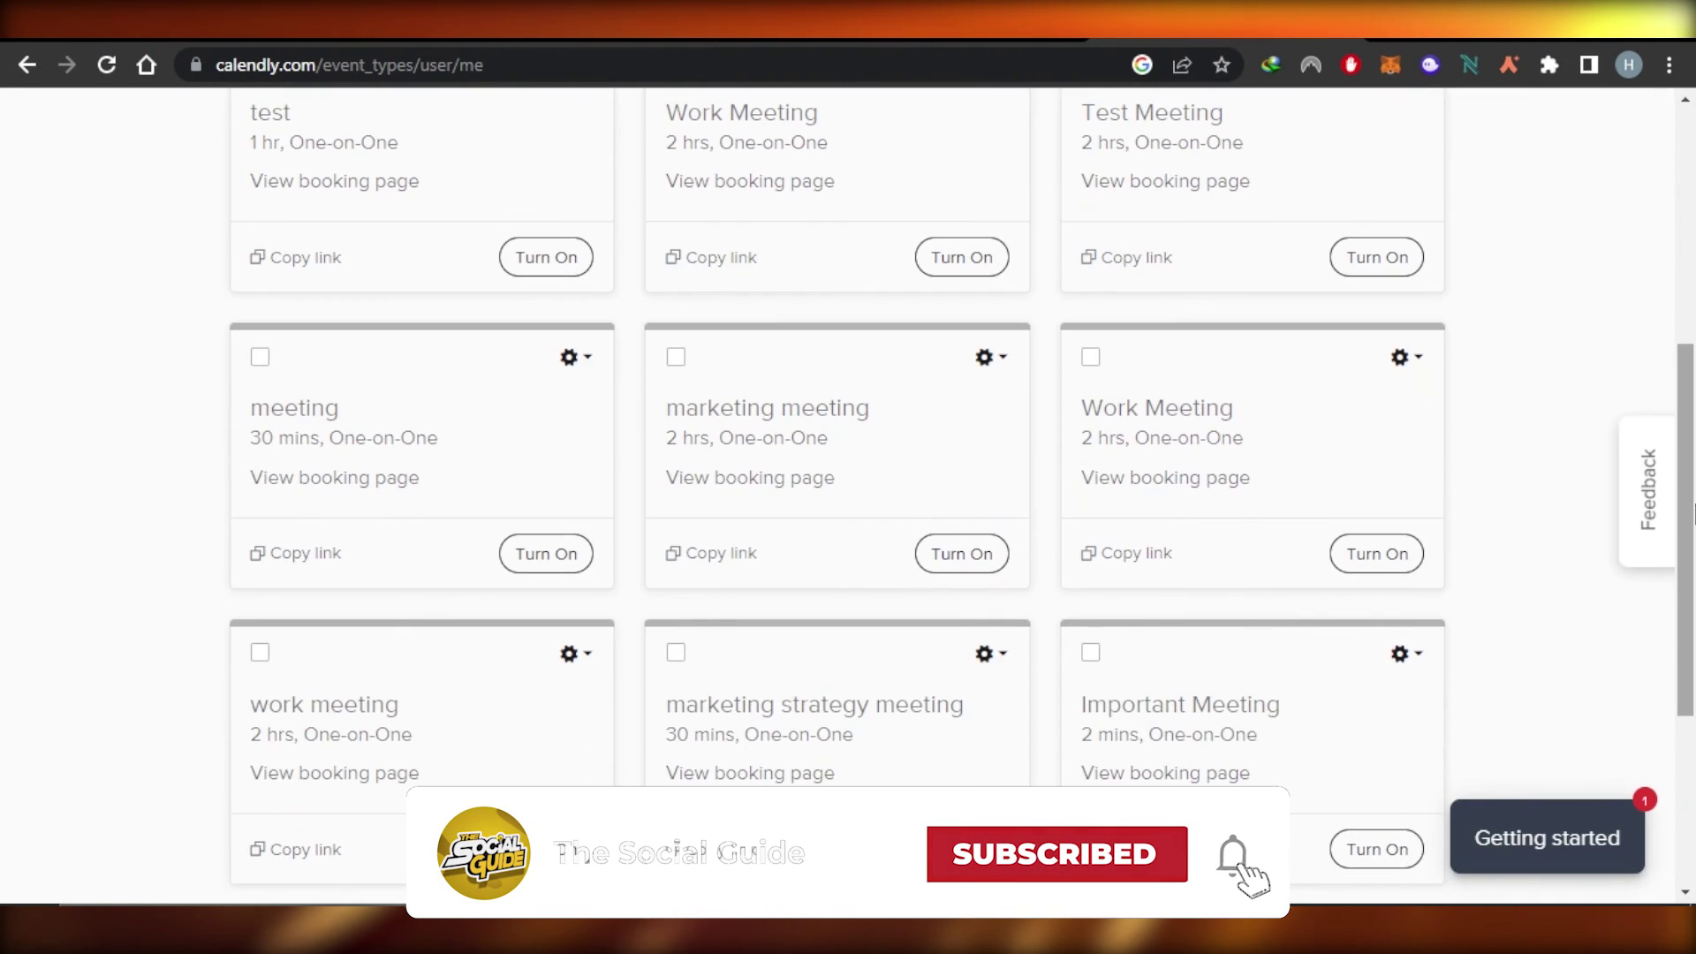
scroll(837, 495, up, 6)
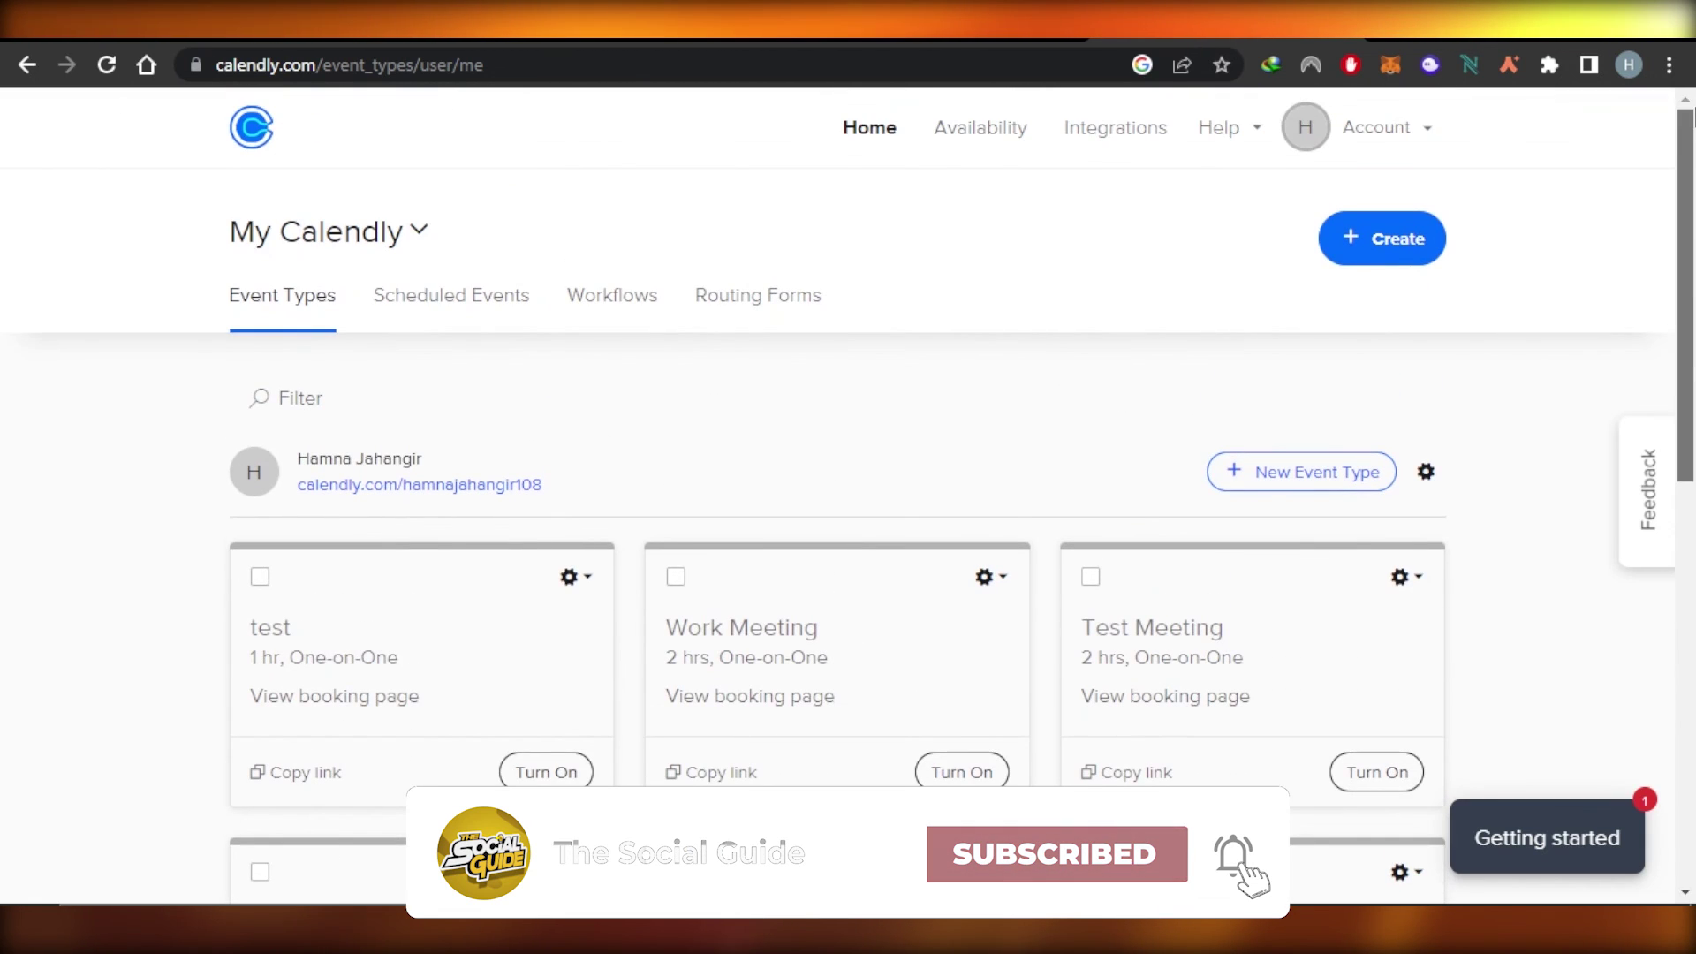